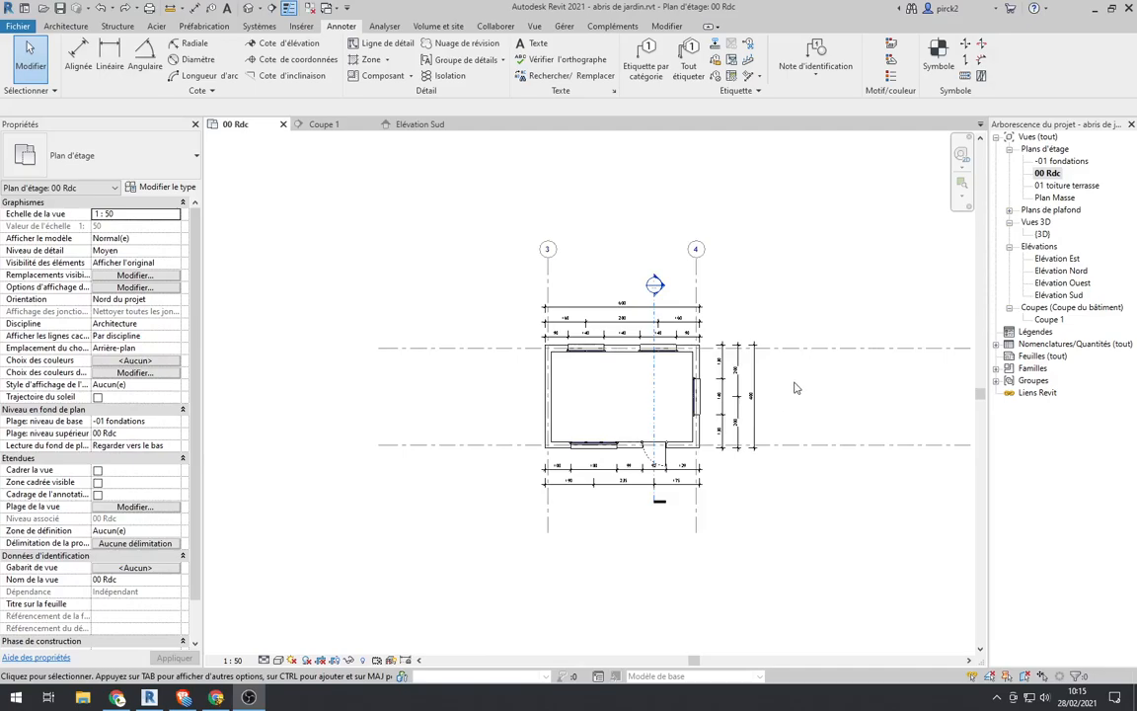
Step: Create a new sheet using the title block Métrique A3 NIVOLET.0002.rfa, loaded from the Cartouches folder of the -biblio-revit library
{"action": "scroll", "coordinate": [762, 402], "scroll_direction": "down", "scroll_amount": 3}
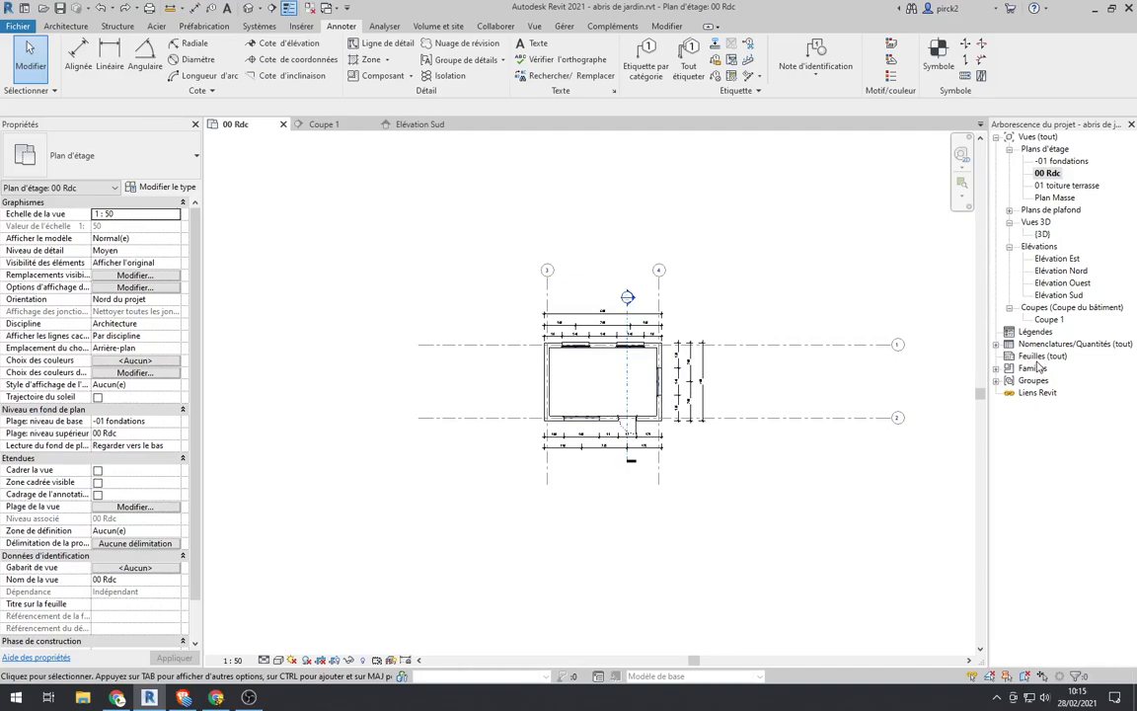
{"action": "left_click", "coordinate": [534, 25]}
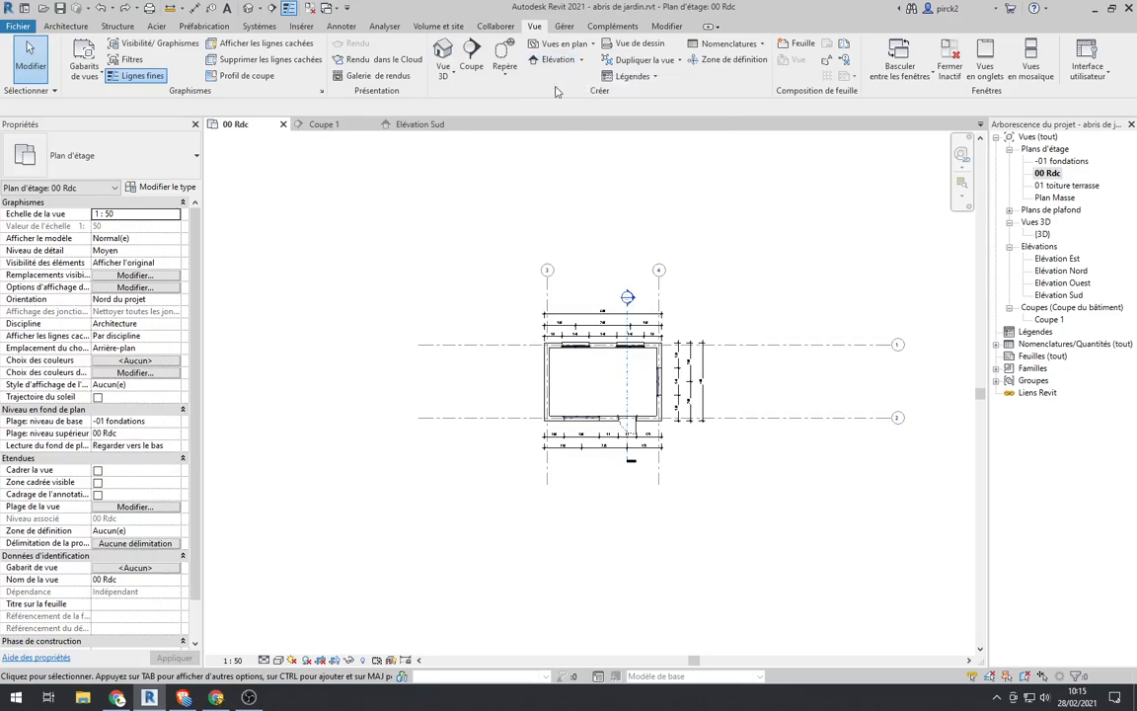
{"action": "left_click", "coordinate": [802, 46]}
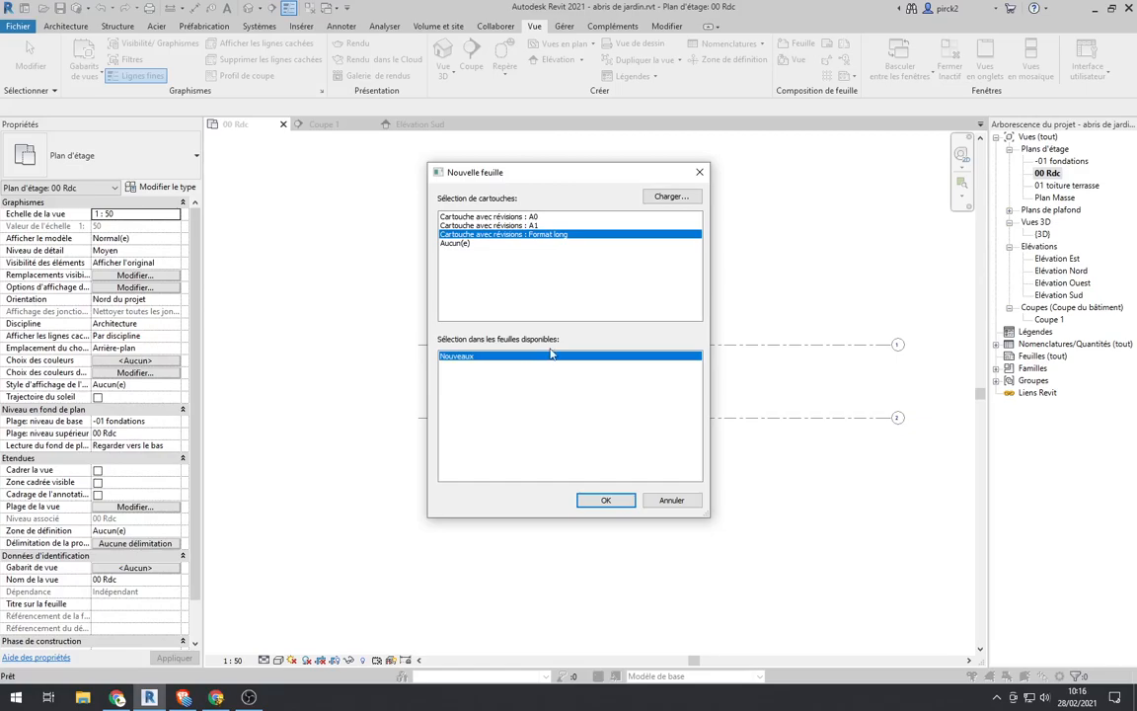
{"action": "left_click", "coordinate": [670, 197]}
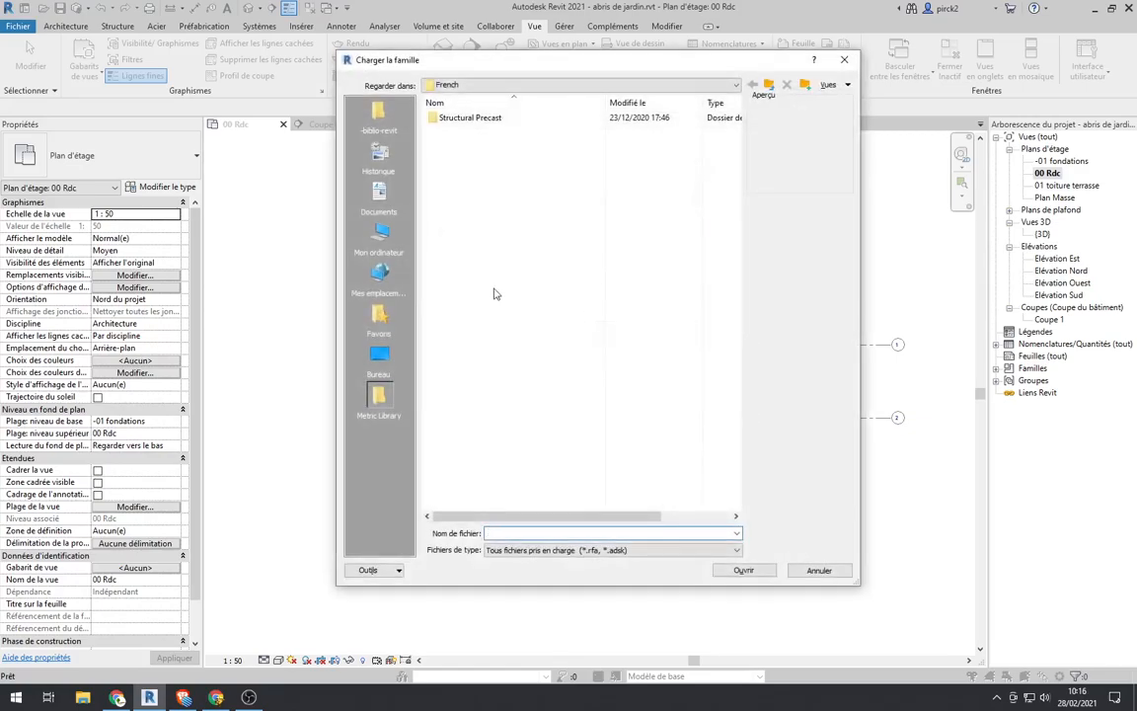
{"action": "left_click", "coordinate": [378, 116]}
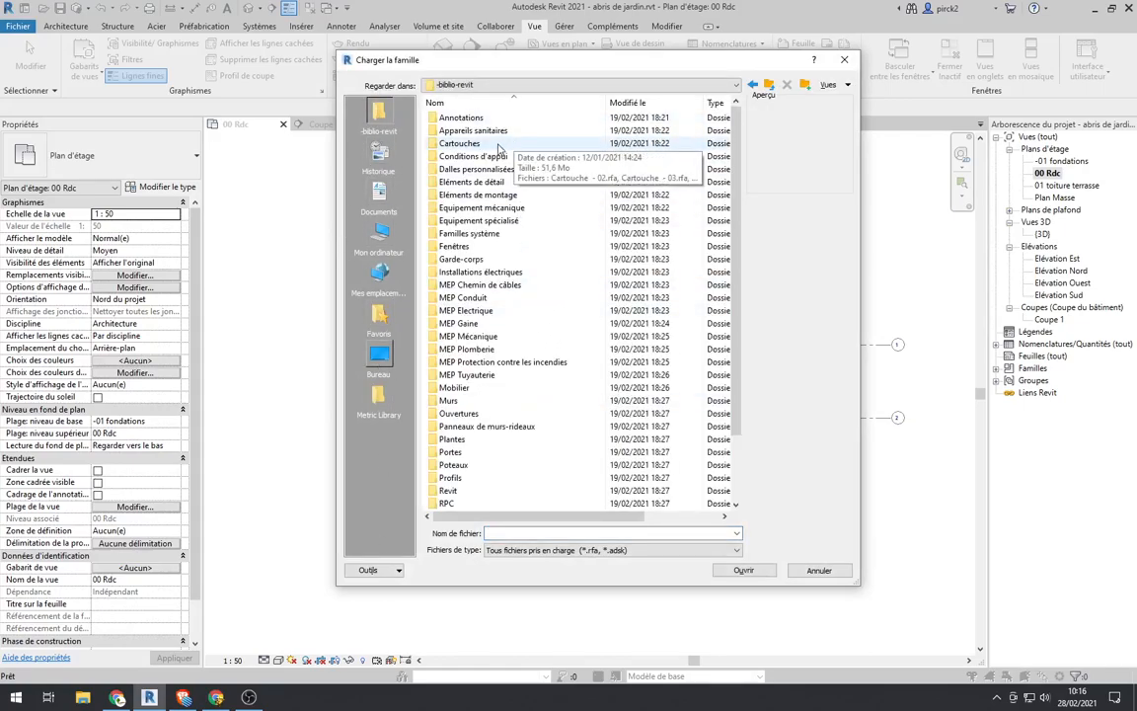
{"action": "double_click", "coordinate": [460, 143]}
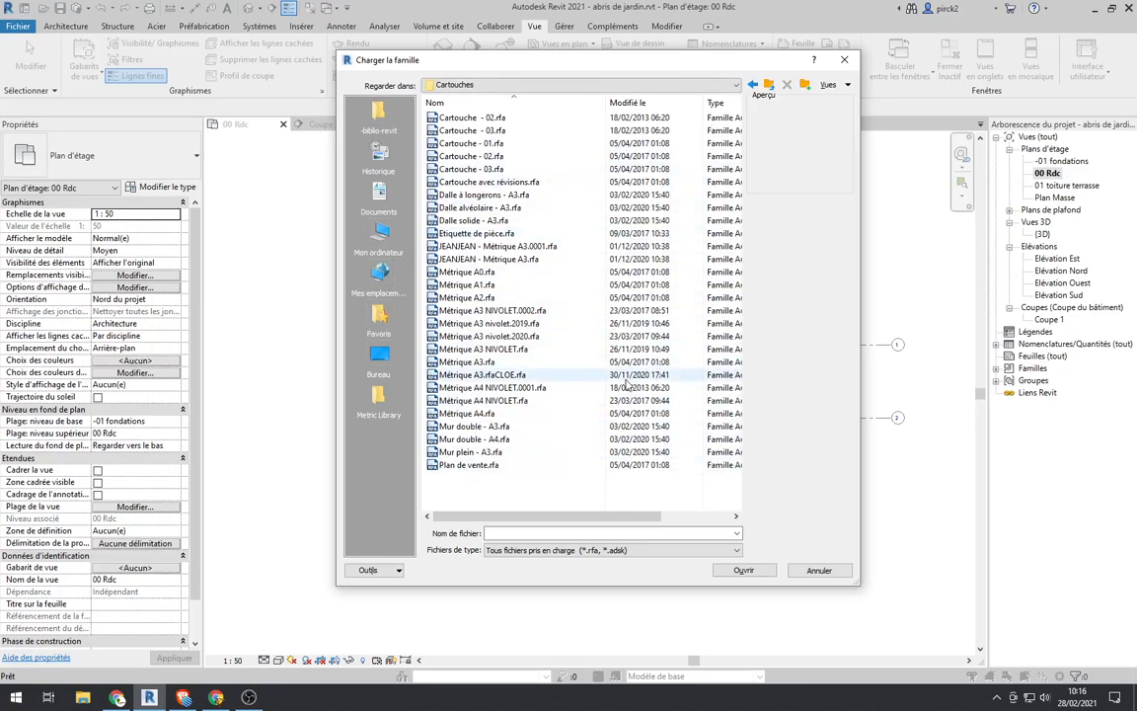
{"action": "left_click", "coordinate": [466, 361]}
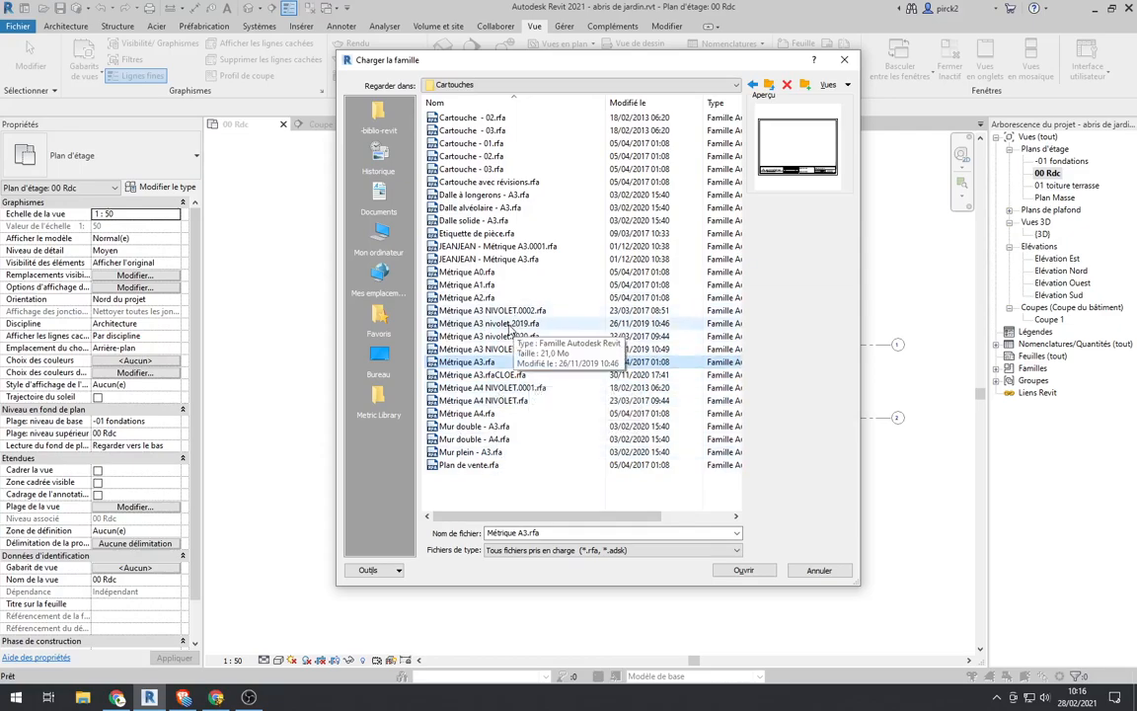
{"action": "left_click", "coordinate": [510, 325]}
{"action": "left_click", "coordinate": [480, 309]}
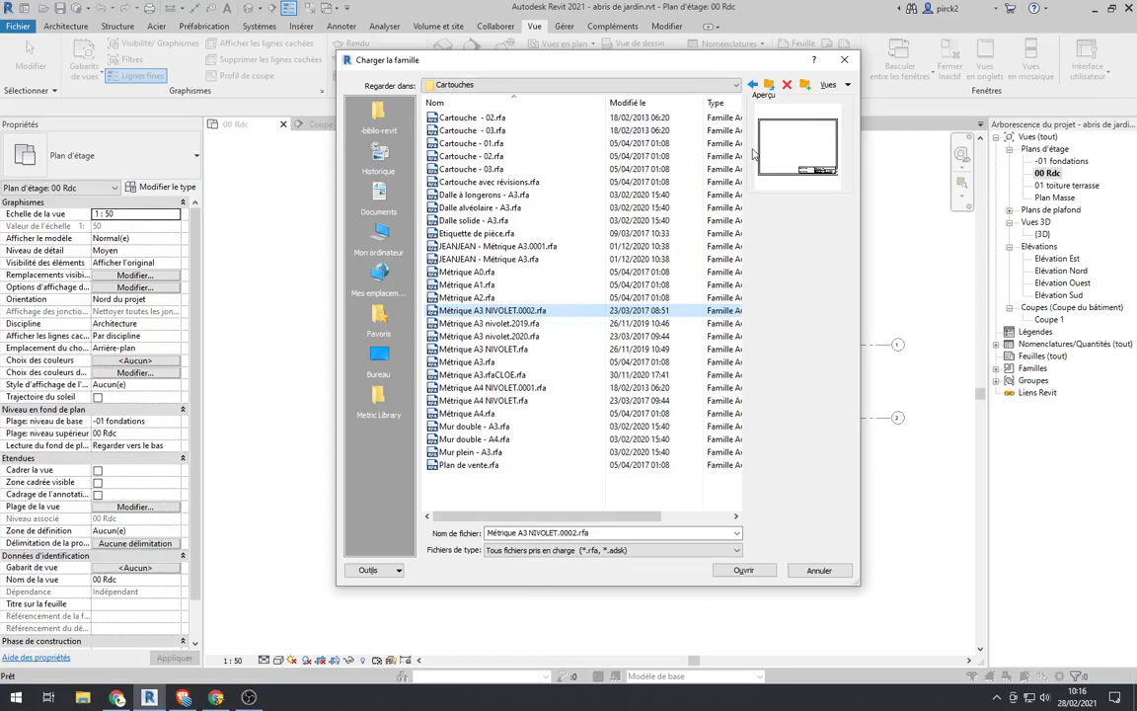
{"action": "left_click", "coordinate": [735, 573]}
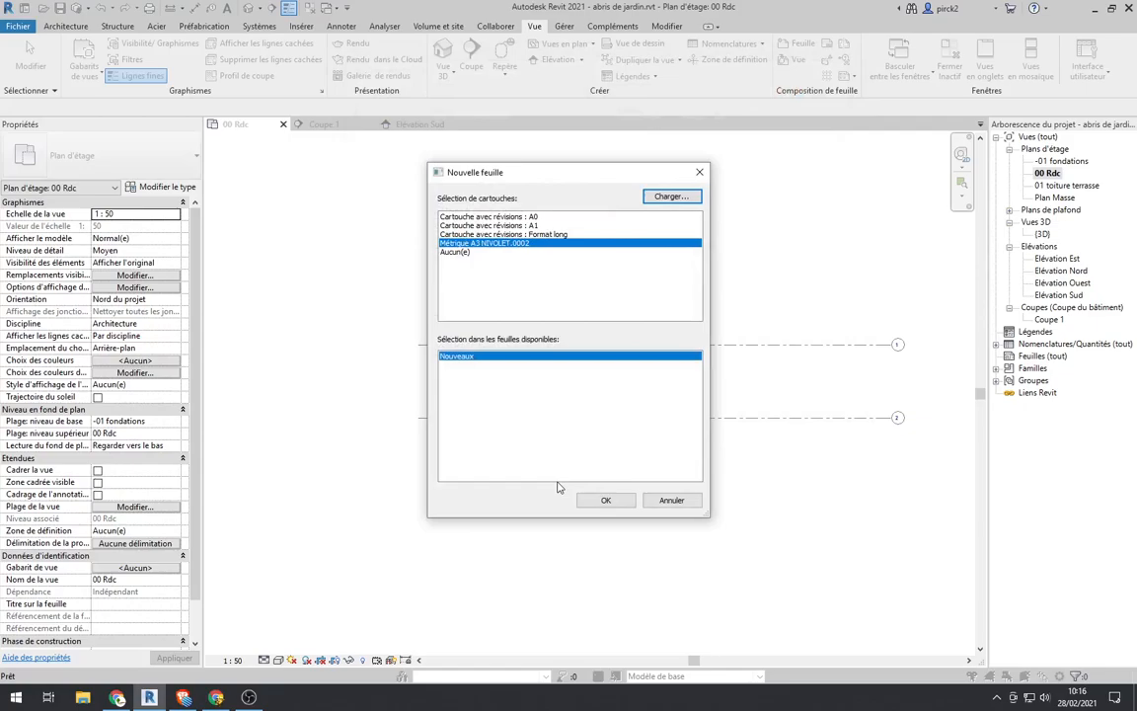
{"action": "left_click", "coordinate": [606, 500]}
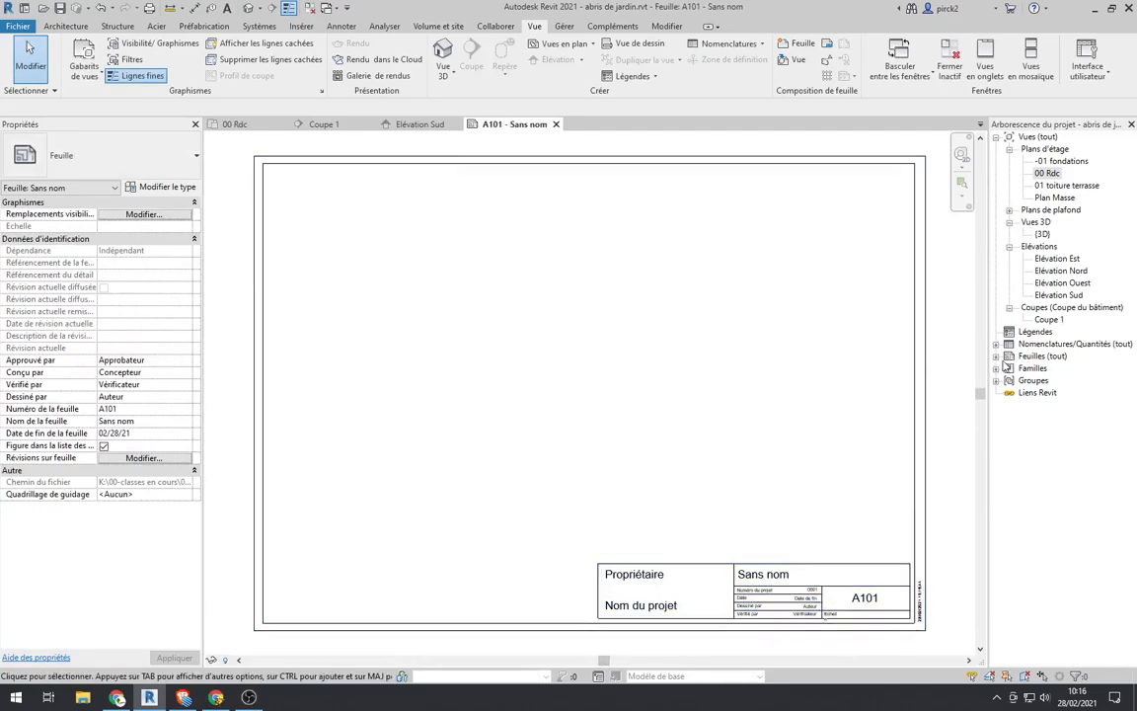
Step: Rename sheet A101 as "Abris de jardin A3"
{"action": "left_click", "coordinate": [995, 358]}
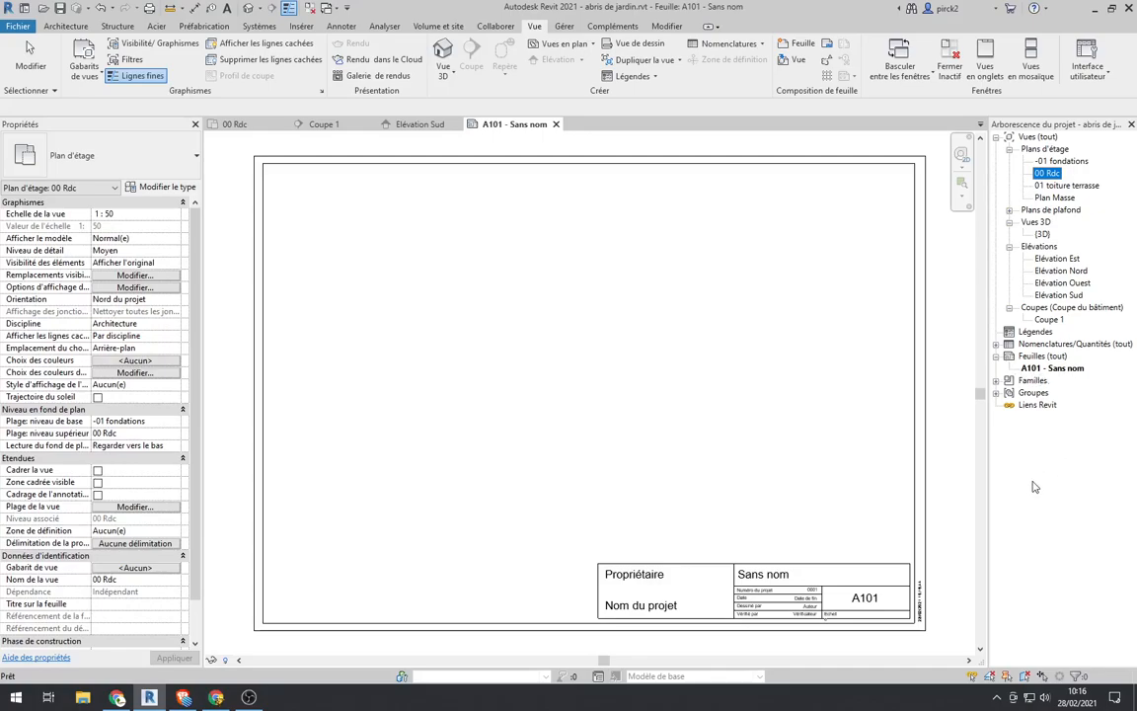
{"action": "left_click", "coordinate": [1062, 370]}
{"action": "right_click", "coordinate": [1066, 373]}
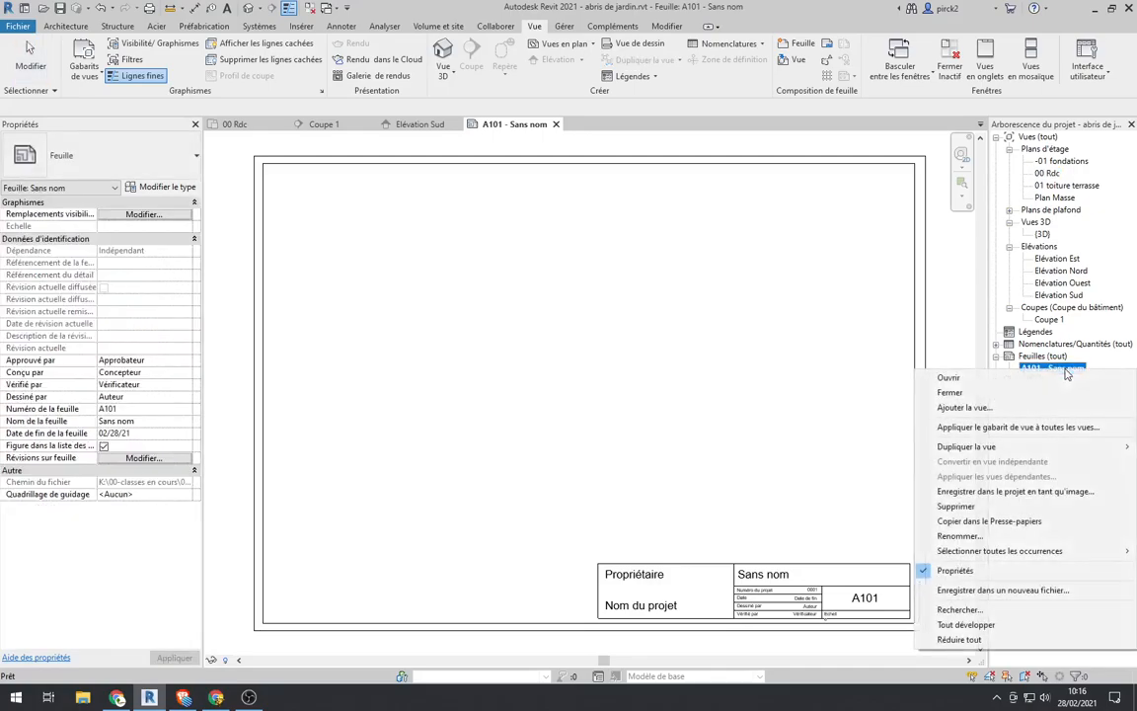
{"action": "left_click", "coordinate": [1066, 376]}
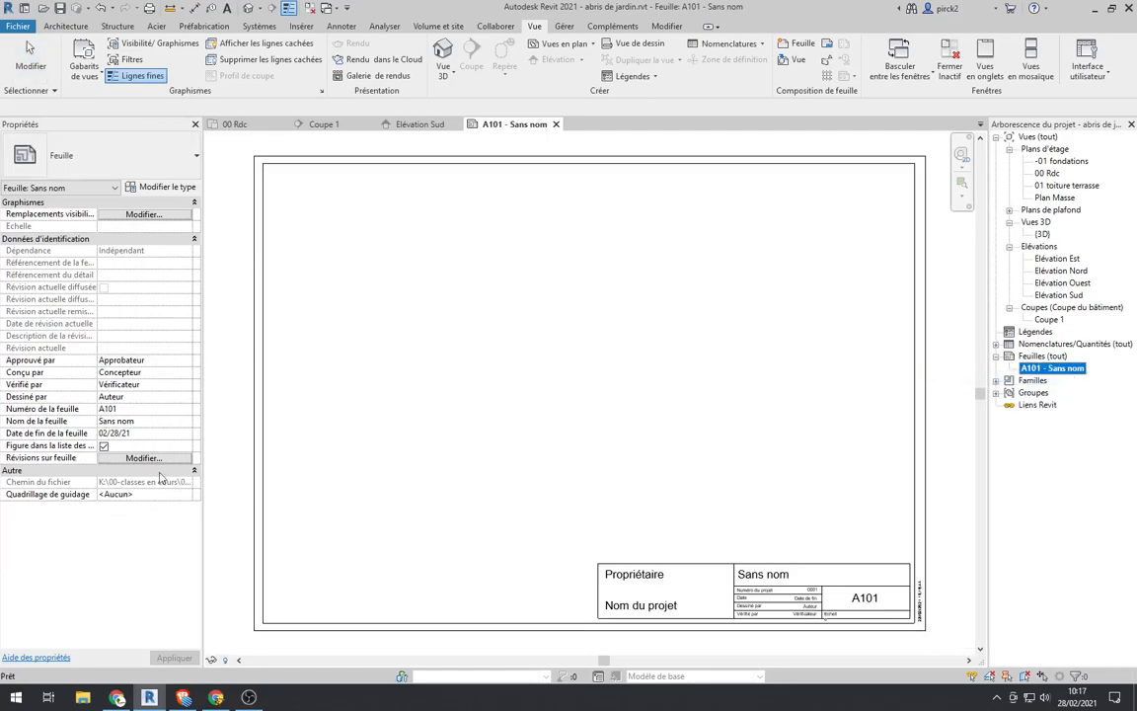
{"action": "left_click", "coordinate": [128, 421]}
{"action": "left_click_drag", "start_coordinate": [141, 424], "coordinate": [79, 428]}
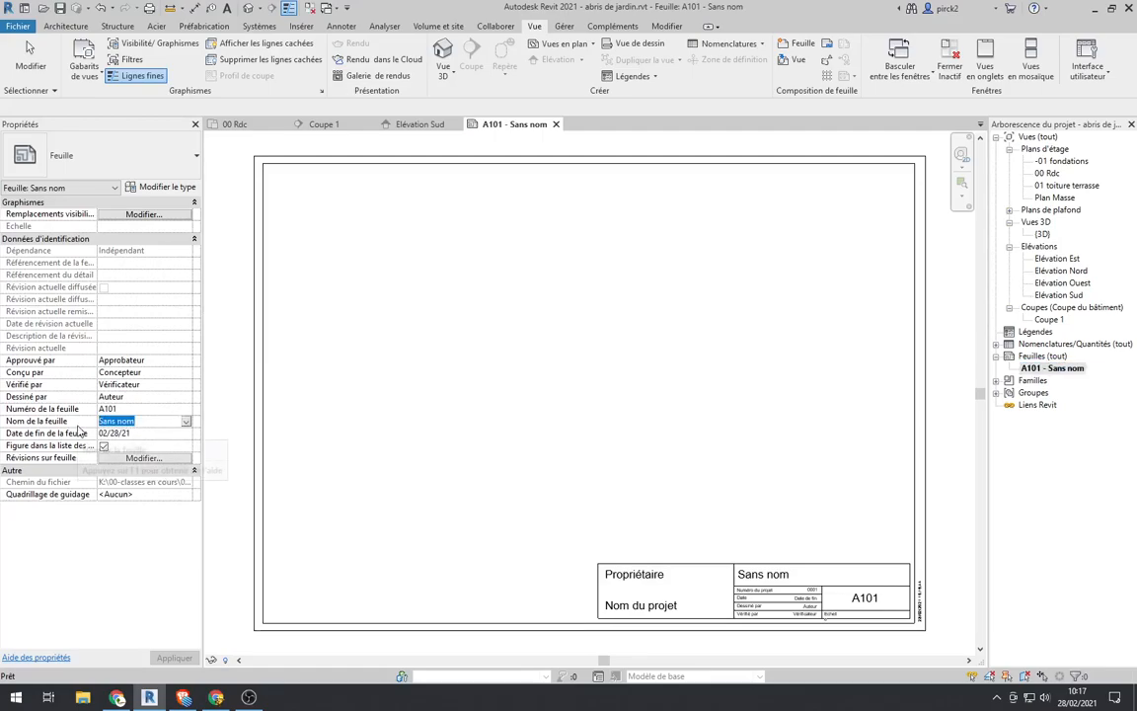
{"action": "type", "text": "Ab"}
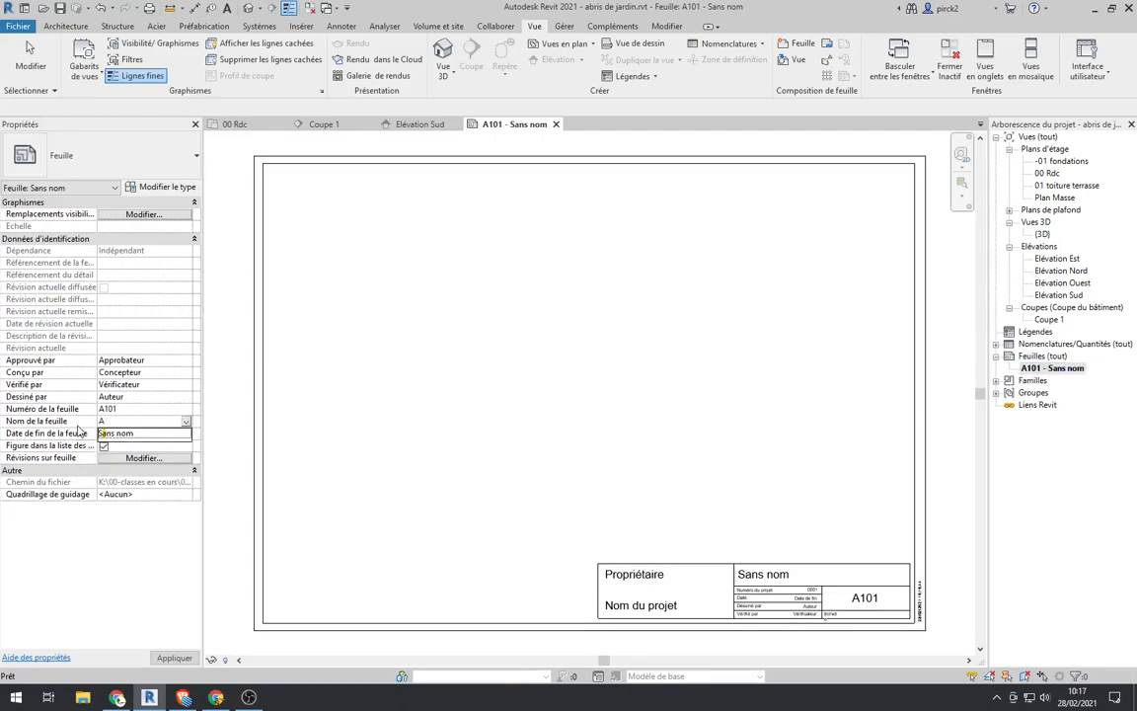
{"action": "key", "text": "BackSpace"}
{"action": "key", "text": "BackSpace"}
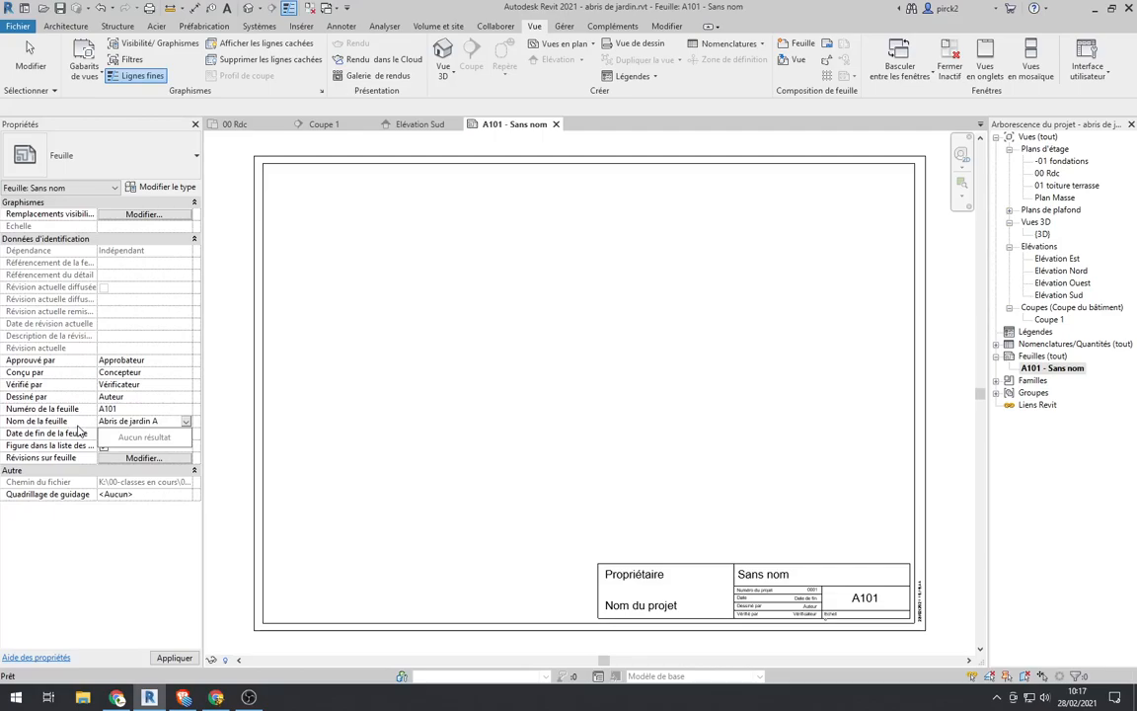
{"action": "key", "text": "Return"}
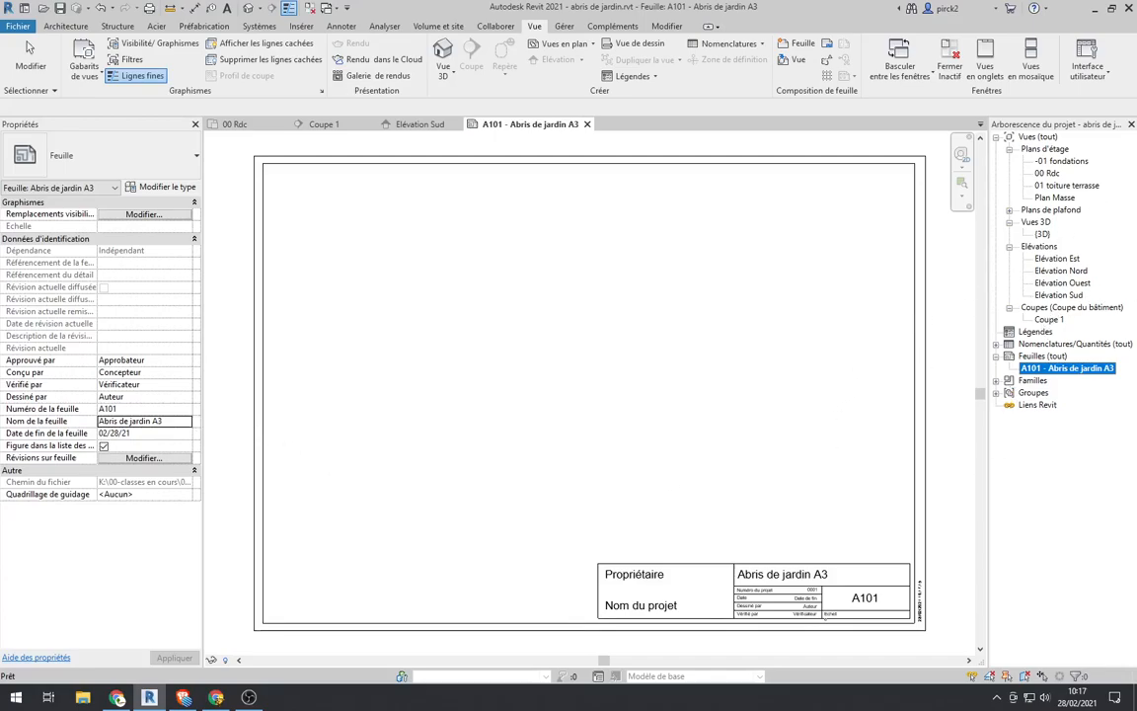
Step: Open the 00 Rdc floor plan and show its crop region
{"action": "left_click", "coordinate": [1048, 174]}
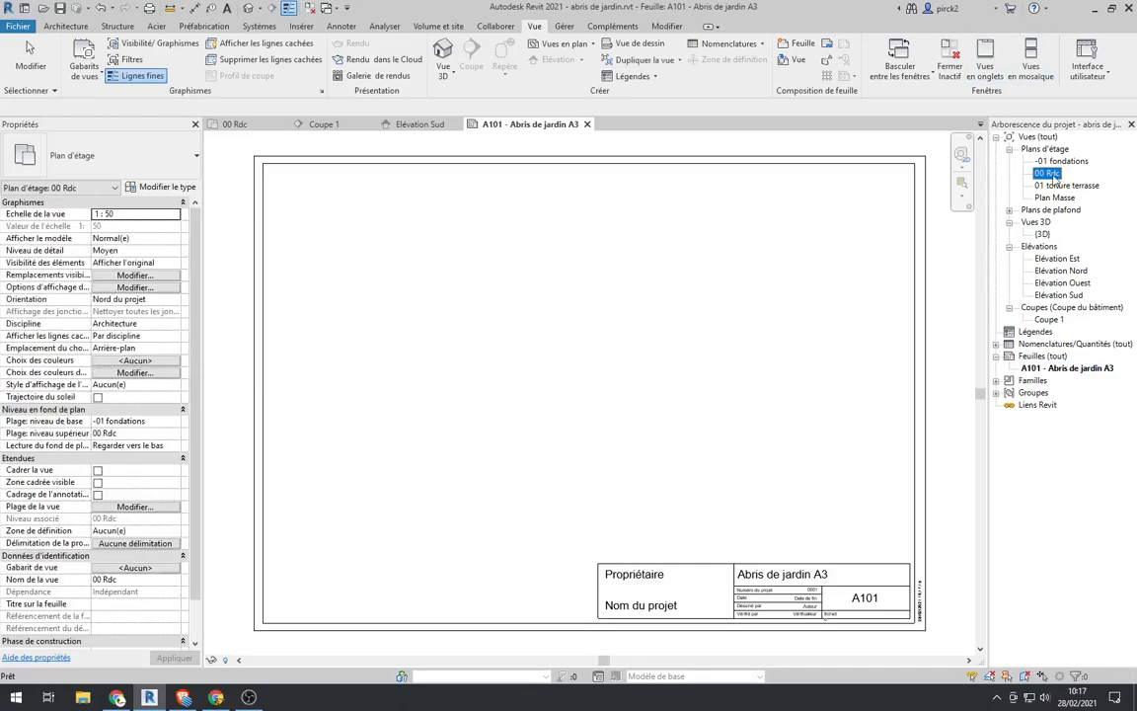
{"action": "double_click", "coordinate": [1048, 173]}
{"action": "scroll", "coordinate": [654, 308], "scroll_direction": "down", "scroll_amount": 3}
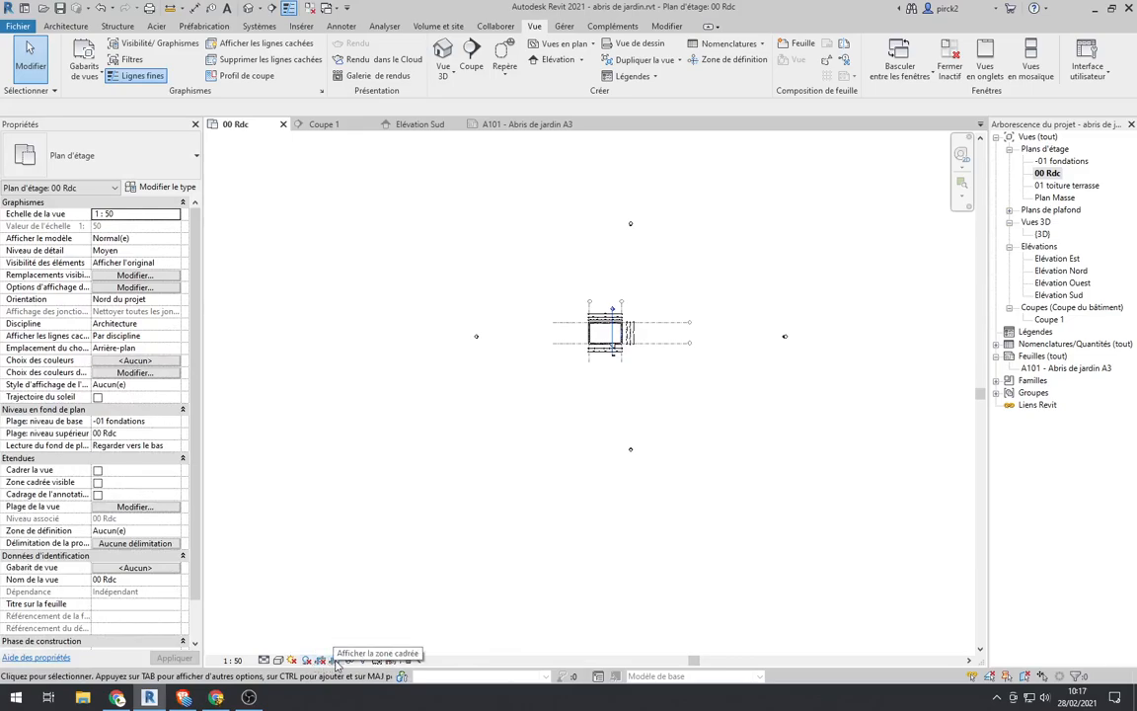
{"action": "left_click", "coordinate": [336, 661]}
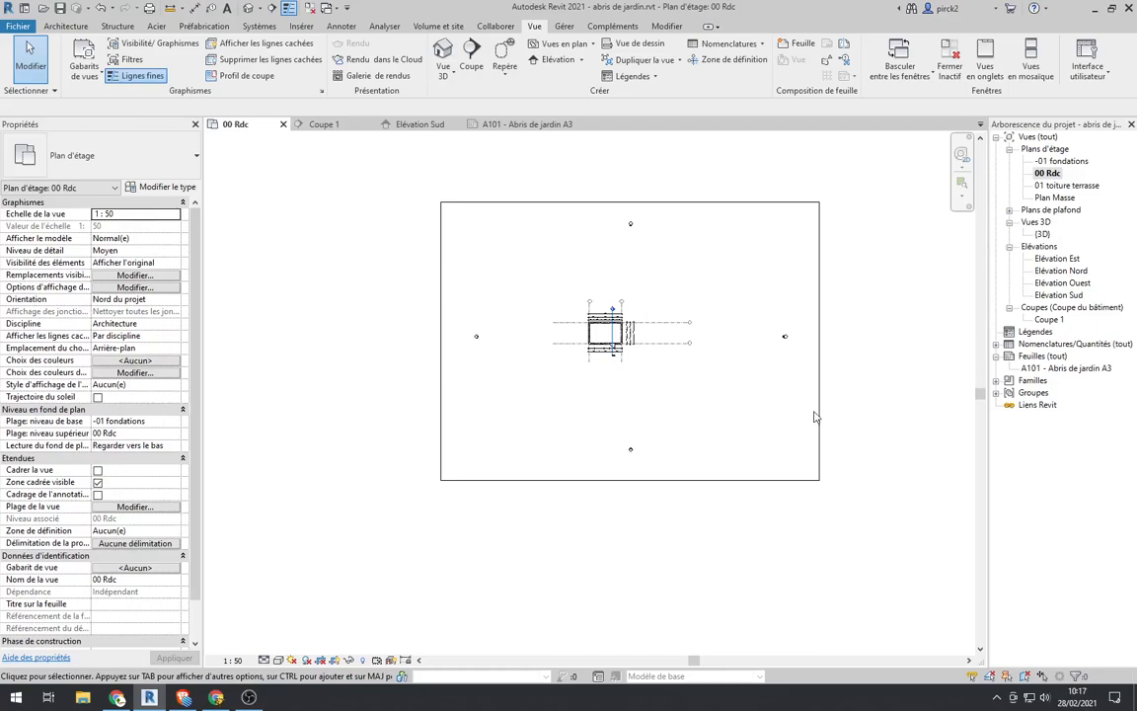
Step: Pull the right, bottom and left edges of the crop region in close around the plan and its dimensions
{"action": "left_click", "coordinate": [819, 354]}
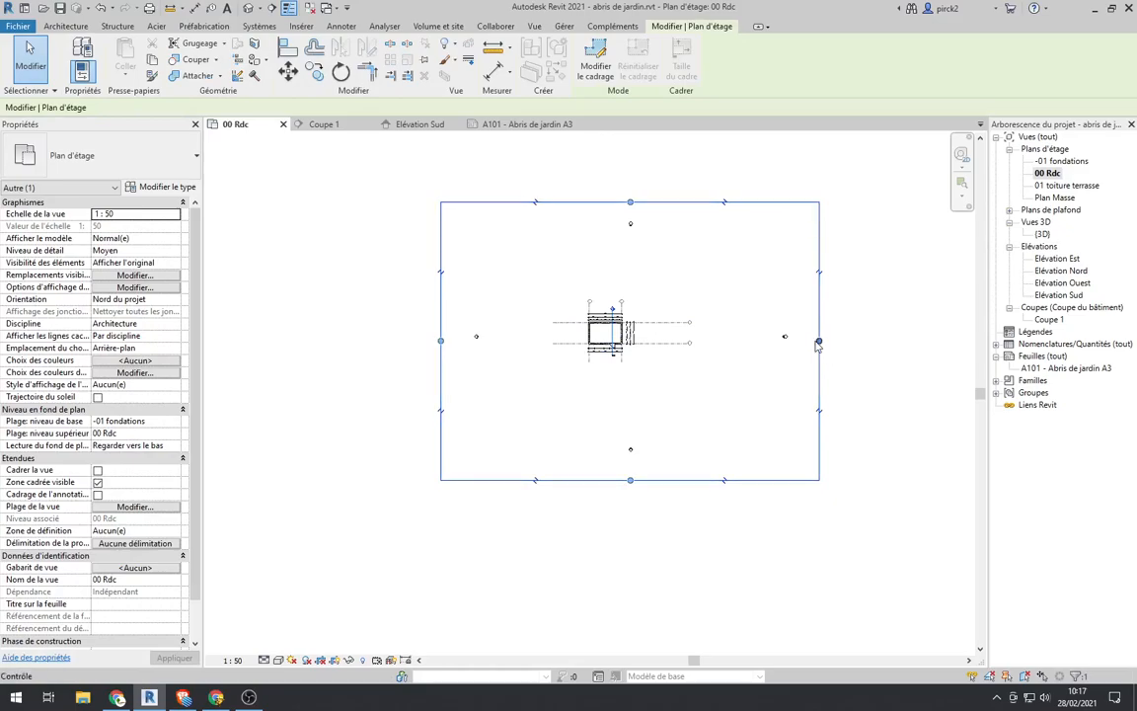
{"action": "left_click_drag", "start_coordinate": [819, 340], "coordinate": [638, 345]}
{"action": "left_click_drag", "start_coordinate": [539, 479], "coordinate": [584, 358]}
{"action": "scroll", "coordinate": [585, 359], "scroll_direction": "up", "scroll_amount": 5}
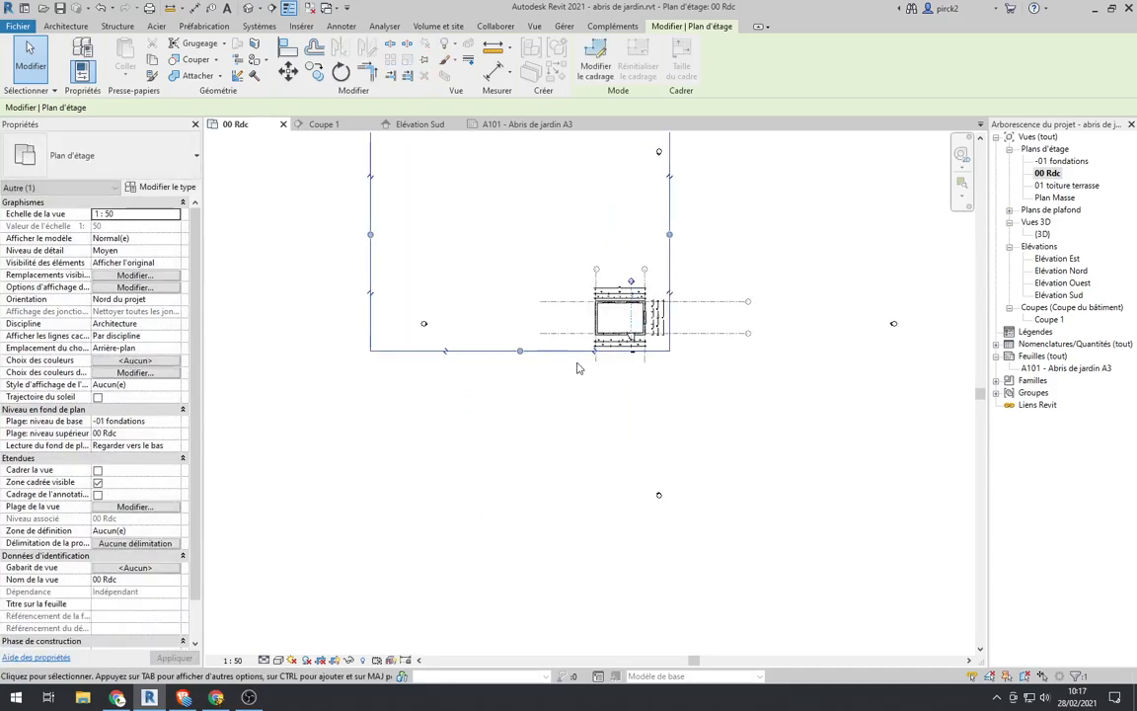
{"action": "scroll", "coordinate": [623, 356], "scroll_direction": "up", "scroll_amount": 3}
{"action": "scroll", "coordinate": [834, 458], "scroll_direction": "down", "scroll_amount": 5}
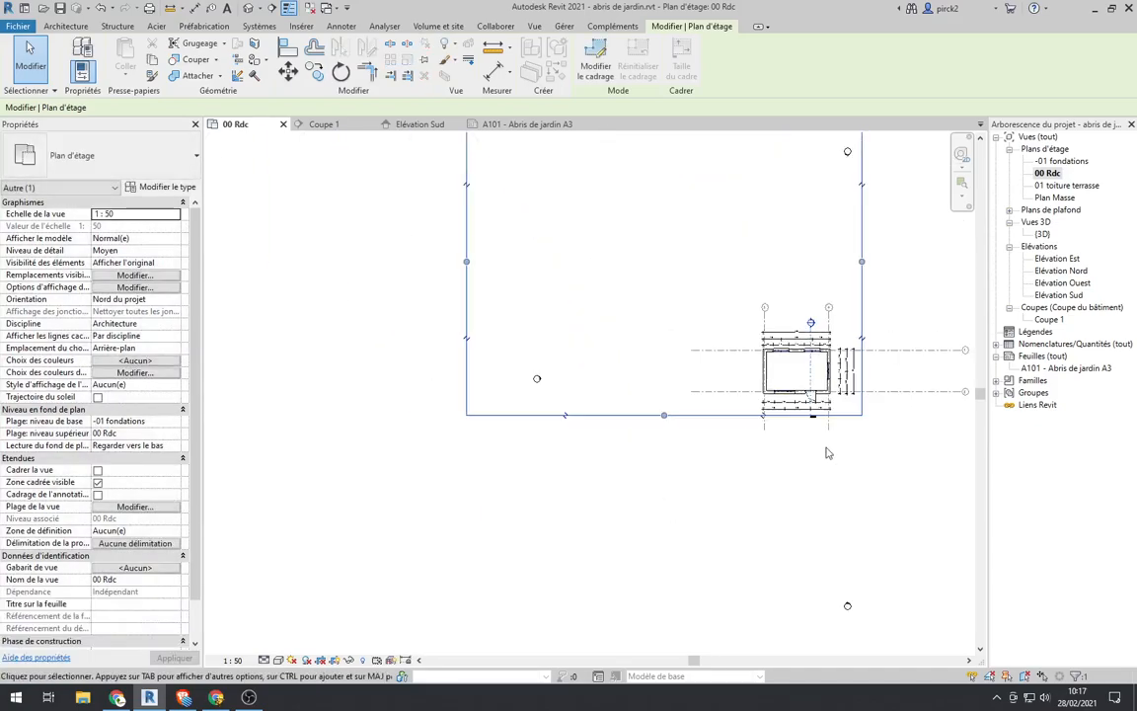
{"action": "left_click_drag", "start_coordinate": [466, 260], "coordinate": [758, 304]}
Step: Lower the top edge of the crop region to just above the overall 600 dimension
{"action": "scroll", "coordinate": [637, 384], "scroll_direction": "down", "scroll_amount": 3}
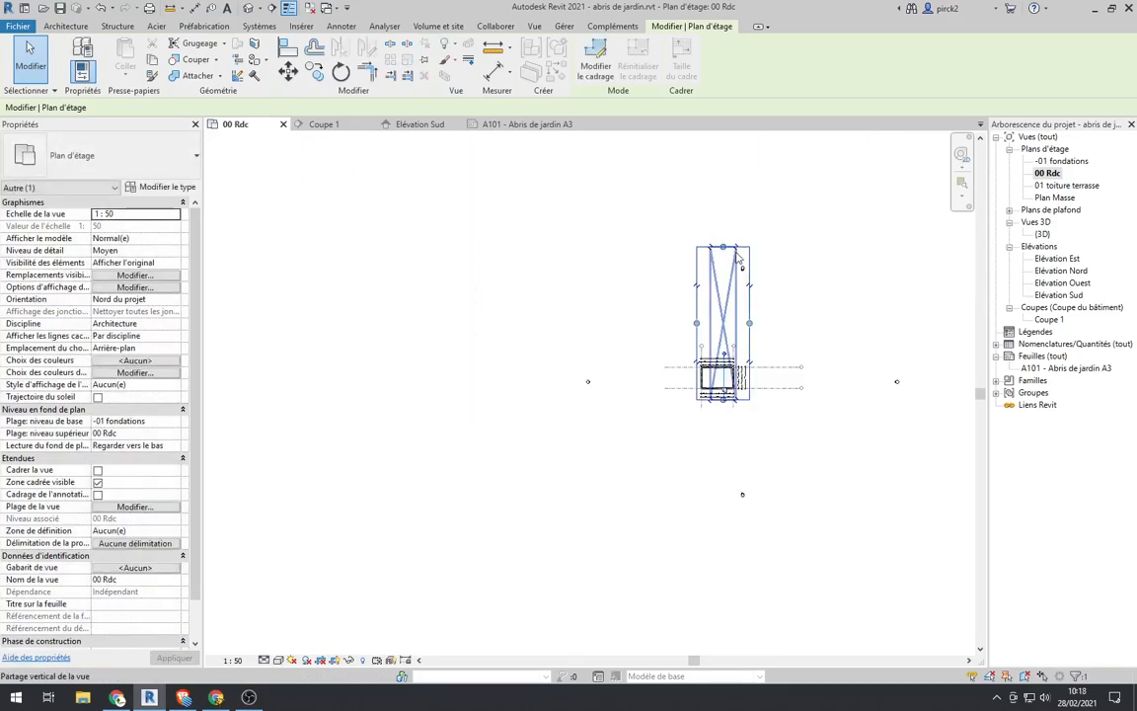
{"action": "scroll", "coordinate": [725, 241], "scroll_direction": "up", "scroll_amount": 2}
{"action": "left_click_drag", "start_coordinate": [729, 243], "coordinate": [716, 410]}
{"action": "scroll", "coordinate": [717, 410], "scroll_direction": "up", "scroll_amount": 5}
{"action": "scroll", "coordinate": [675, 337], "scroll_direction": "down", "scroll_amount": 3}
{"action": "scroll", "coordinate": [683, 332], "scroll_direction": "up", "scroll_amount": 2}
{"action": "middle_click_drag", "start_coordinate": [697, 383], "coordinate": [663, 290]}
{"action": "scroll", "coordinate": [663, 266], "scroll_direction": "up", "scroll_amount": 2}
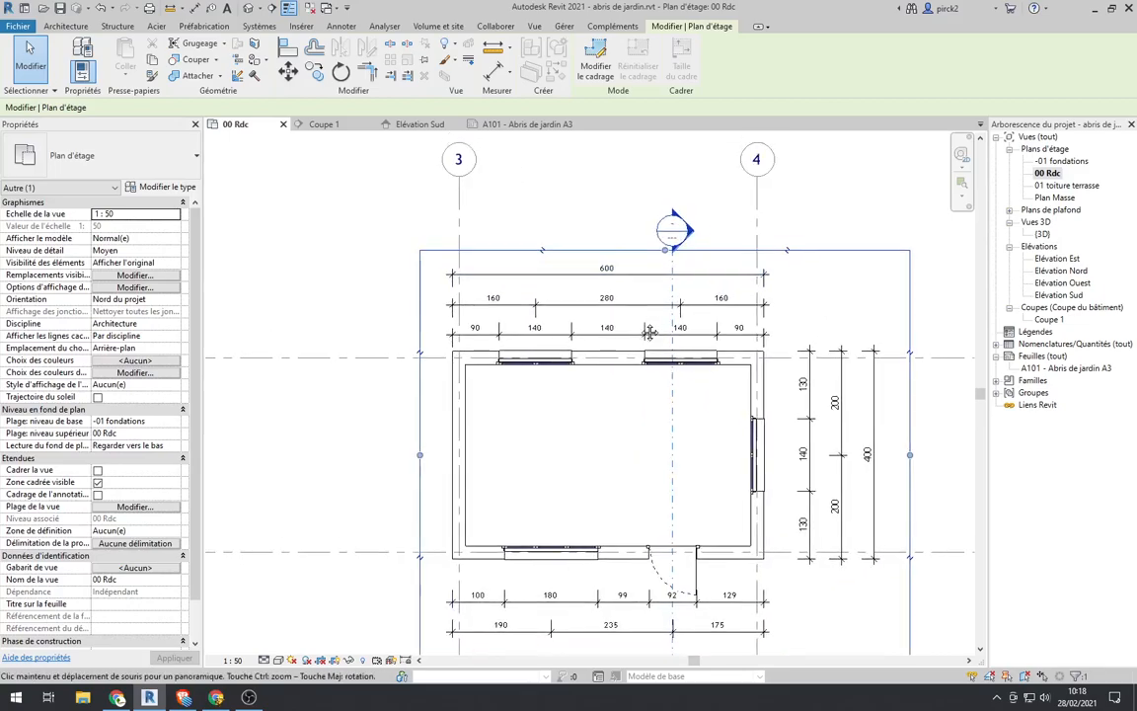
{"action": "middle_click_drag", "start_coordinate": [660, 246], "coordinate": [645, 301]}
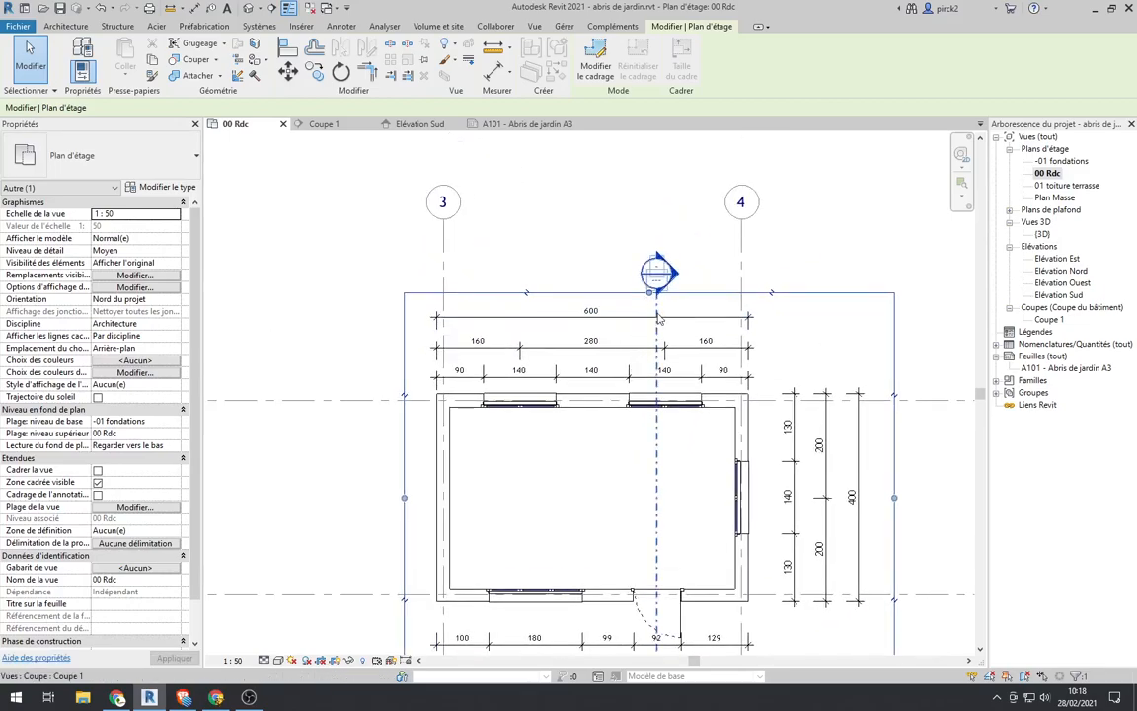
Step: Shift the head of the Coupe 1 section line slightly down onto the crop region's top edge
{"action": "left_click", "coordinate": [659, 318]}
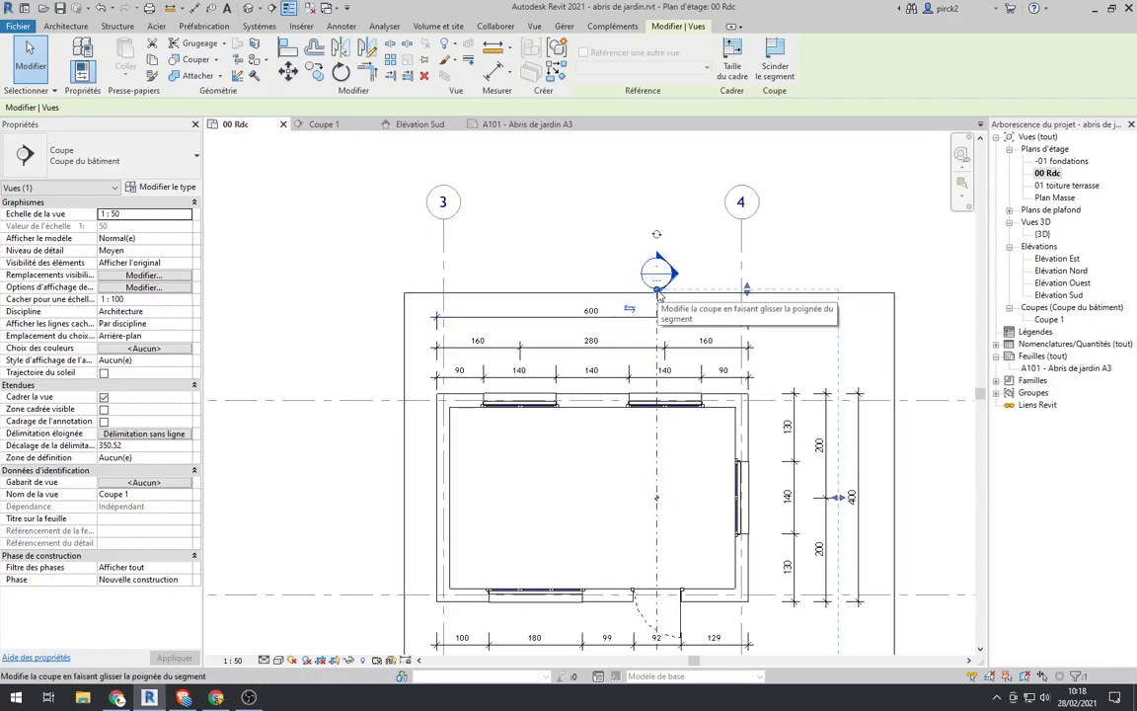
{"action": "left_click", "coordinate": [660, 292]}
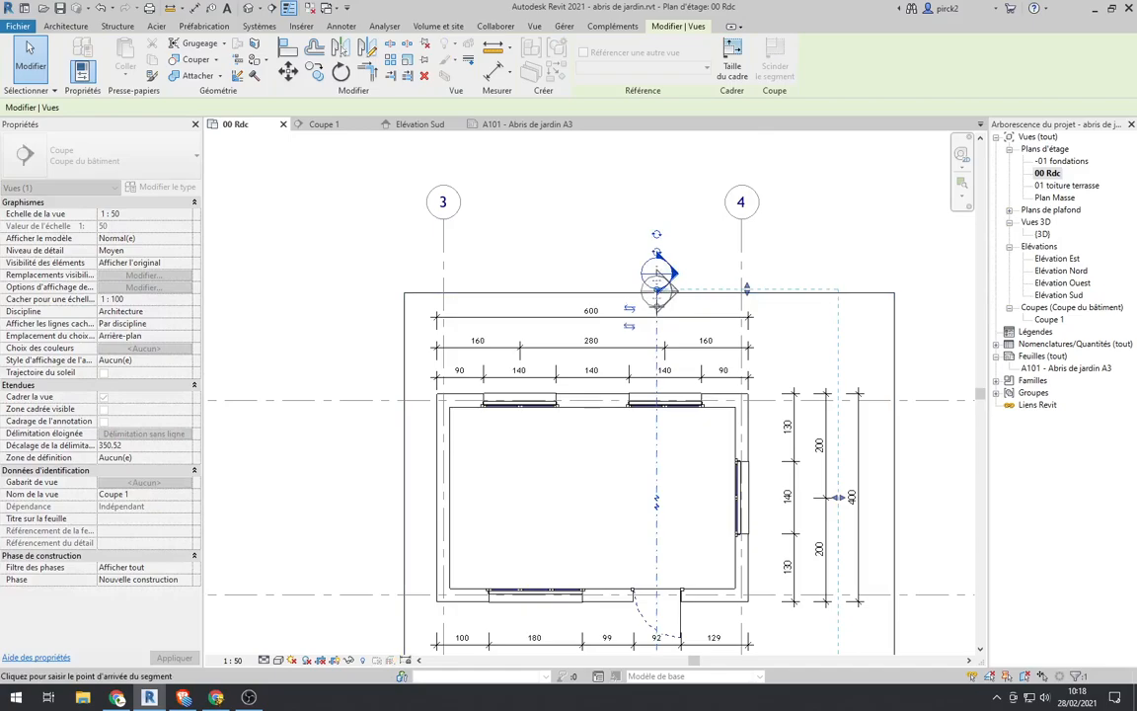
{"action": "key", "text": "Escape"}
Step: Try to raise the crop region's top edge where its handle overlaps the section head
{"action": "left_click", "coordinate": [649, 293]}
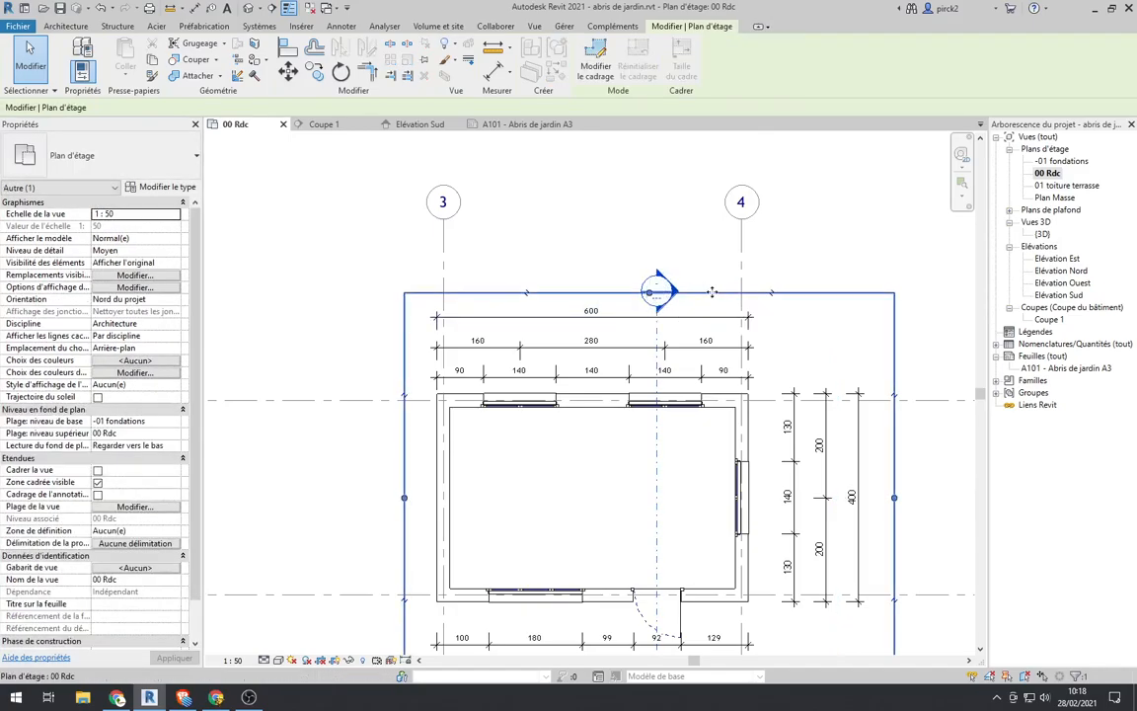
{"action": "left_click_drag", "start_coordinate": [650, 293], "coordinate": [649, 261]}
{"action": "left_click", "coordinate": [606, 293]}
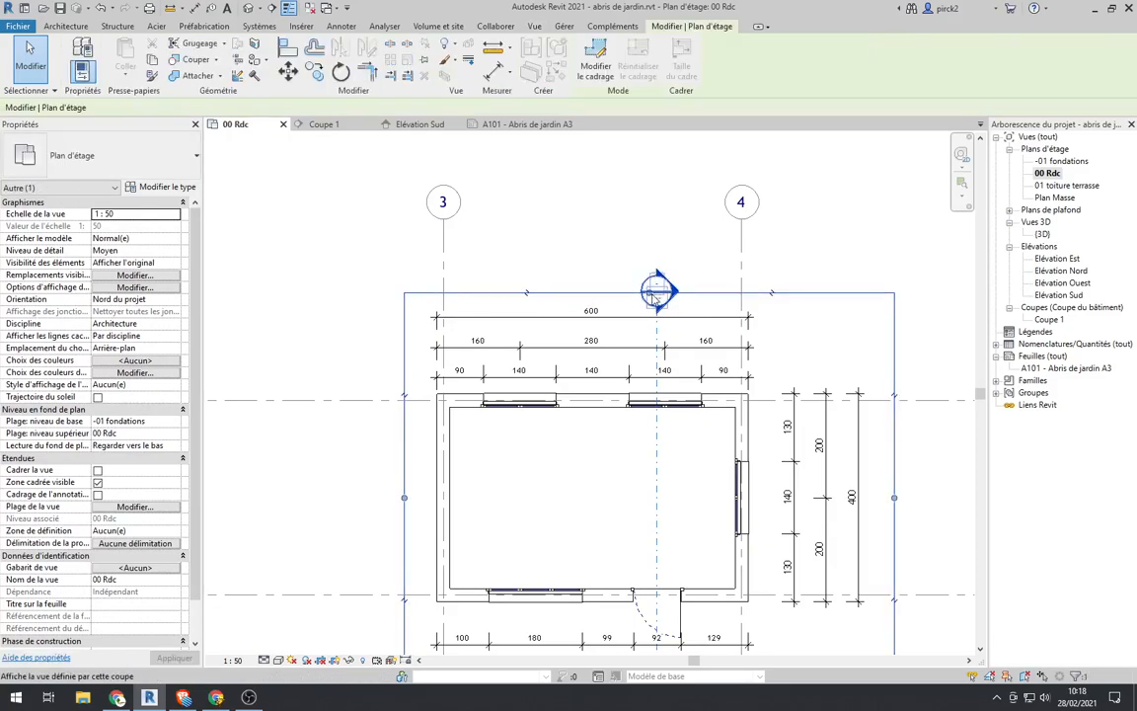
{"action": "left_click", "coordinate": [660, 282]}
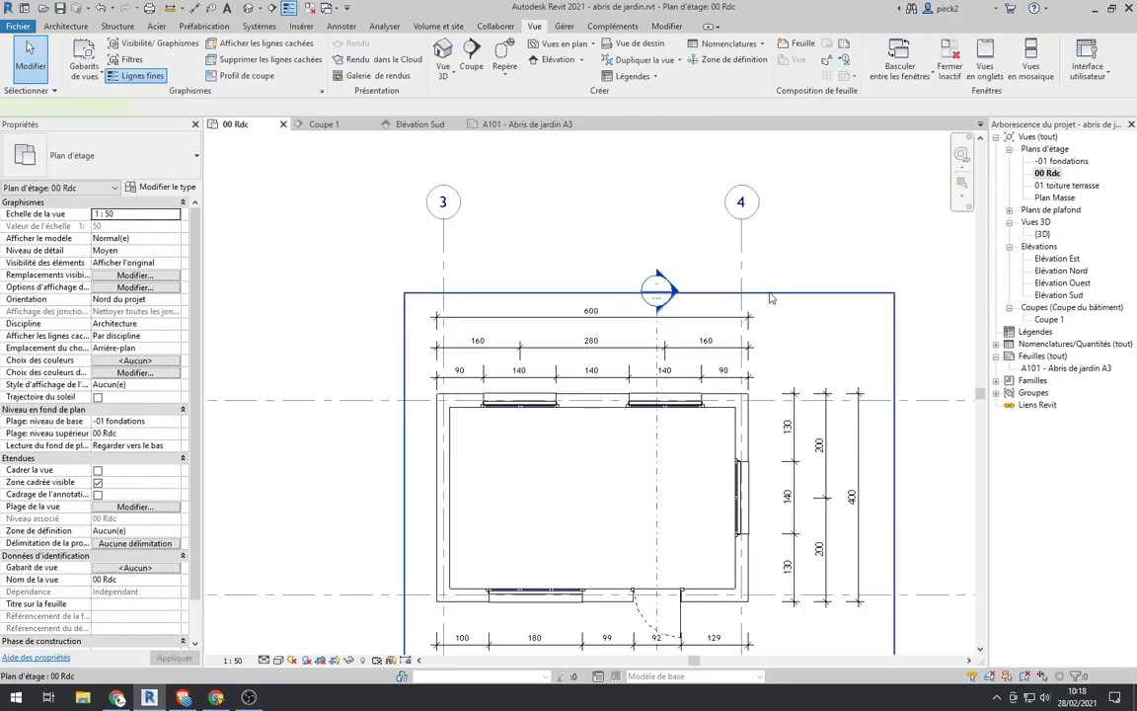
{"action": "left_click", "coordinate": [771, 295]}
Step: Raise the crop region's top edge and place the Coupe 1 section head just inside it, above the 600 dimension
{"action": "left_click", "coordinate": [657, 300]}
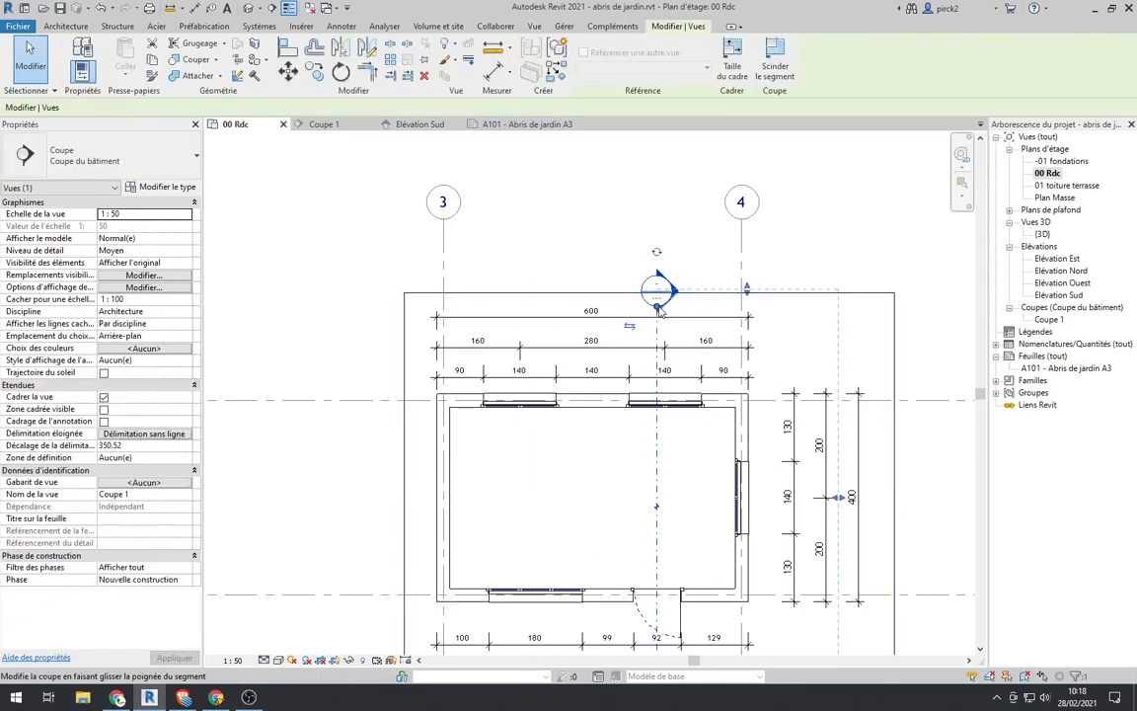
{"action": "left_click_drag", "start_coordinate": [658, 309], "coordinate": [658, 371]}
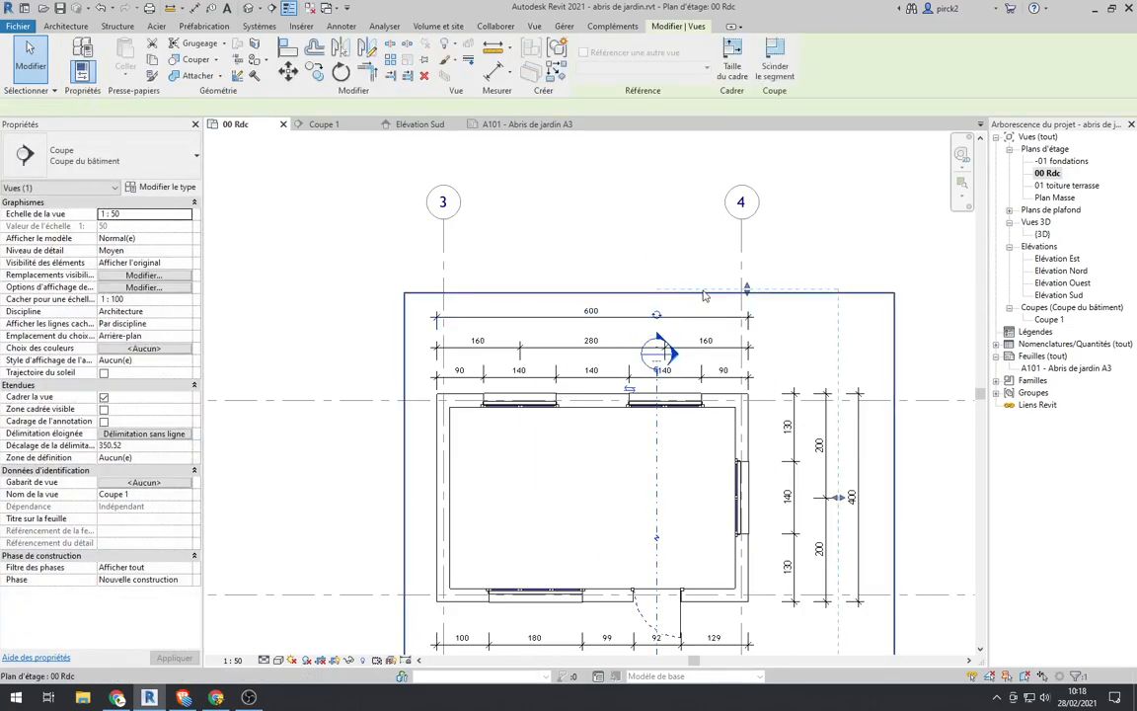
{"action": "left_click", "coordinate": [705, 293]}
{"action": "left_click_drag", "start_coordinate": [649, 294], "coordinate": [652, 260]}
{"action": "left_click", "coordinate": [656, 375]}
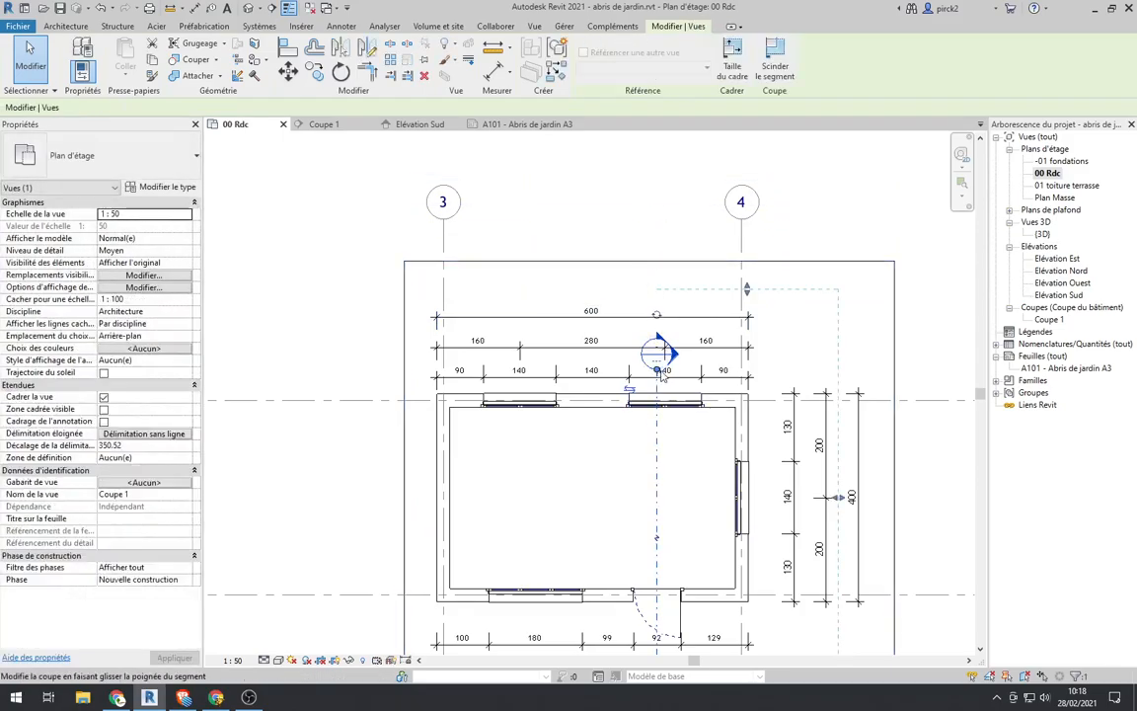
{"action": "left_click_drag", "start_coordinate": [659, 375], "coordinate": [659, 308]}
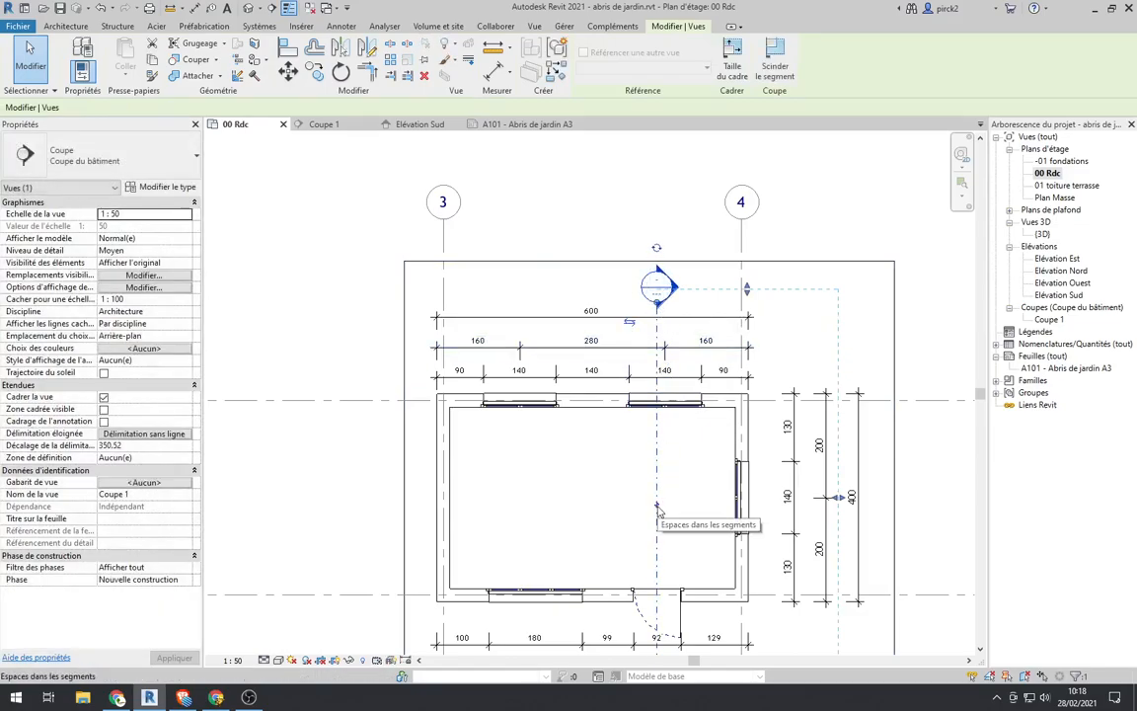
Step: Raise the tail end of the Coupe 1 section line to just inside the crop region's bottom edge
{"action": "scroll", "coordinate": [626, 397], "scroll_direction": "down", "scroll_amount": 3}
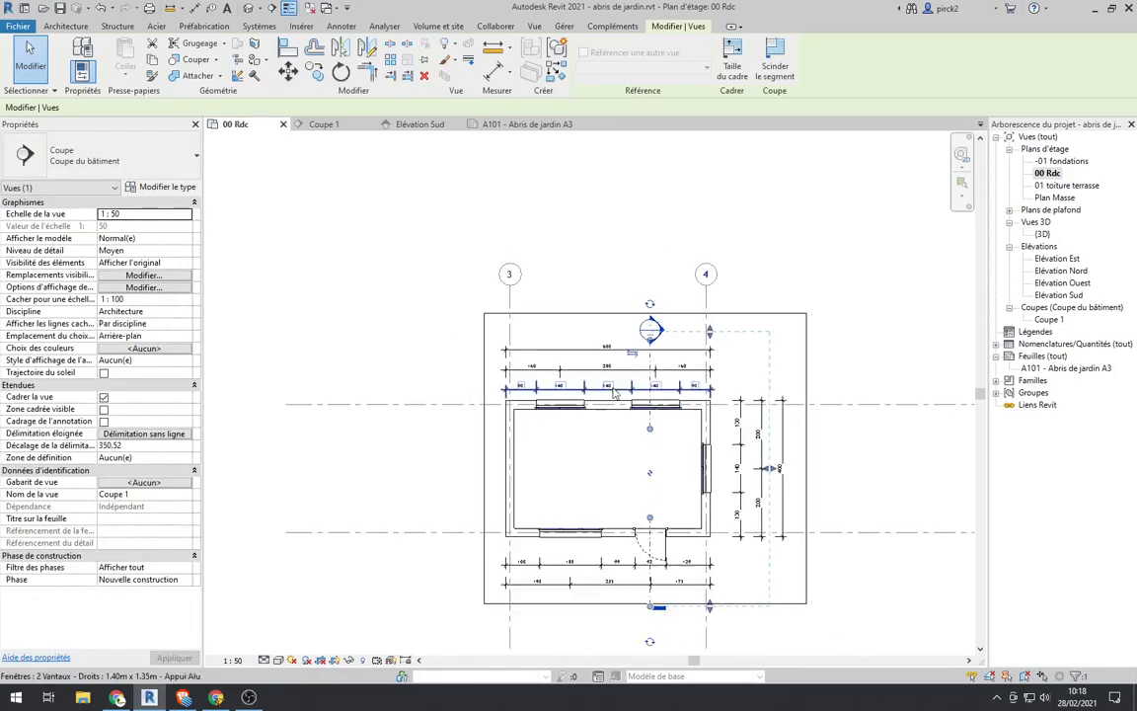
{"action": "scroll", "coordinate": [638, 429], "scroll_direction": "down", "scroll_amount": 3}
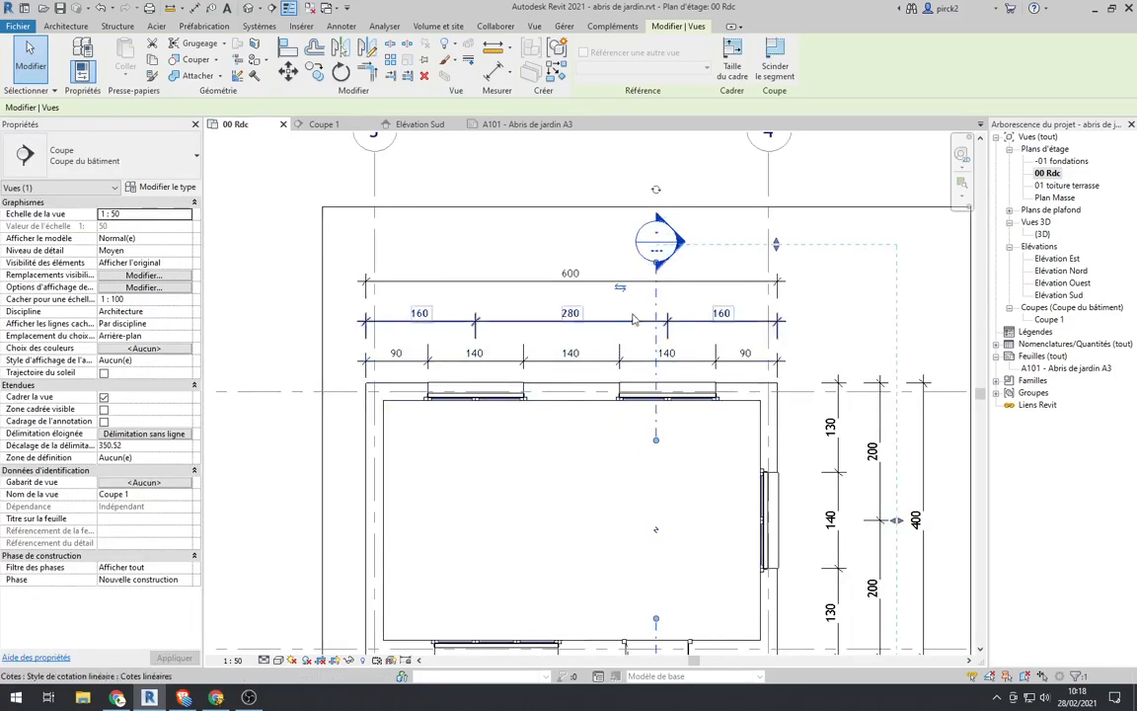
{"action": "scroll", "coordinate": [633, 565], "scroll_direction": "up", "scroll_amount": 2}
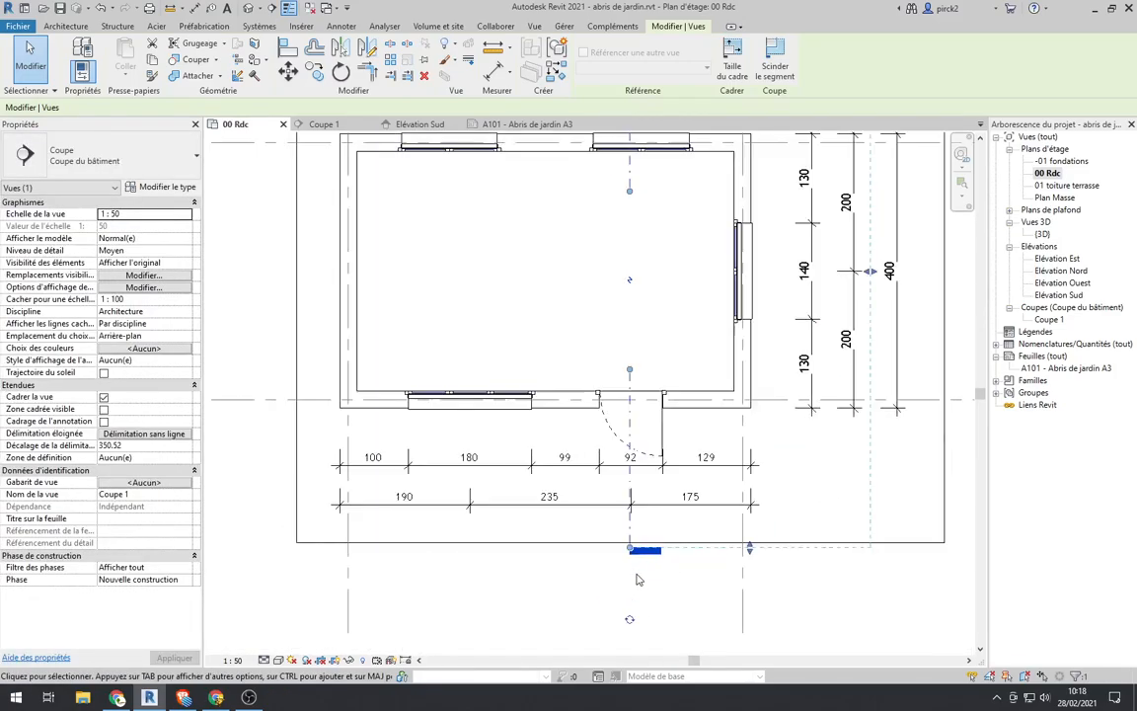
{"action": "left_click_drag", "start_coordinate": [629, 548], "coordinate": [628, 529]}
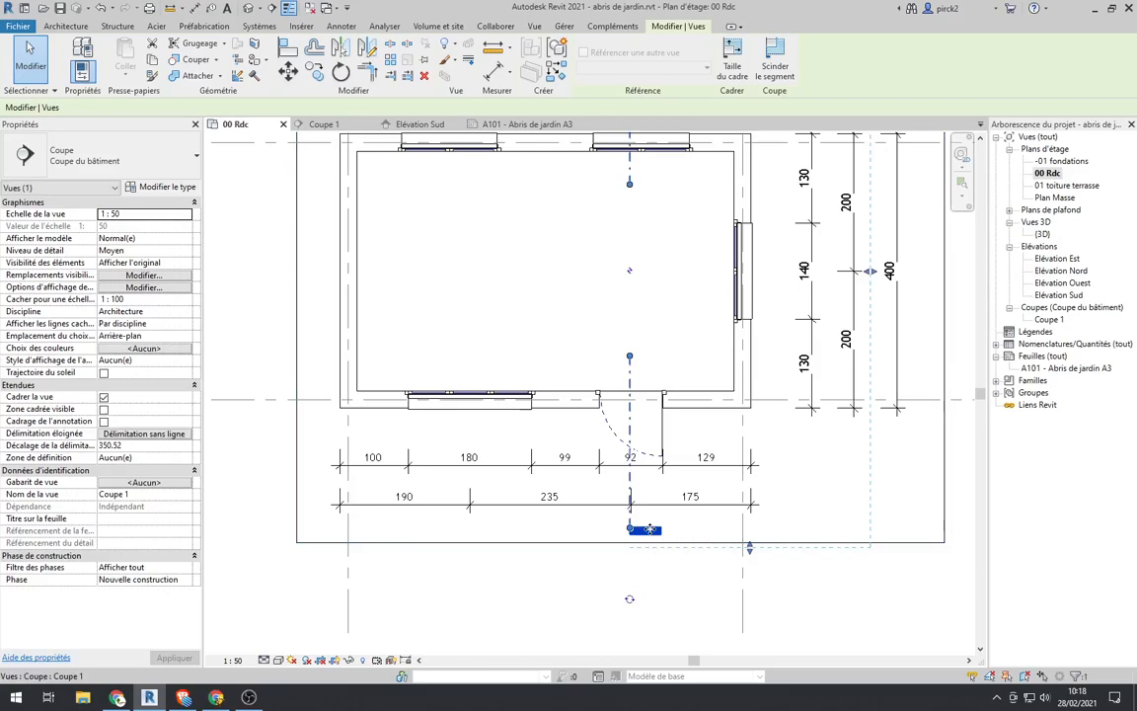
{"action": "left_click", "coordinate": [638, 552]}
Step: Pull the crop region's right edge slightly inward, toward the overall 400 dimension
{"action": "scroll", "coordinate": [637, 553], "scroll_direction": "down", "scroll_amount": 1}
{"action": "scroll", "coordinate": [711, 514], "scroll_direction": "down", "scroll_amount": 2}
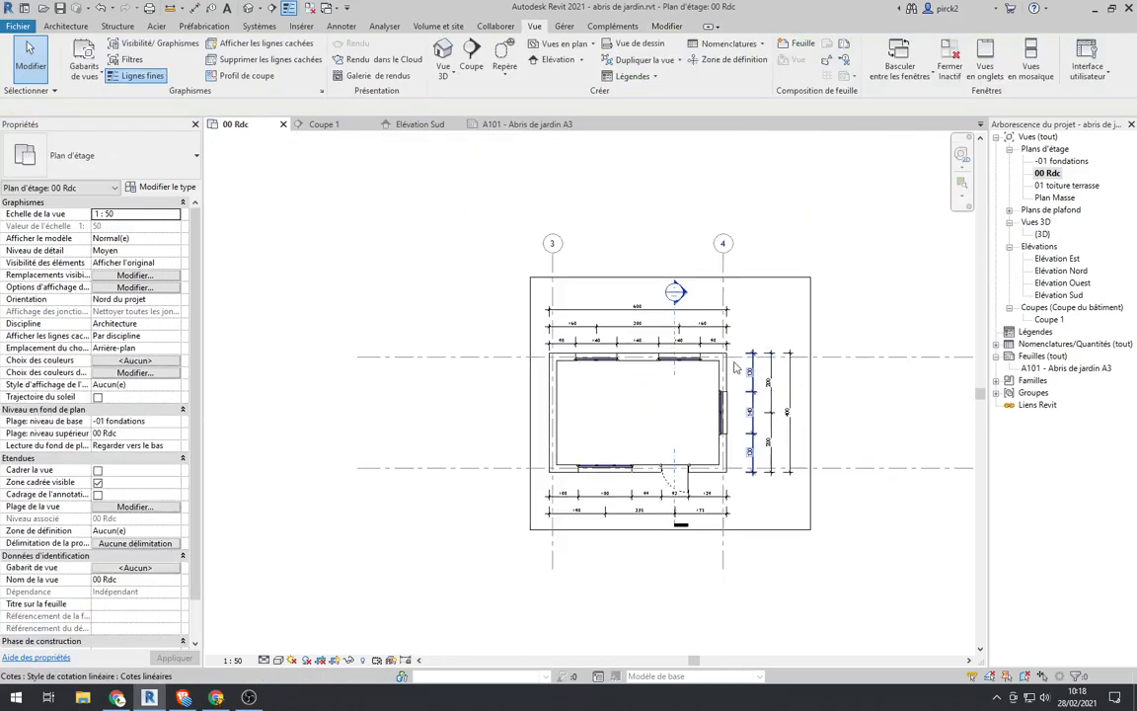
{"action": "left_click", "coordinate": [809, 405]}
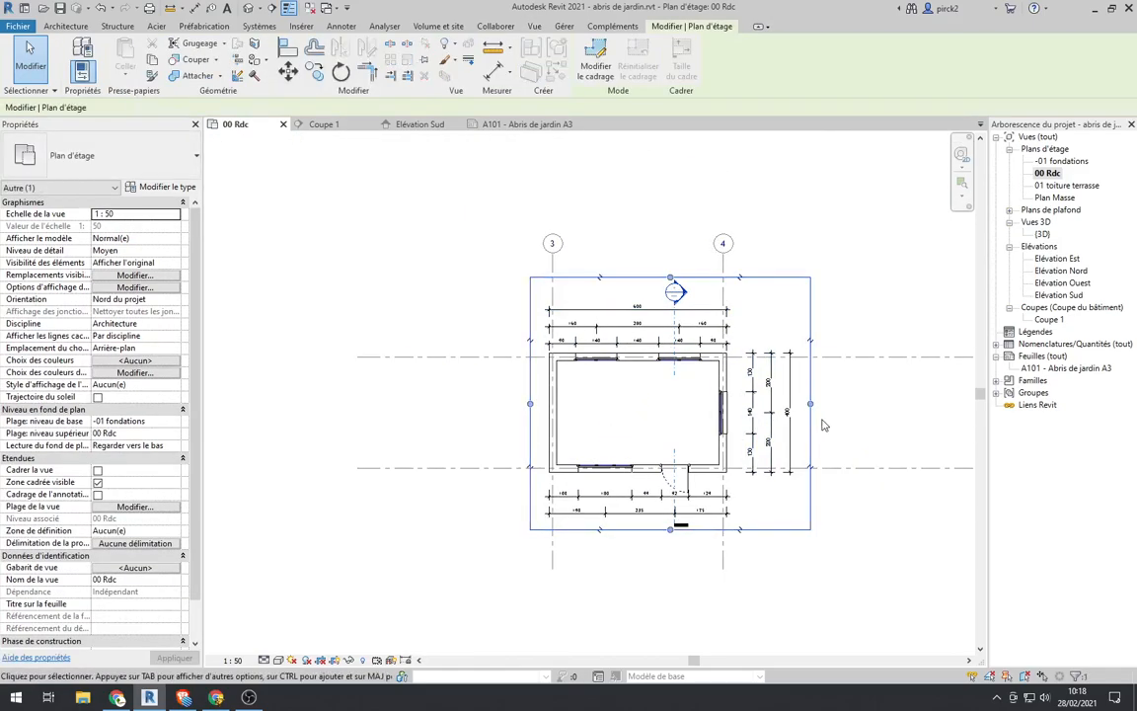
{"action": "left_click_drag", "start_coordinate": [809, 404], "coordinate": [799, 405]}
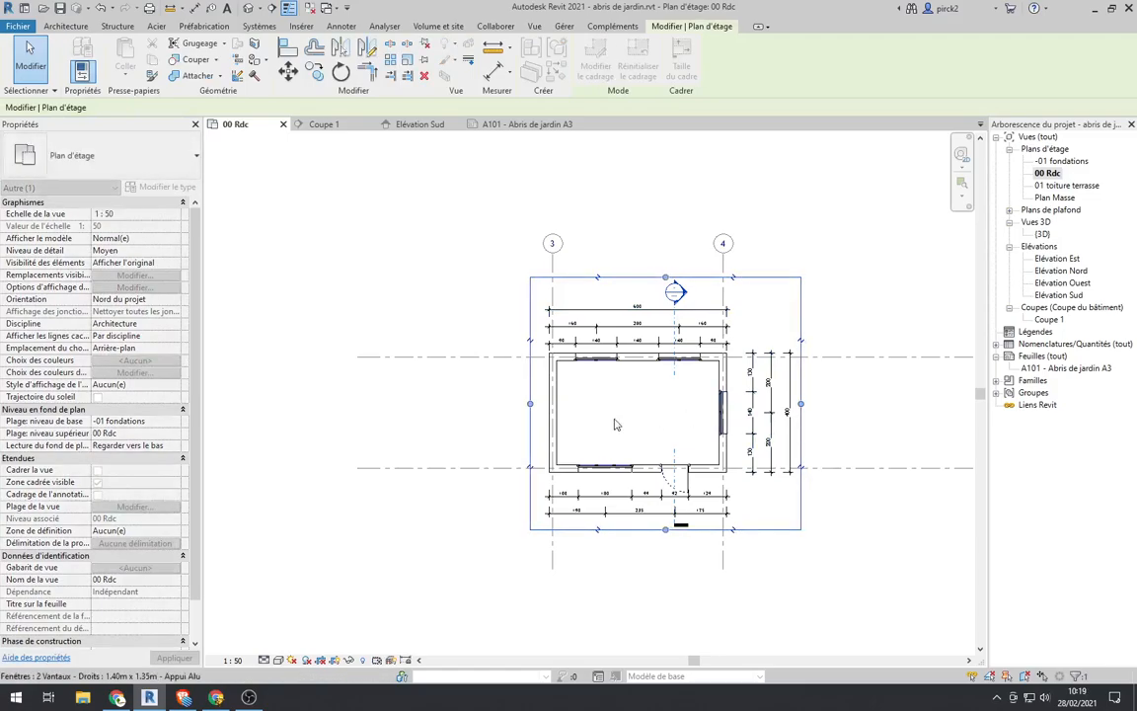
{"action": "left_click", "coordinate": [420, 540]}
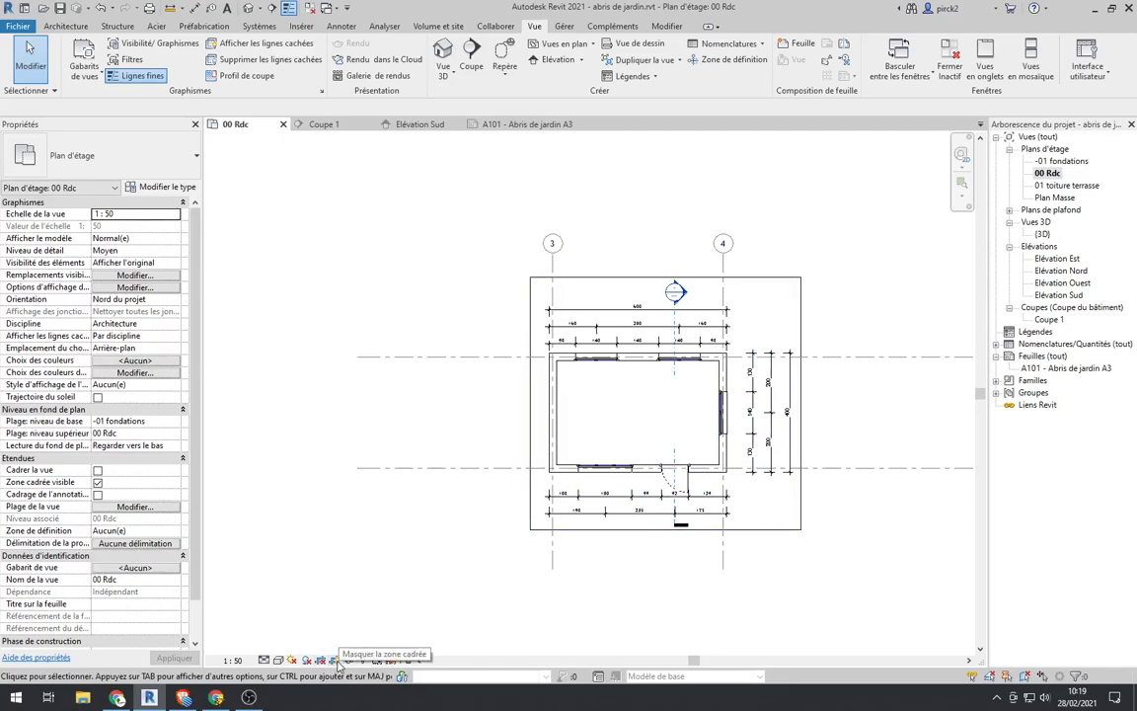
Step: Hide the crop region boundary of the 00 Rdc plan and turn on view cropping
{"action": "left_click", "coordinate": [336, 660]}
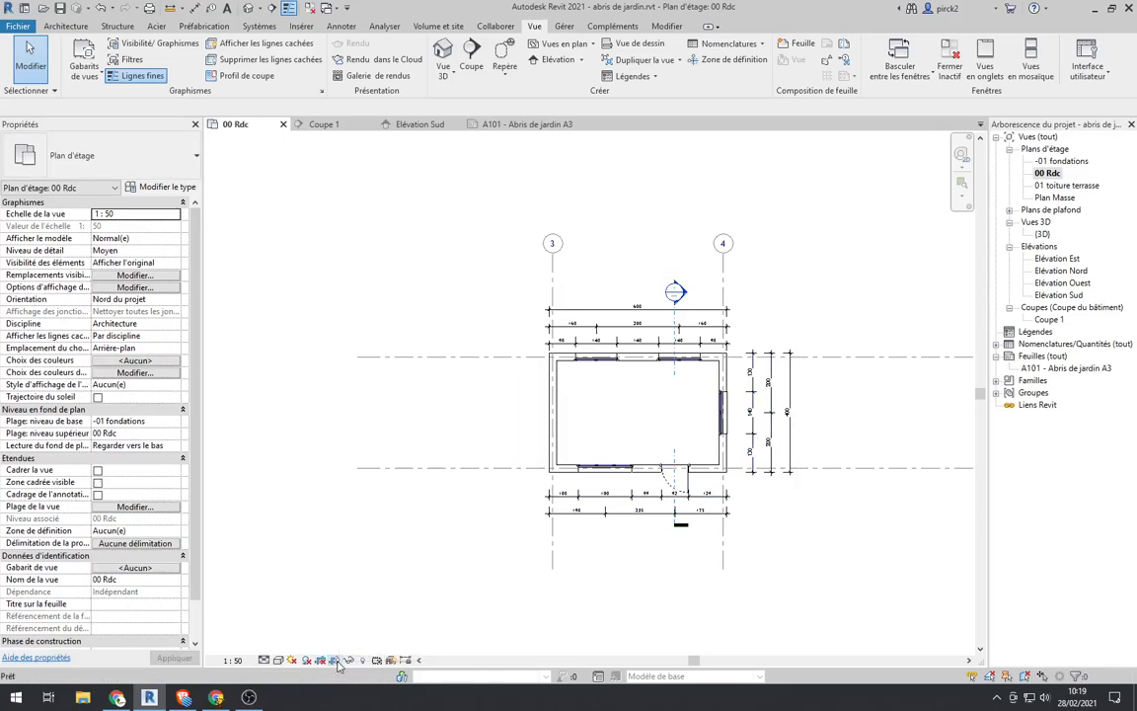
{"action": "left_click", "coordinate": [324, 661]}
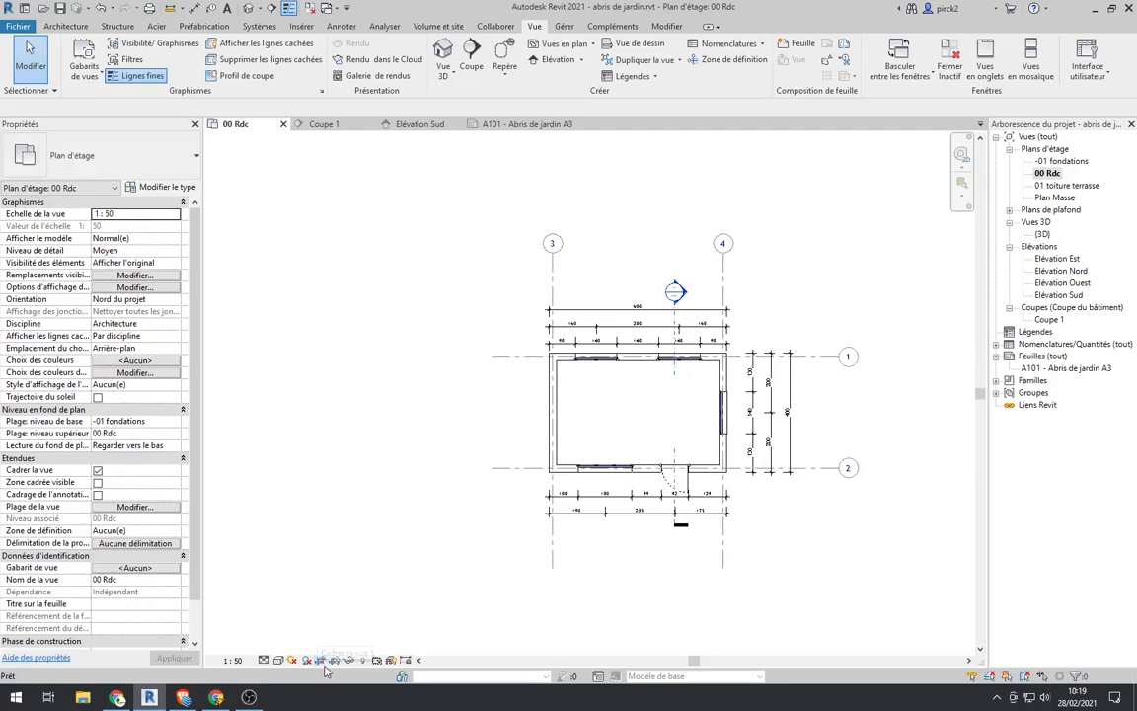
{"action": "scroll", "coordinate": [581, 369], "scroll_direction": "down", "scroll_amount": 3}
{"action": "scroll", "coordinate": [581, 369], "scroll_direction": "down", "scroll_amount": 1}
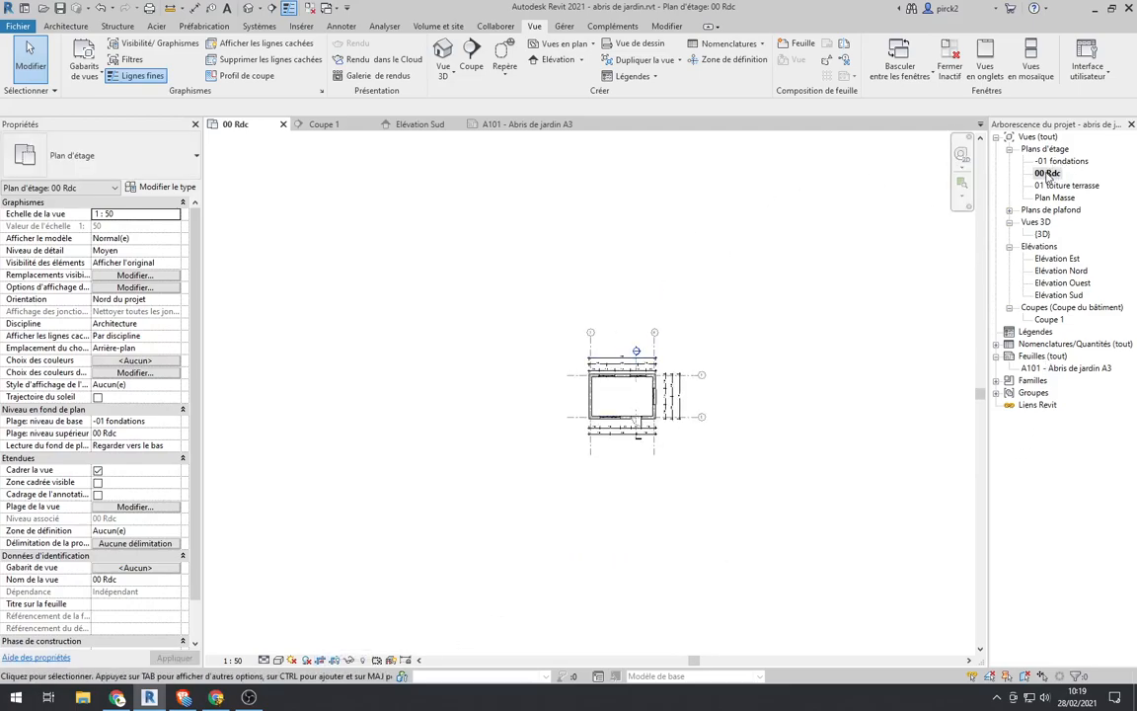
Step: Place the 00 Rdc floor plan on the left part of sheet A101 - Abris de jardin A3
{"action": "left_click", "coordinate": [1048, 174]}
{"action": "left_click", "coordinate": [1066, 369], "text": "ctrl"}
{"action": "left_click_drag", "start_coordinate": [1066, 373], "coordinate": [1066, 371]}
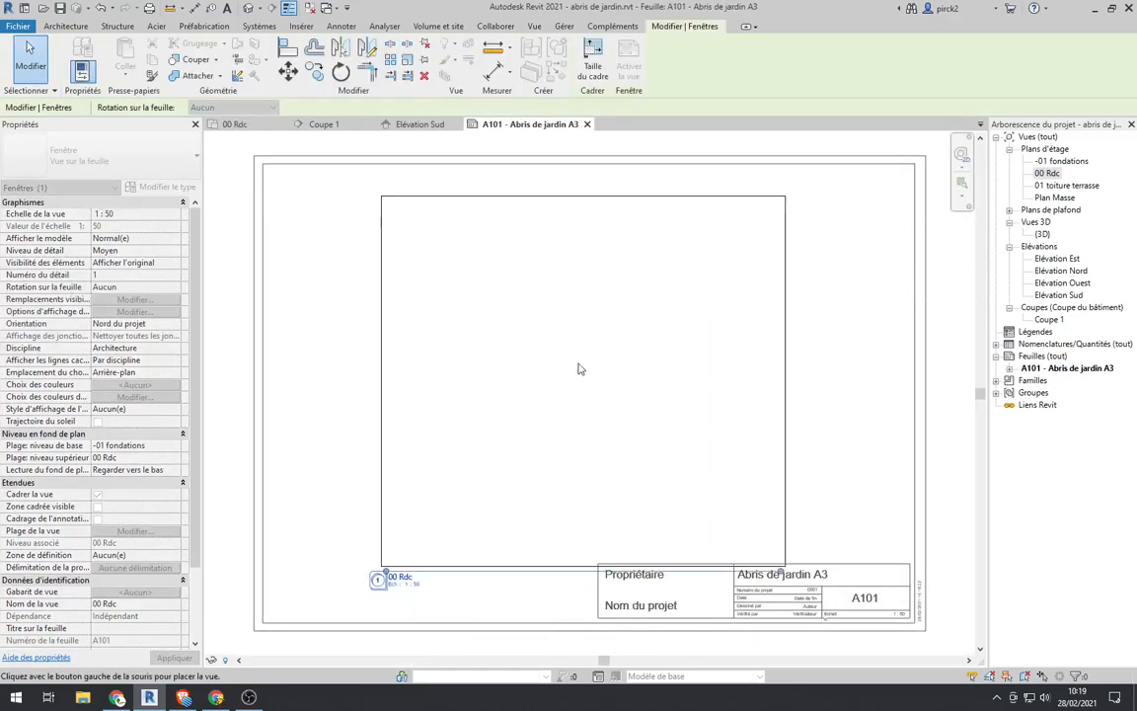
{"action": "scroll", "coordinate": [580, 369], "scroll_direction": "down", "scroll_amount": 2}
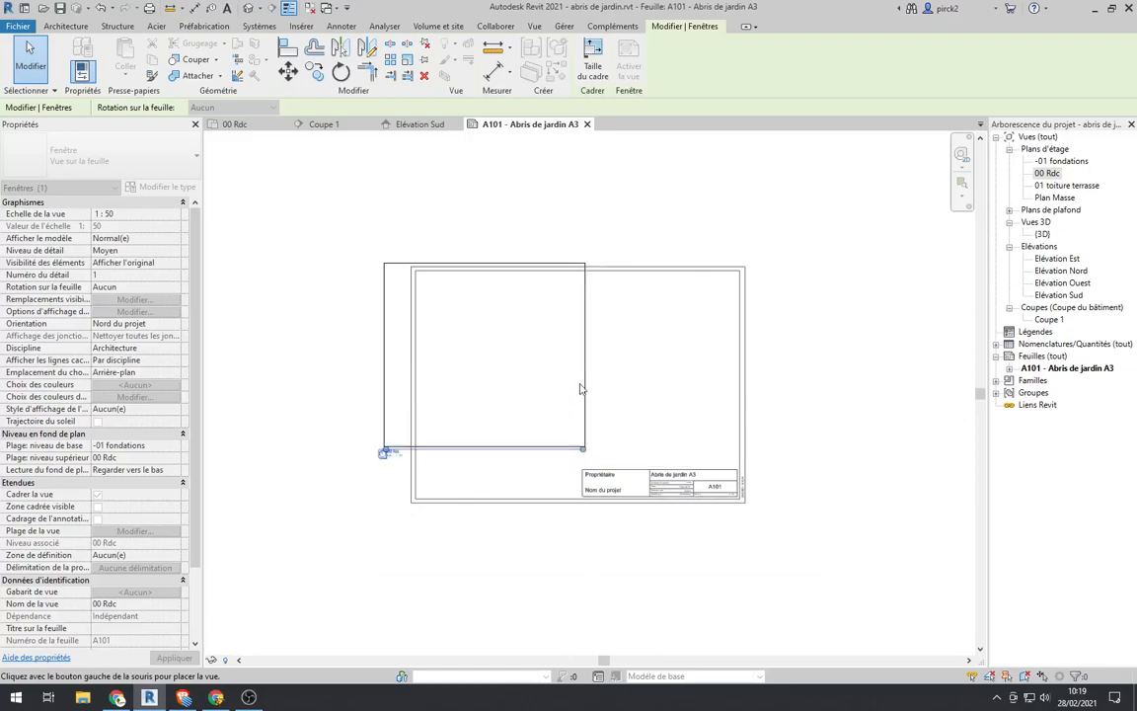
{"action": "left_click", "coordinate": [521, 365]}
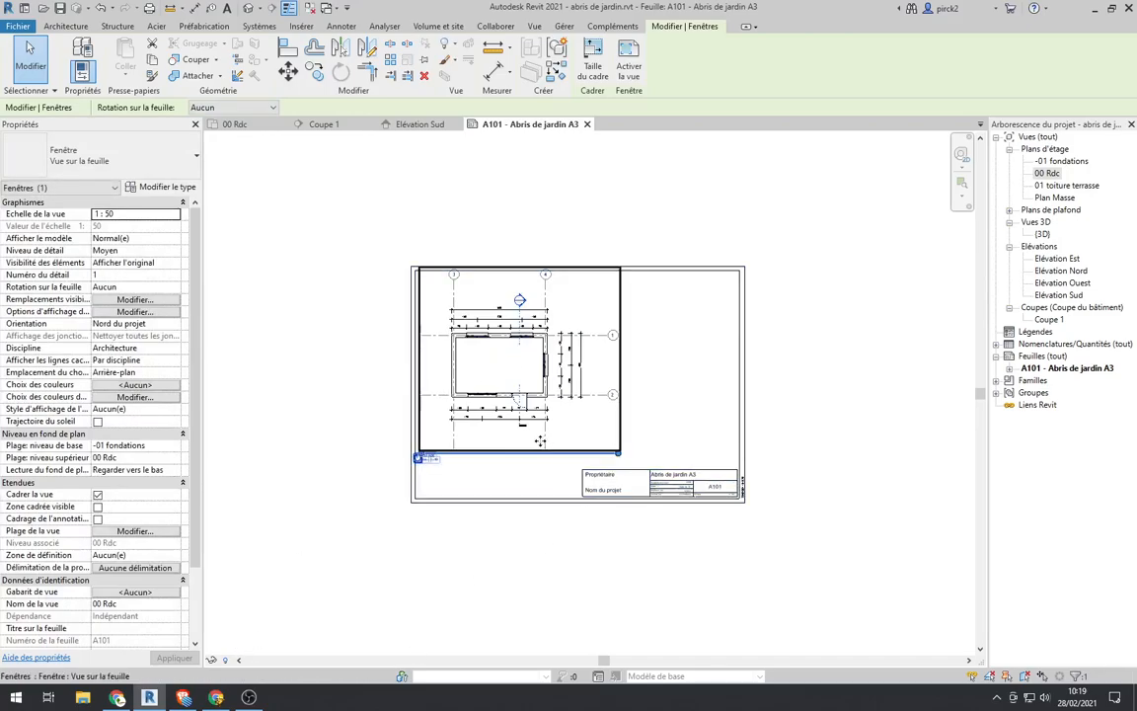
Step: Move the 00 Rdc viewport down so the plan sits in the sheet's lower-left area, beside the title block
{"action": "left_click_drag", "start_coordinate": [503, 368], "coordinate": [501, 414]}
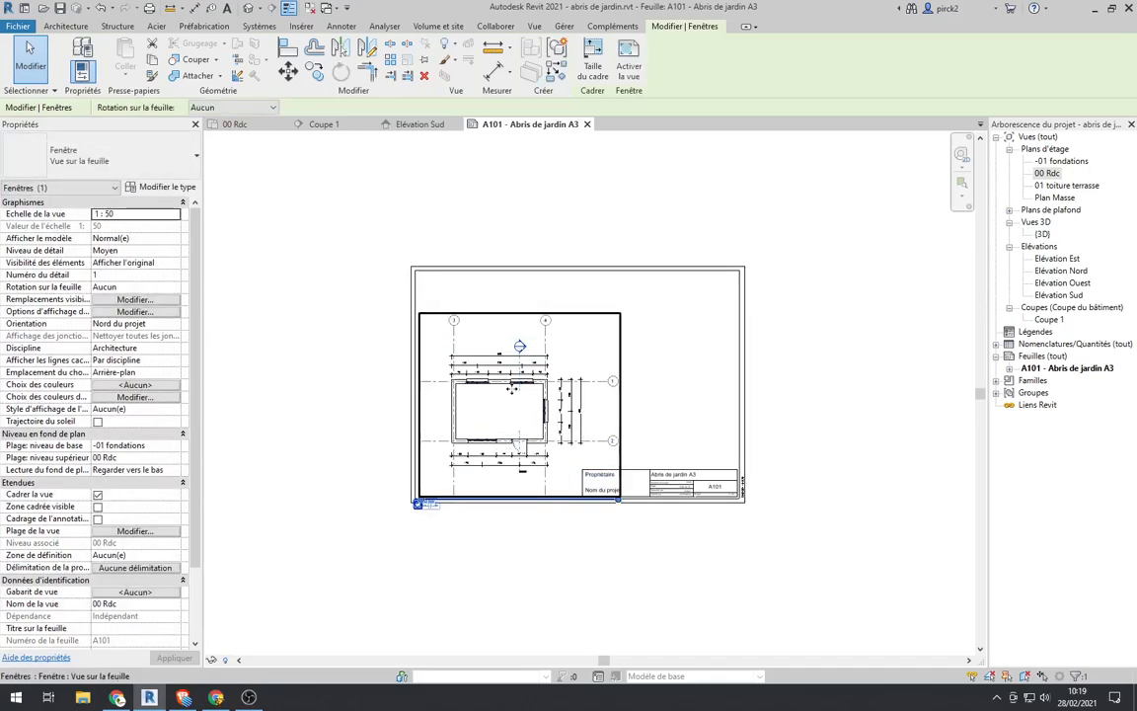
{"action": "left_click_drag", "start_coordinate": [512, 400], "coordinate": [513, 419]}
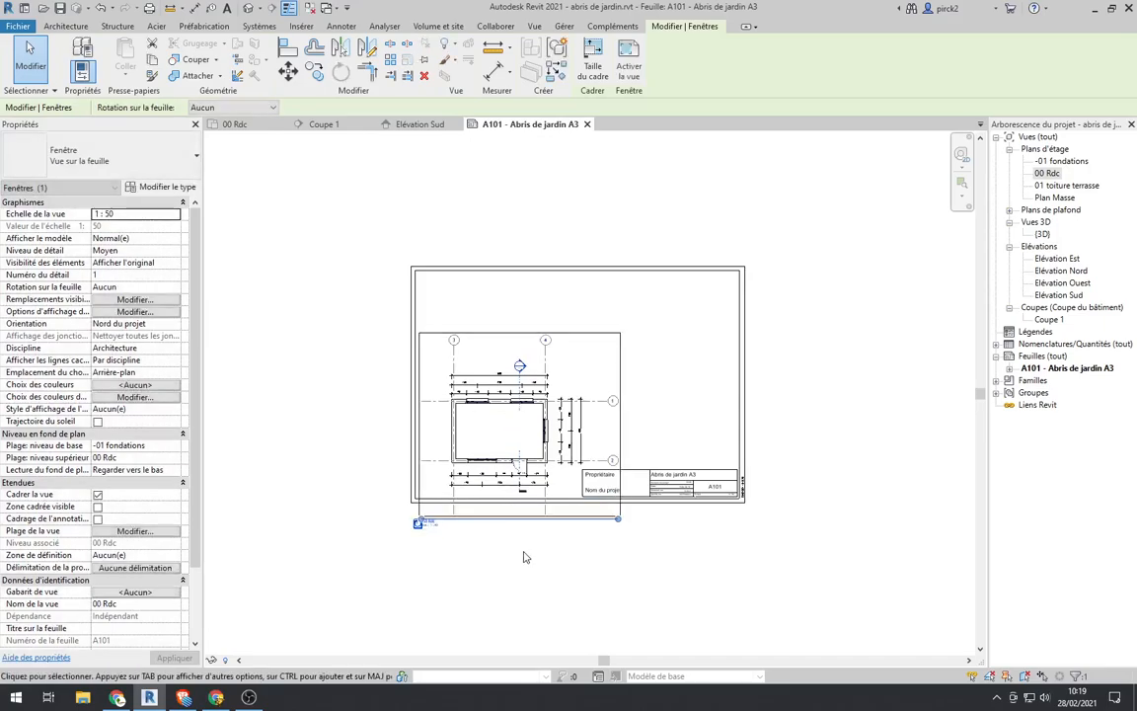
{"action": "left_click", "coordinate": [530, 570]}
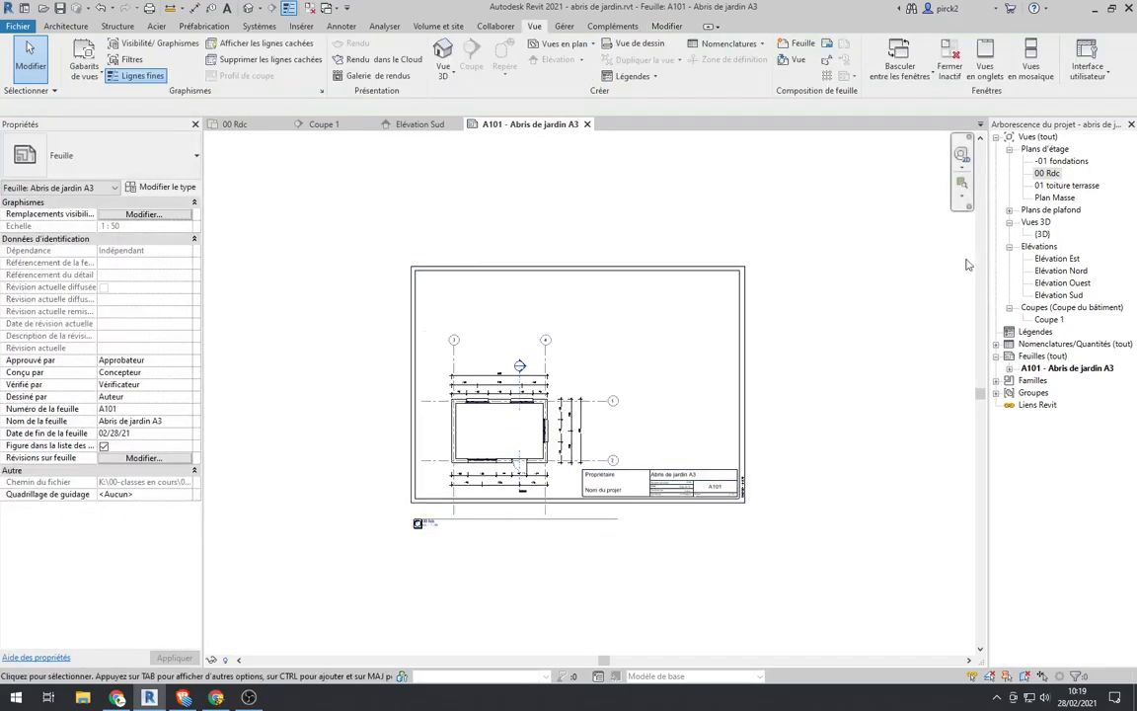
Step: Hide the Quadrillages annotation category in the 00 Rdc plan and return to sheet A101
{"action": "double_click", "coordinate": [1052, 175]}
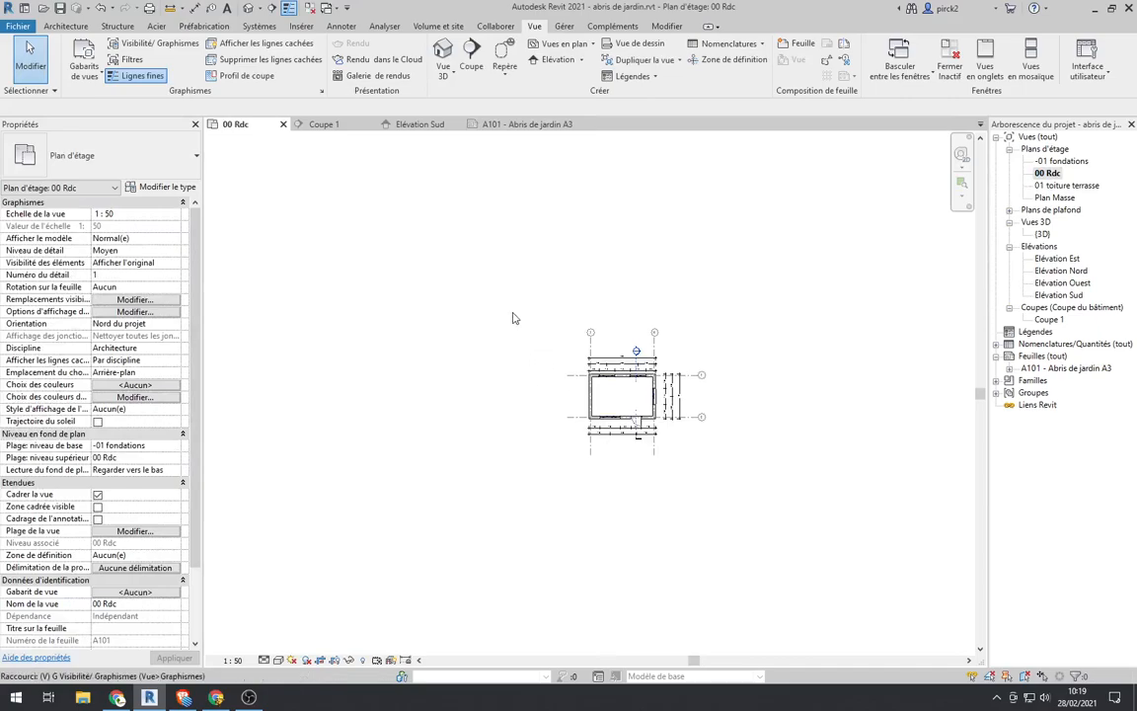
{"action": "key", "text": "v"}
{"action": "key", "text": "g"}
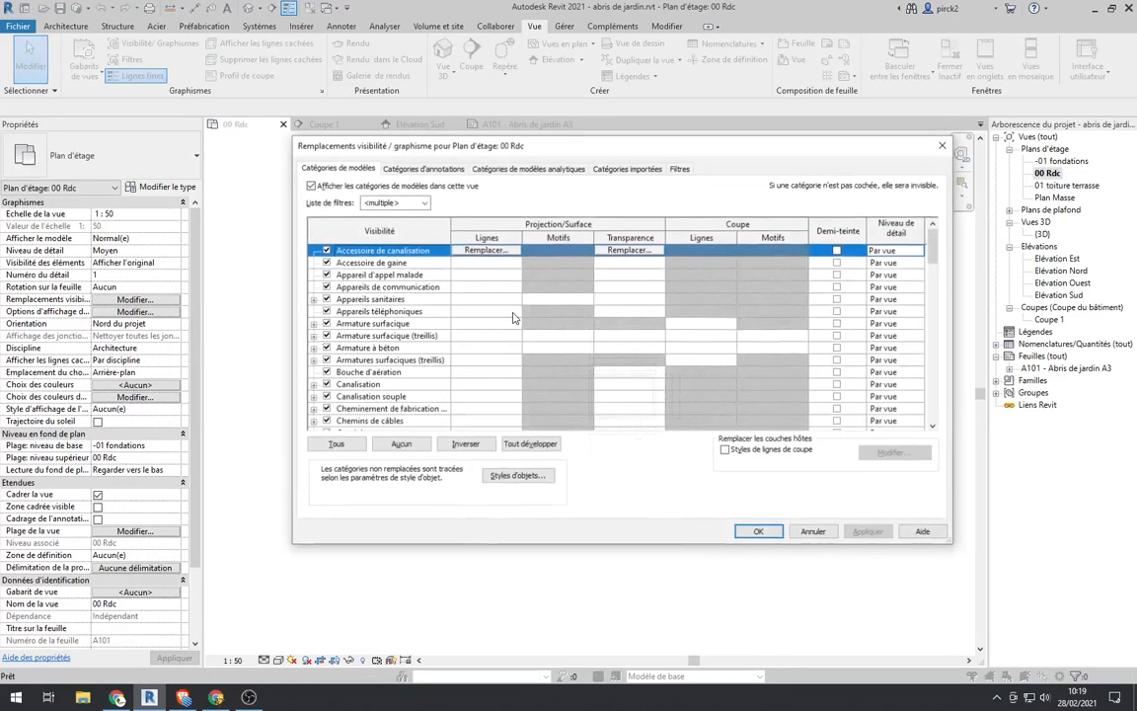
{"action": "left_click", "coordinate": [395, 167]}
{"action": "left_click_drag", "start_coordinate": [934, 236], "coordinate": [934, 383]}
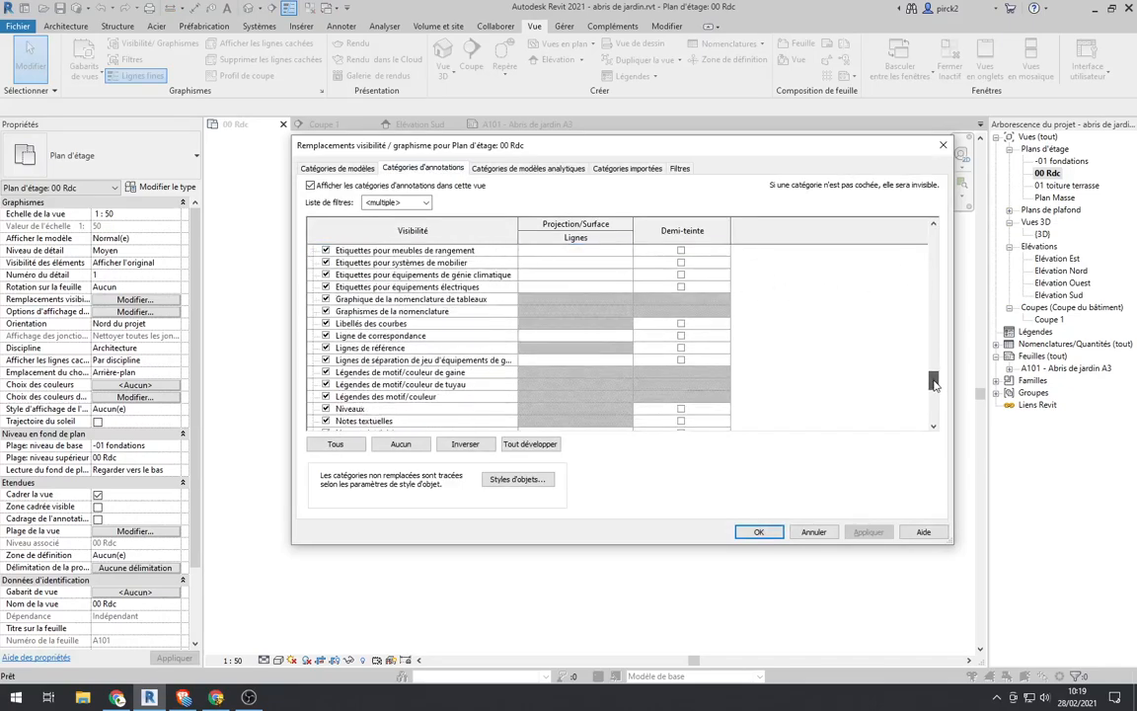
{"action": "scroll", "coordinate": [387, 364], "scroll_direction": "down", "scroll_amount": 1}
{"action": "scroll", "coordinate": [387, 364], "scroll_direction": "down", "scroll_amount": 1}
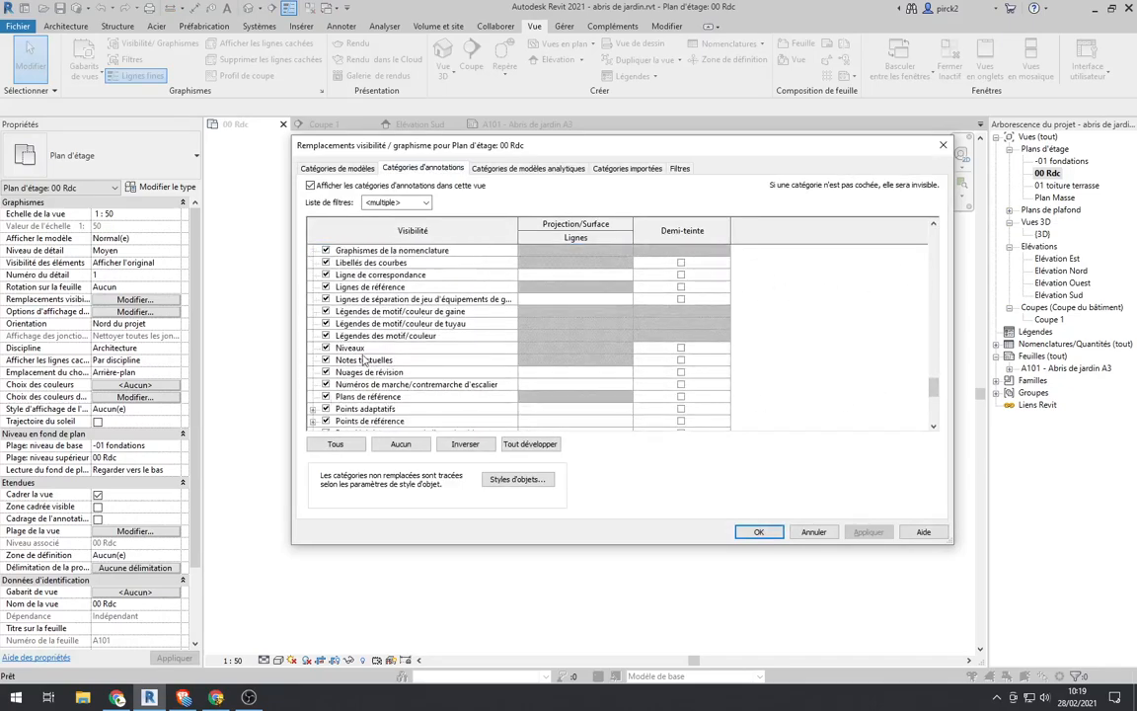
{"action": "scroll", "coordinate": [342, 376], "scroll_direction": "down", "scroll_amount": 2}
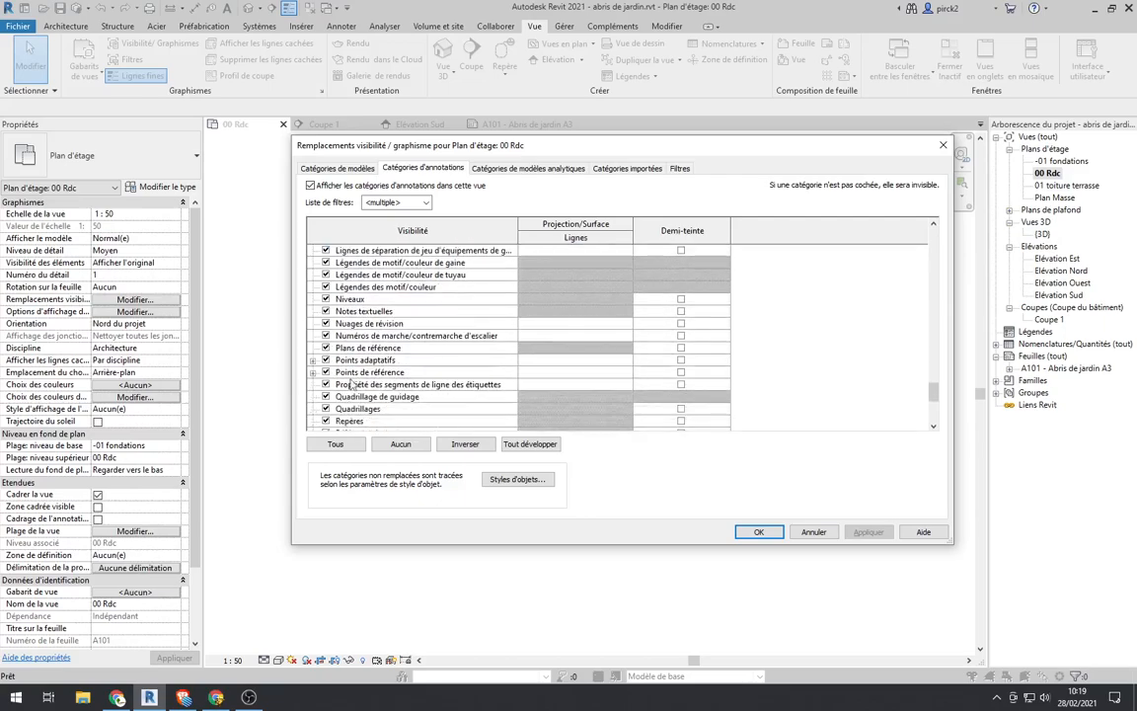
{"action": "left_click", "coordinate": [325, 409]}
{"action": "left_click", "coordinate": [869, 531]}
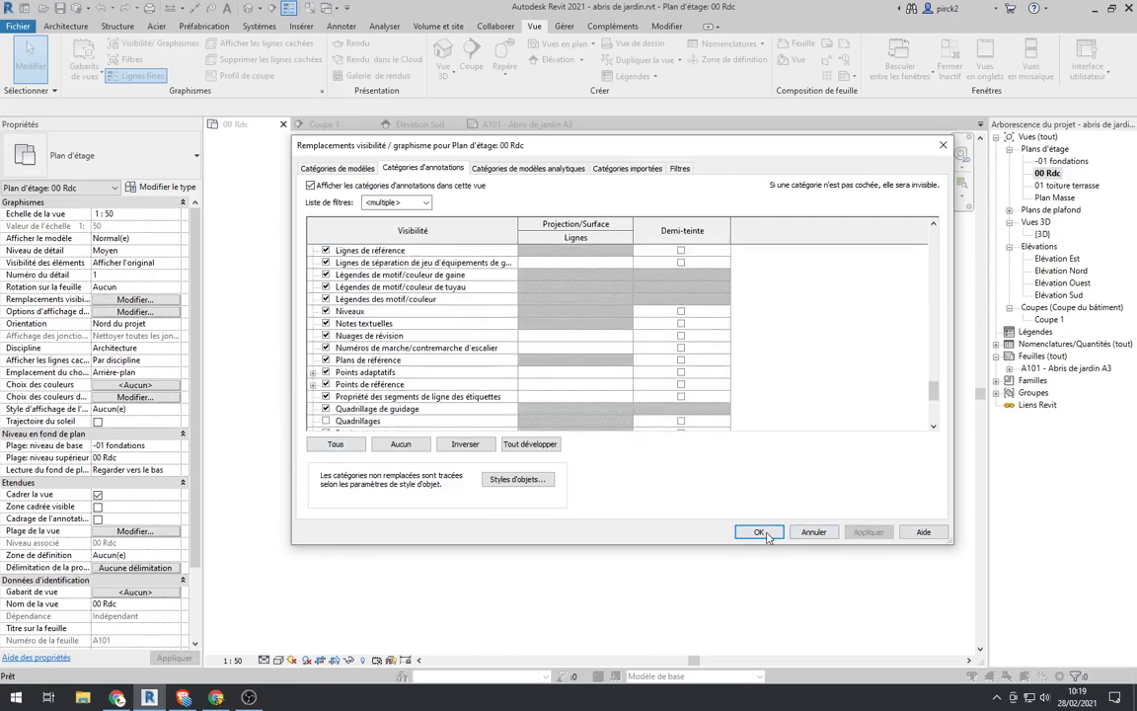
{"action": "left_click", "coordinate": [759, 531]}
{"action": "scroll", "coordinate": [623, 395], "scroll_direction": "up", "scroll_amount": 3}
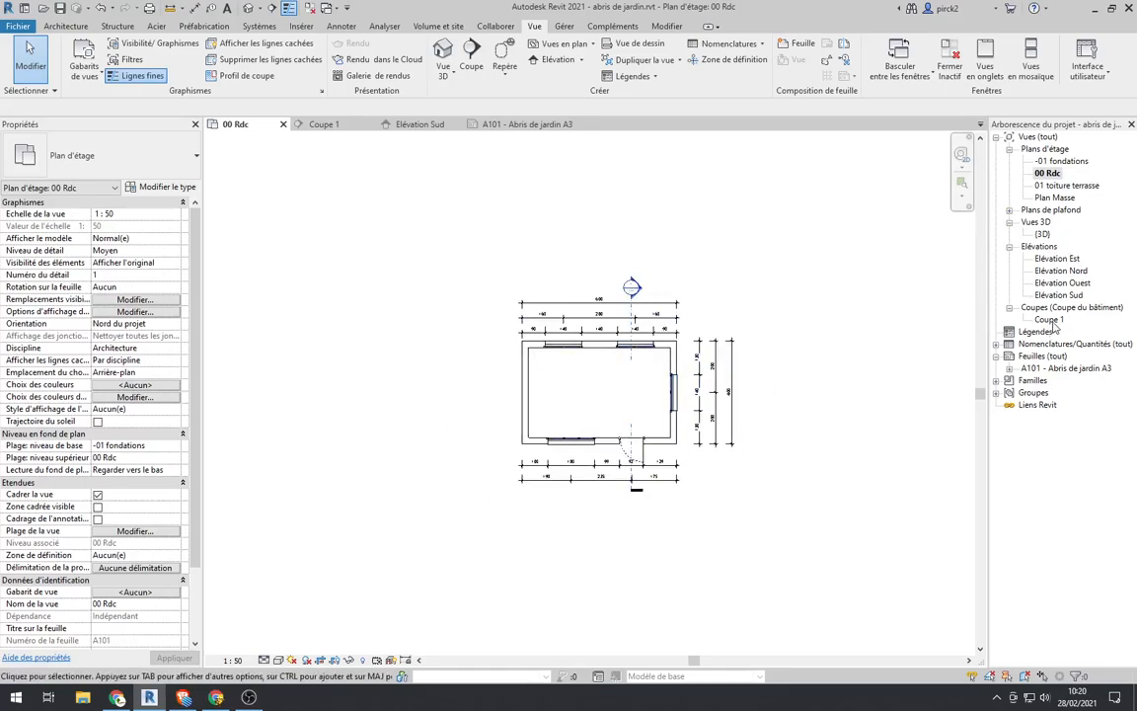
{"action": "double_click", "coordinate": [1051, 369]}
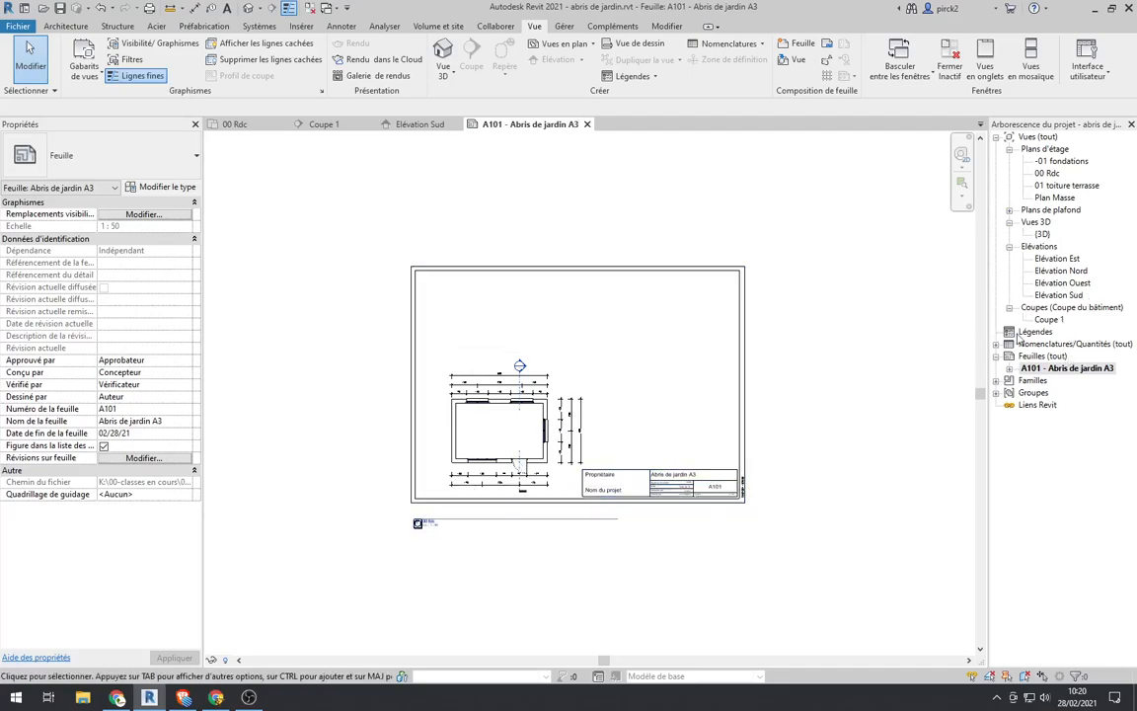
Step: Open the Elévation Sud view and set its scale to 1:50
{"action": "double_click", "coordinate": [1058, 295]}
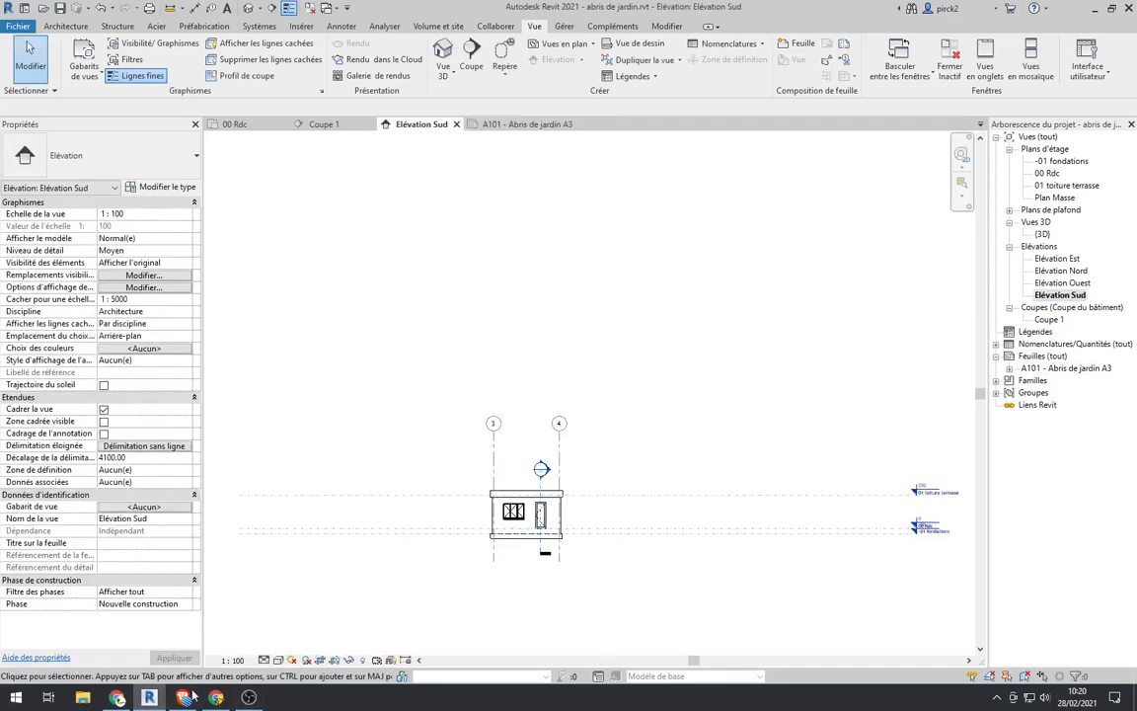
{"action": "scroll", "coordinate": [531, 504], "scroll_direction": "up", "scroll_amount": 1}
{"action": "middle_click_drag", "start_coordinate": [531, 504], "coordinate": [530, 406]}
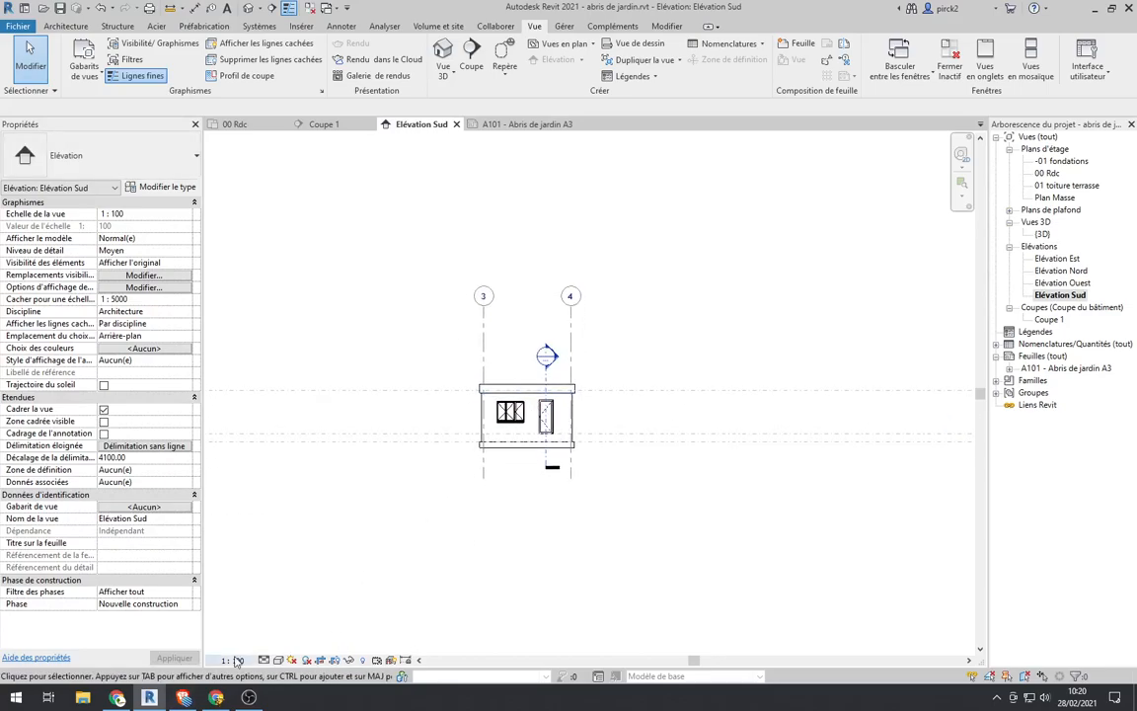
{"action": "left_click", "coordinate": [231, 659]}
{"action": "left_click", "coordinate": [241, 555]}
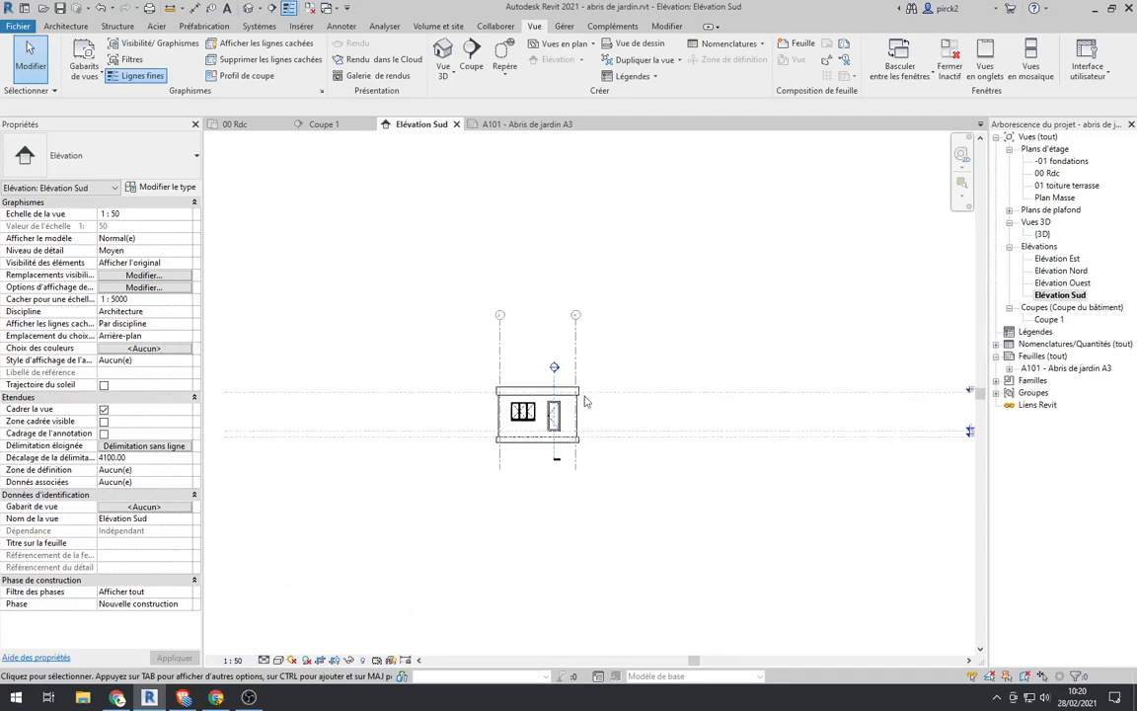
Step: Hide the Coupes, Niveaux and Quadrillages annotation categories in the Elévation Sud view
{"action": "scroll", "coordinate": [544, 399], "scroll_direction": "up", "scroll_amount": 1}
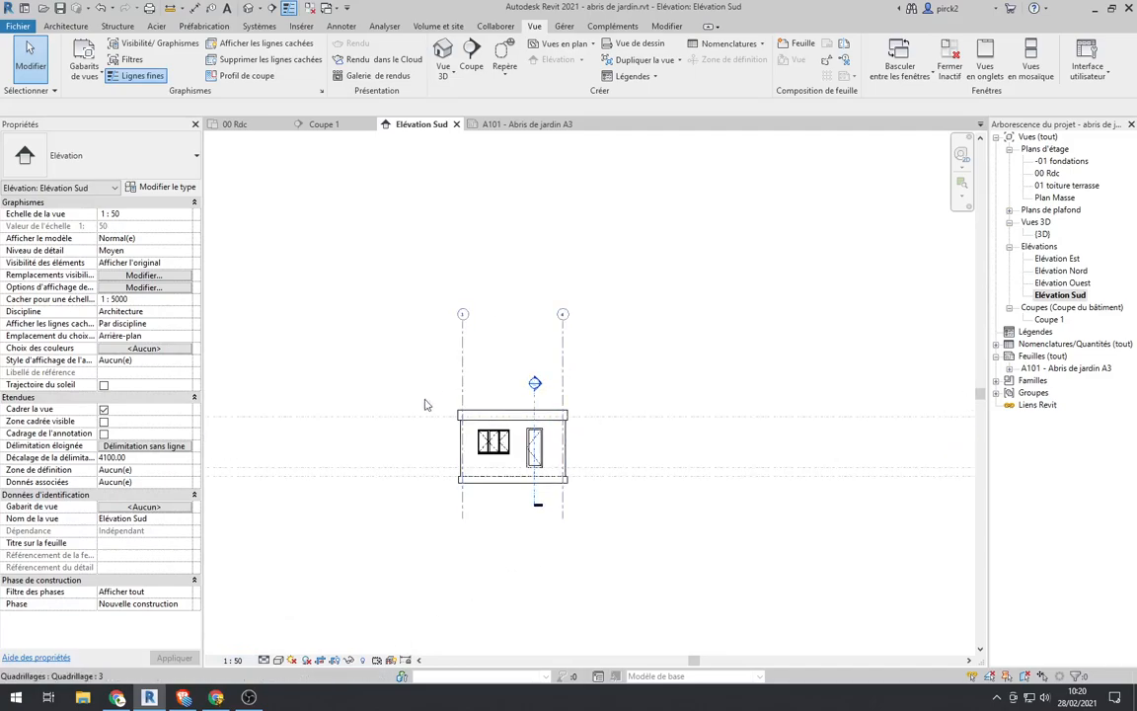
{"action": "scroll", "coordinate": [468, 447], "scroll_direction": "down", "scroll_amount": 4}
{"action": "scroll", "coordinate": [565, 454], "scroll_direction": "up", "scroll_amount": 2}
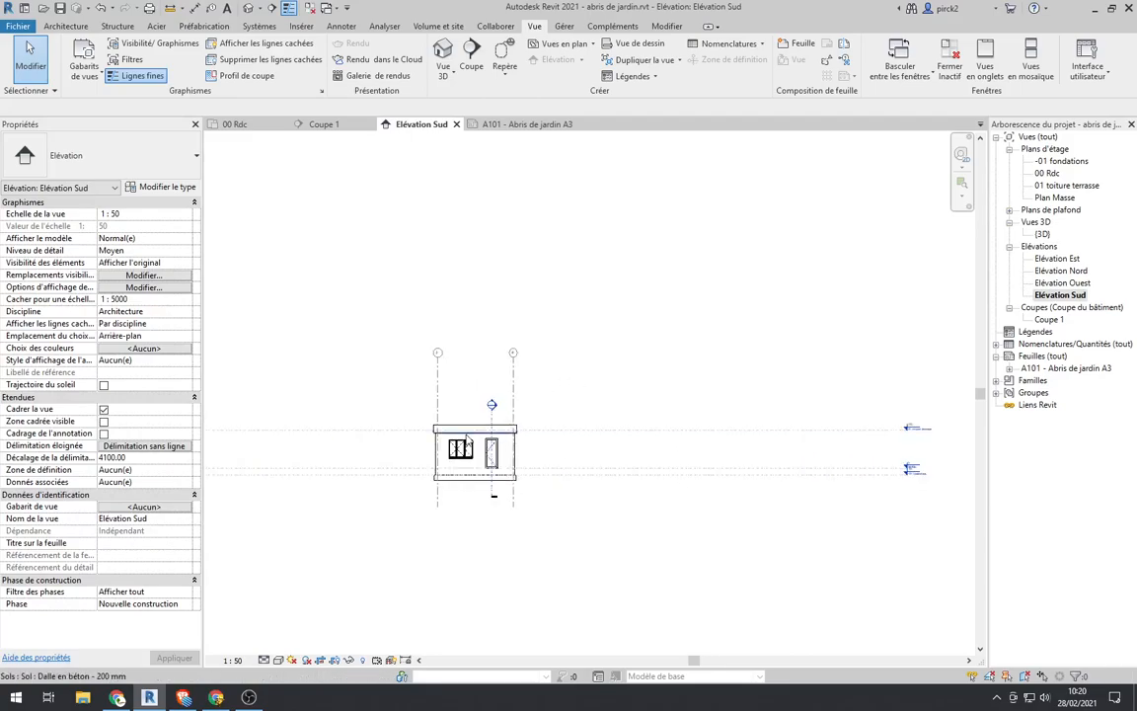
{"action": "key", "text": "v"}
{"action": "key", "text": "g"}
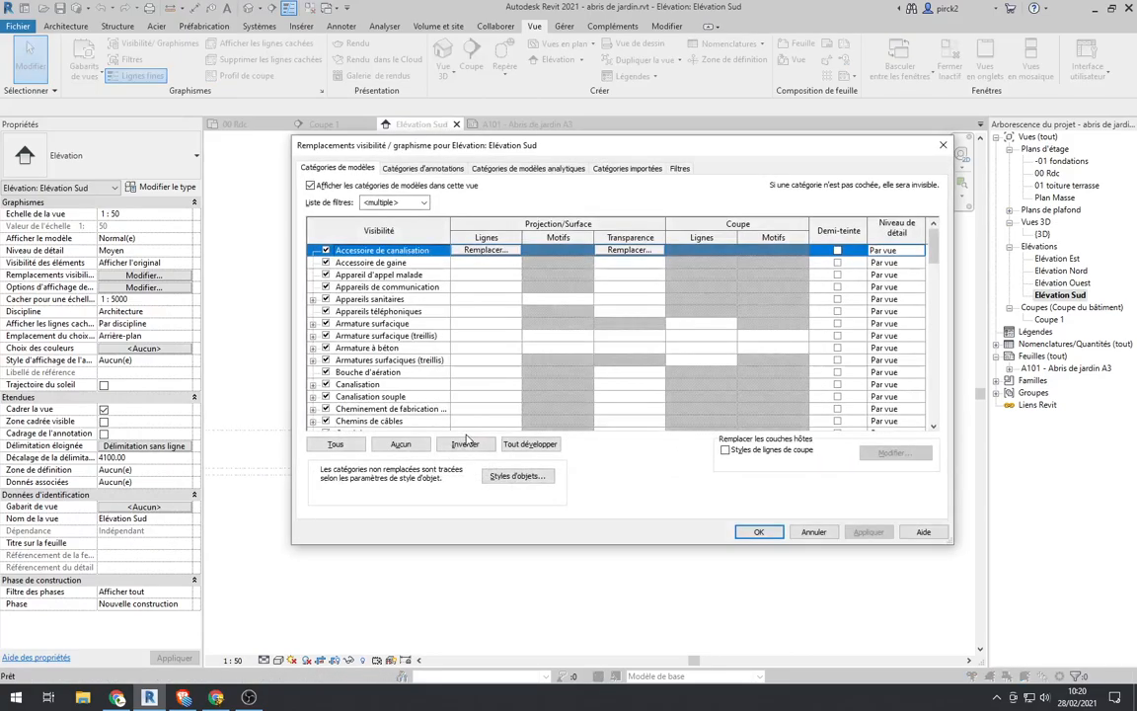
{"action": "left_click", "coordinate": [425, 167]}
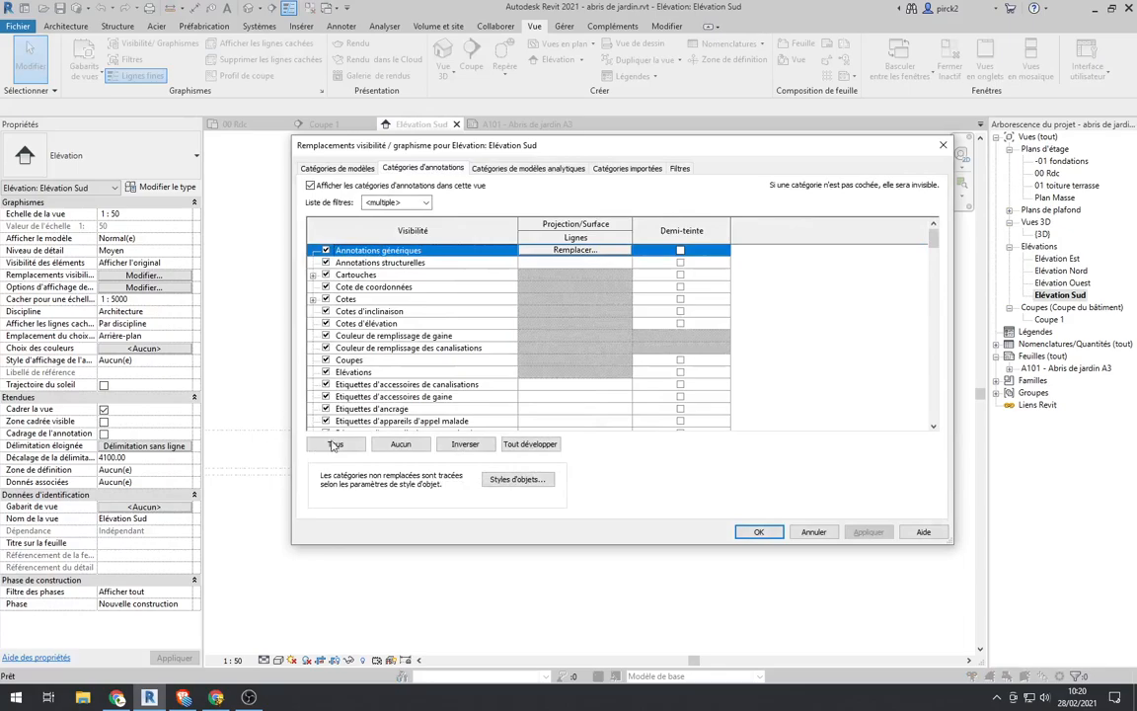
{"action": "left_click", "coordinate": [326, 361]}
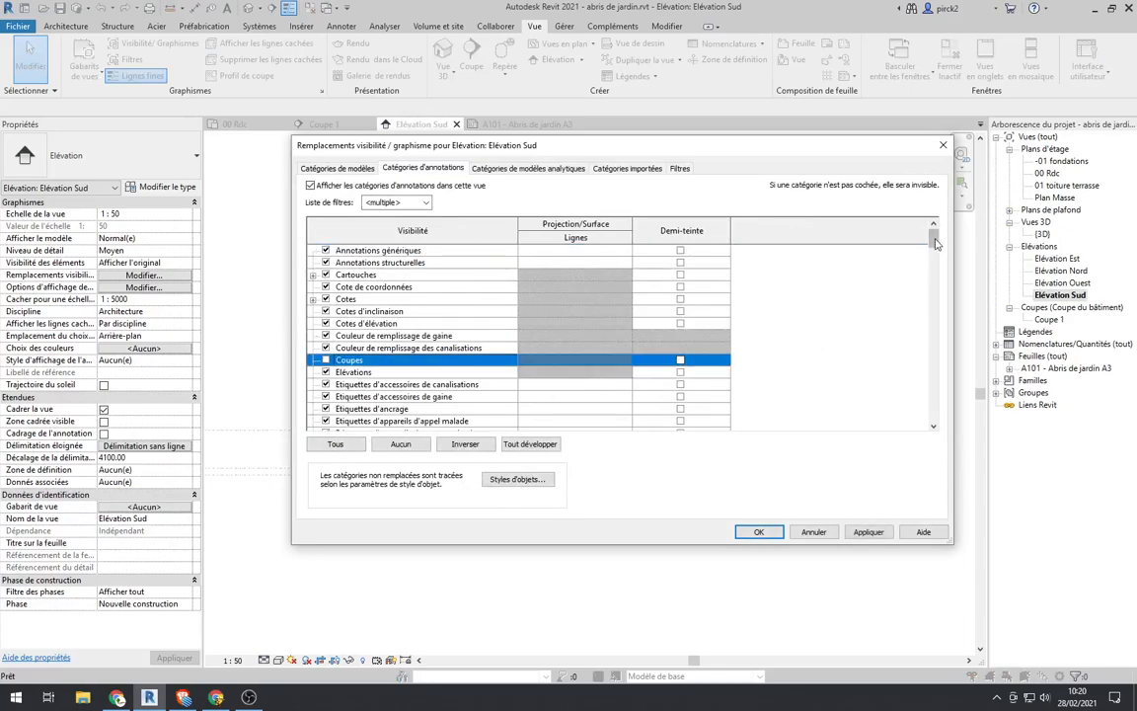
{"action": "left_click_drag", "start_coordinate": [933, 237], "coordinate": [953, 397]}
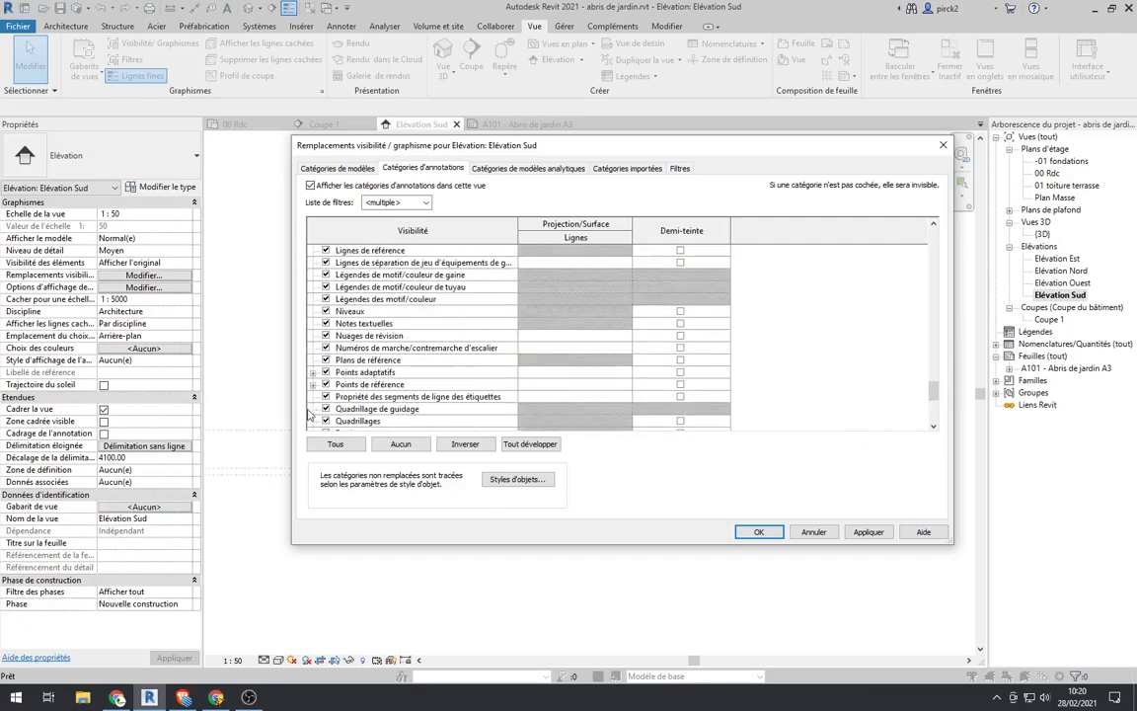
{"action": "left_click", "coordinate": [326, 311]}
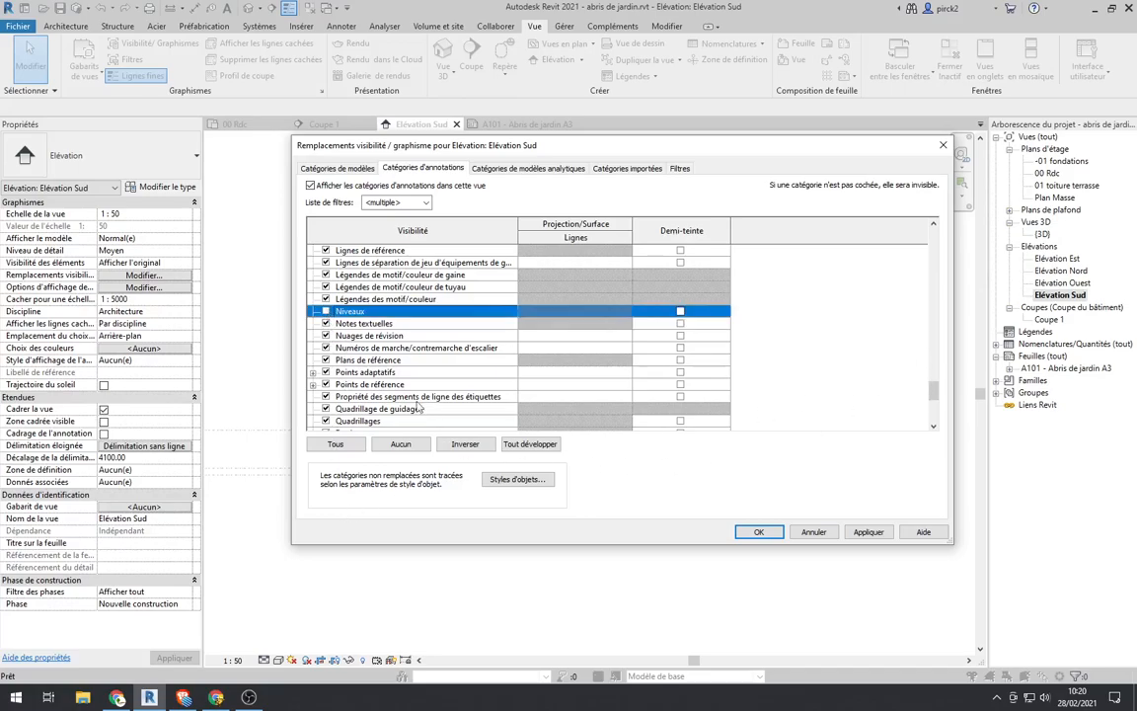
{"action": "left_click", "coordinate": [326, 421]}
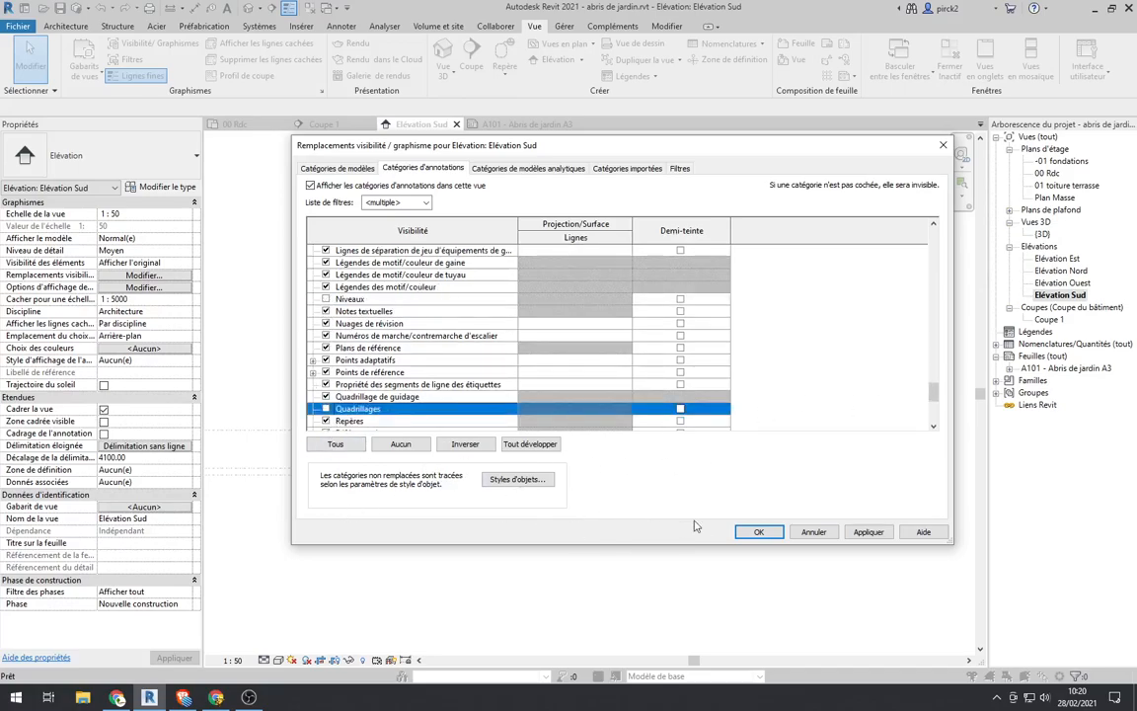
{"action": "left_click", "coordinate": [759, 532]}
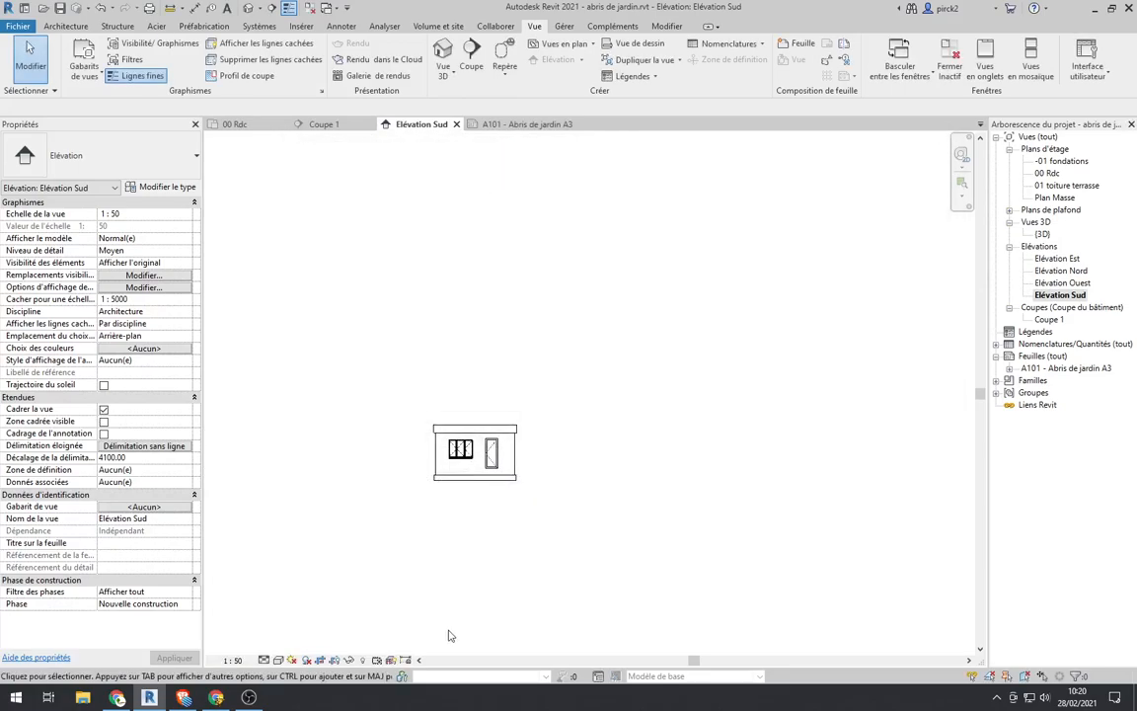
Step: Set the elevation's sun settings to the preset Lumière du soleil depuis angle sup. gauche and apply them
{"action": "scroll", "coordinate": [532, 457], "scroll_direction": "up", "scroll_amount": 4}
{"action": "scroll", "coordinate": [631, 453], "scroll_direction": "down", "scroll_amount": 3}
{"action": "scroll", "coordinate": [423, 429], "scroll_direction": "up", "scroll_amount": 4}
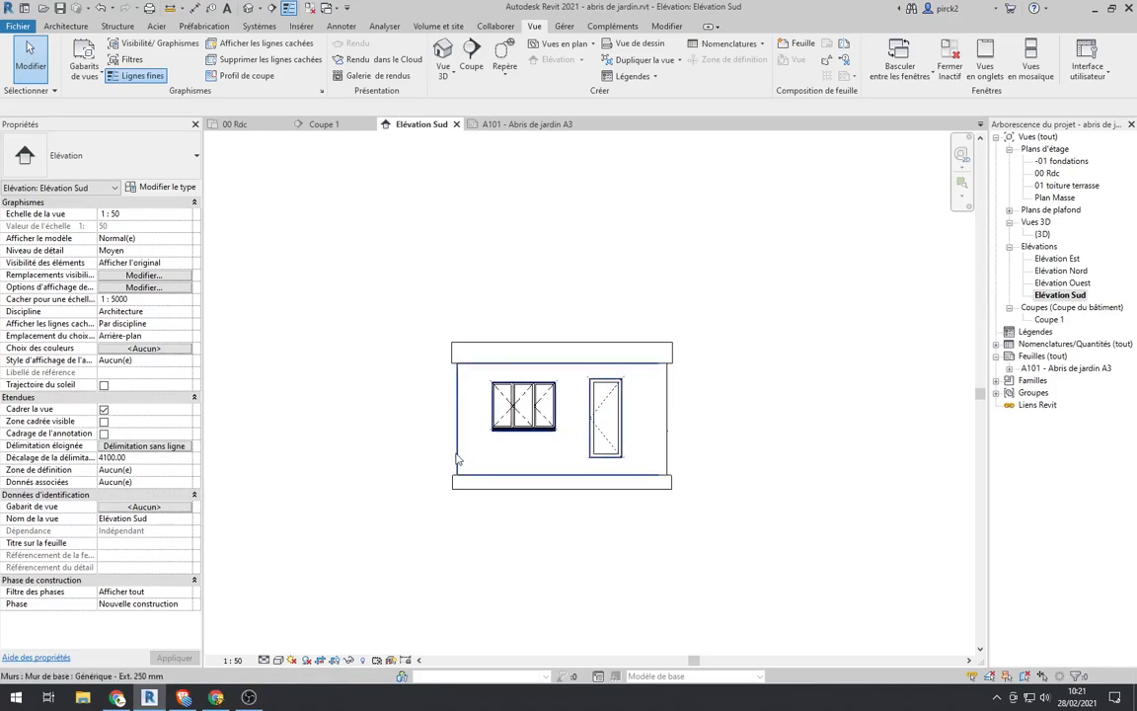
{"action": "scroll", "coordinate": [449, 456], "scroll_direction": "up", "scroll_amount": 1}
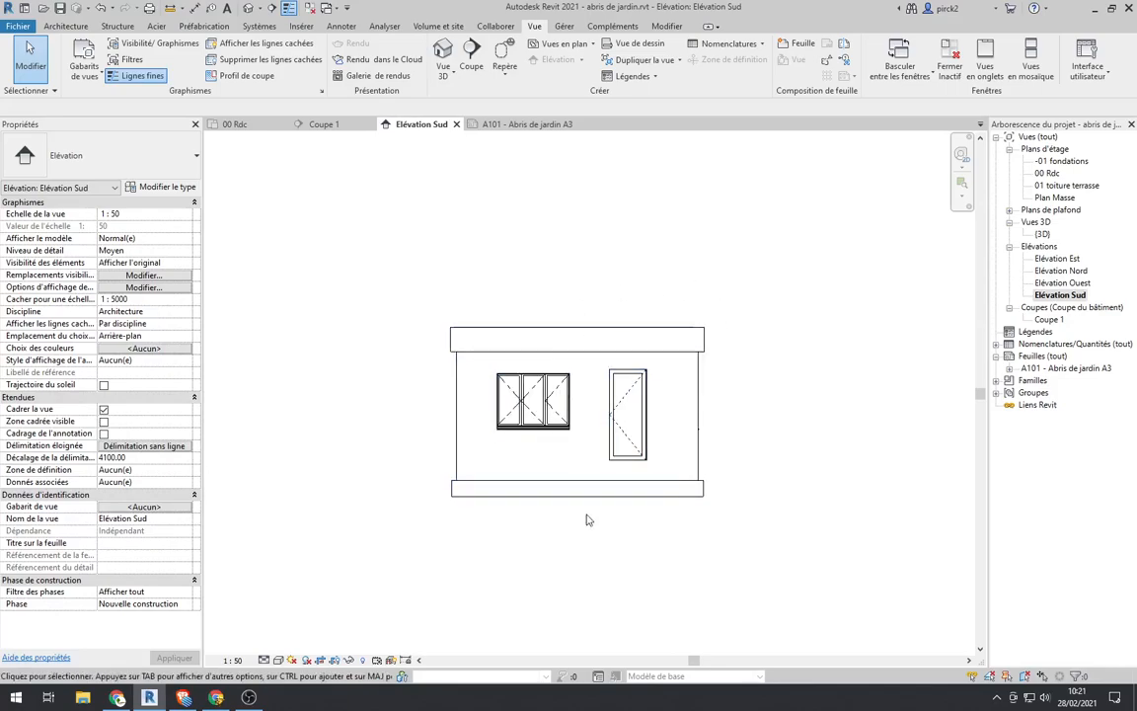
{"action": "left_click", "coordinate": [293, 659]}
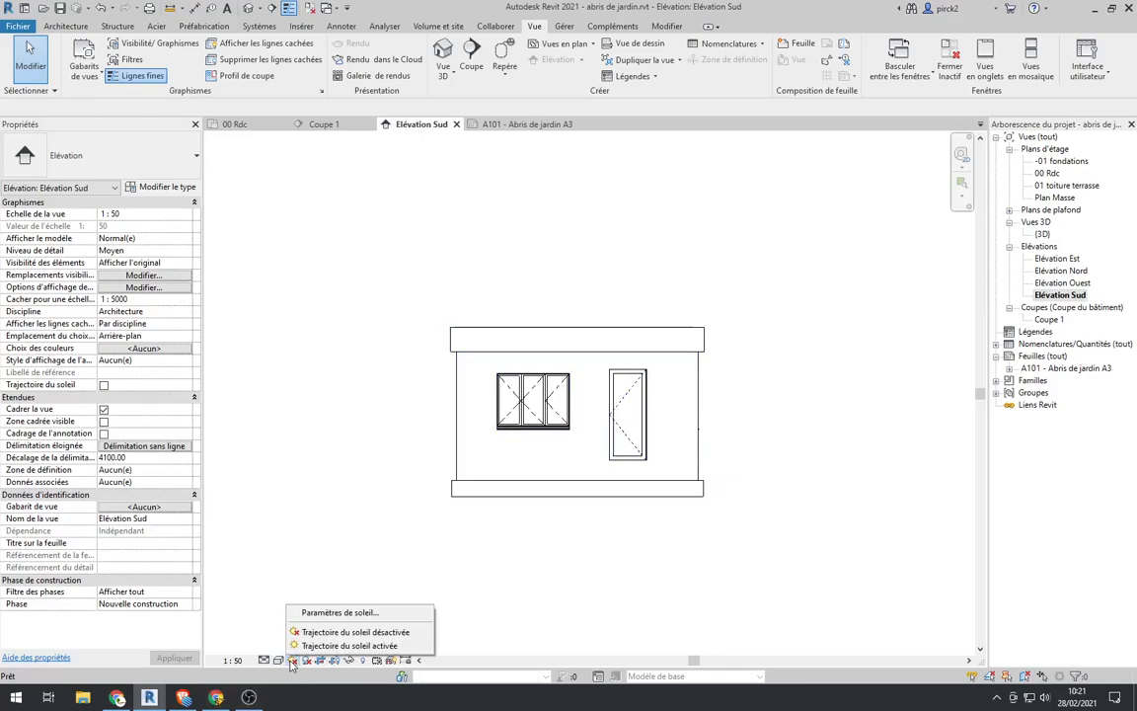
{"action": "left_click", "coordinate": [333, 613]}
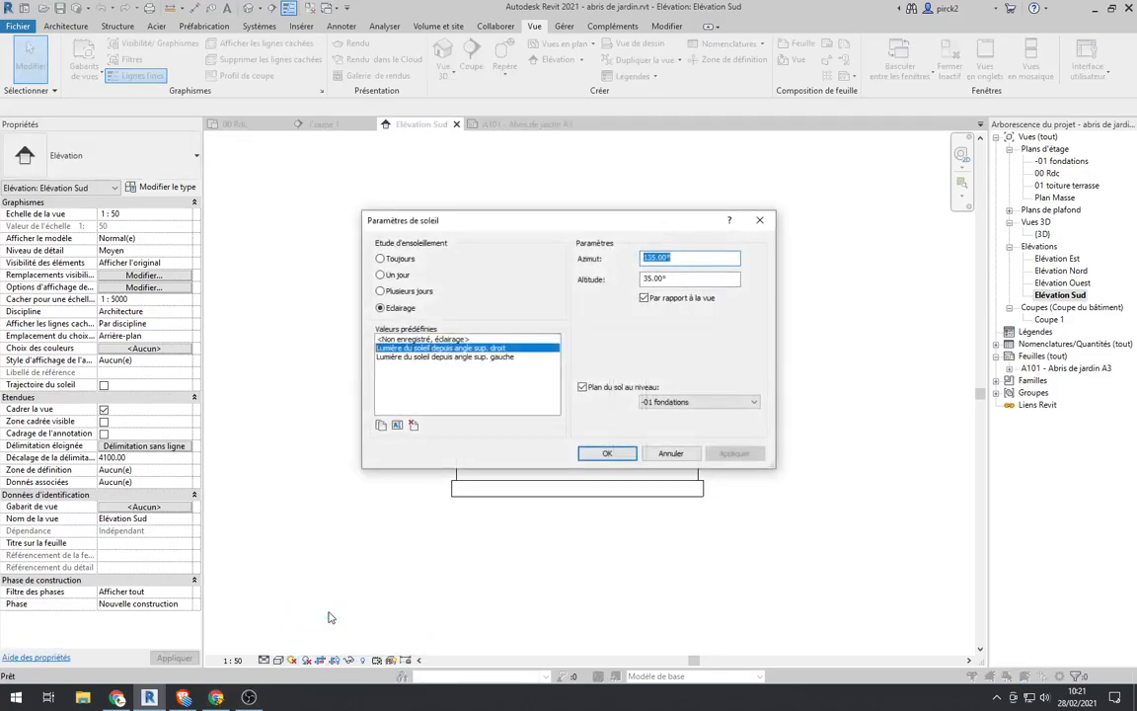
{"action": "left_click", "coordinate": [440, 357]}
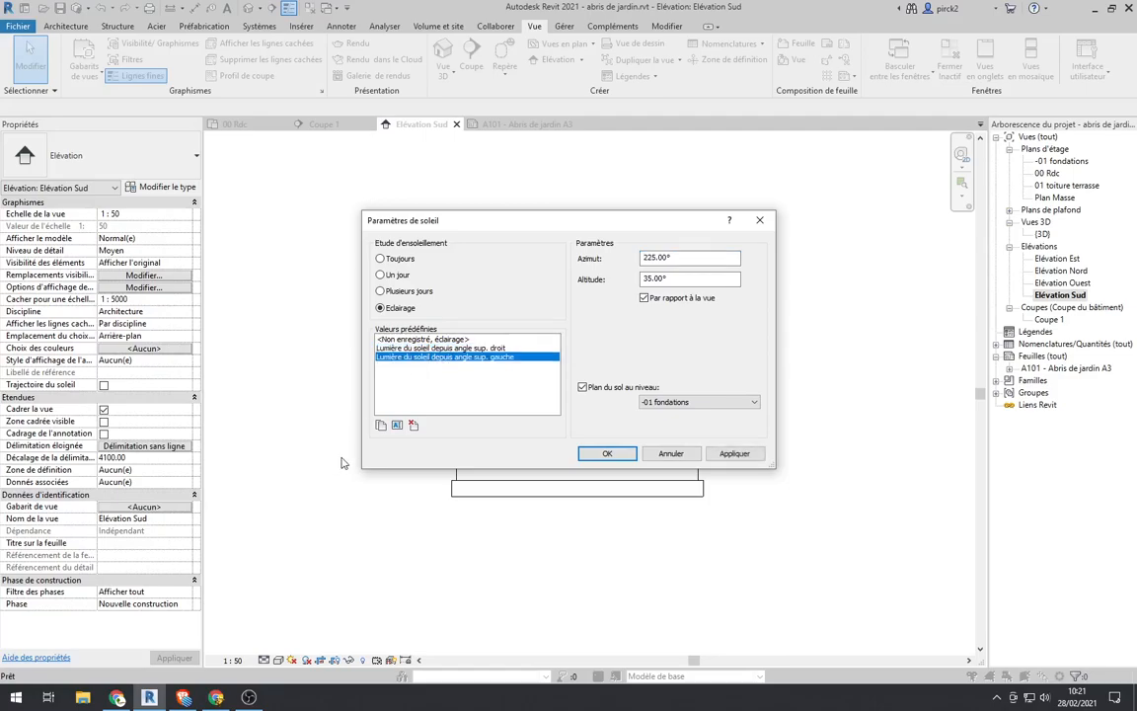
{"action": "left_click", "coordinate": [731, 454]}
{"action": "left_click", "coordinate": [607, 453]}
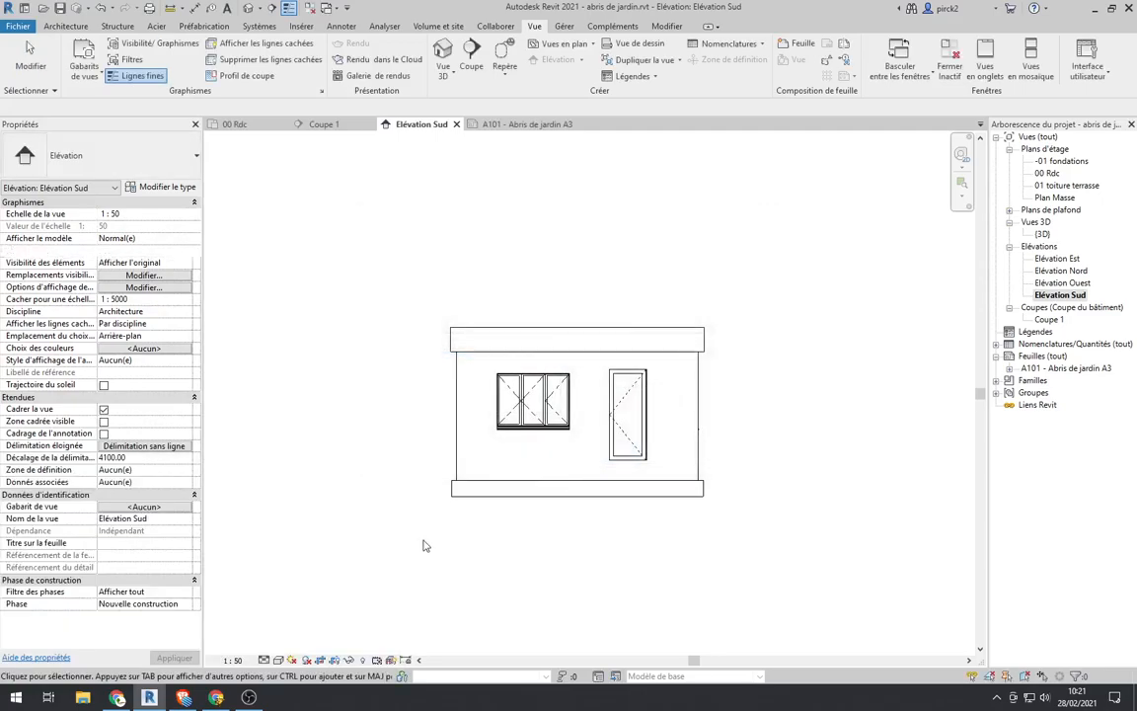
Step: Activate the sun path while keeping the current sun settings, and turn on shadows in the elevation
{"action": "left_click", "coordinate": [293, 659]}
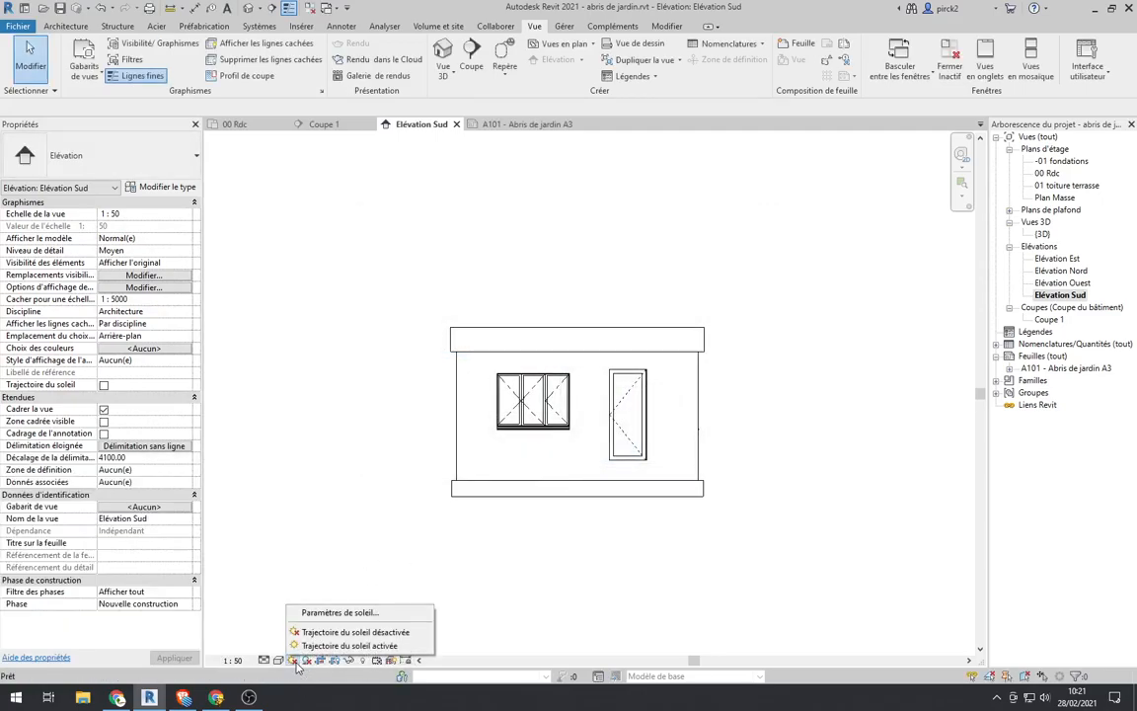
{"action": "left_click", "coordinate": [345, 645]}
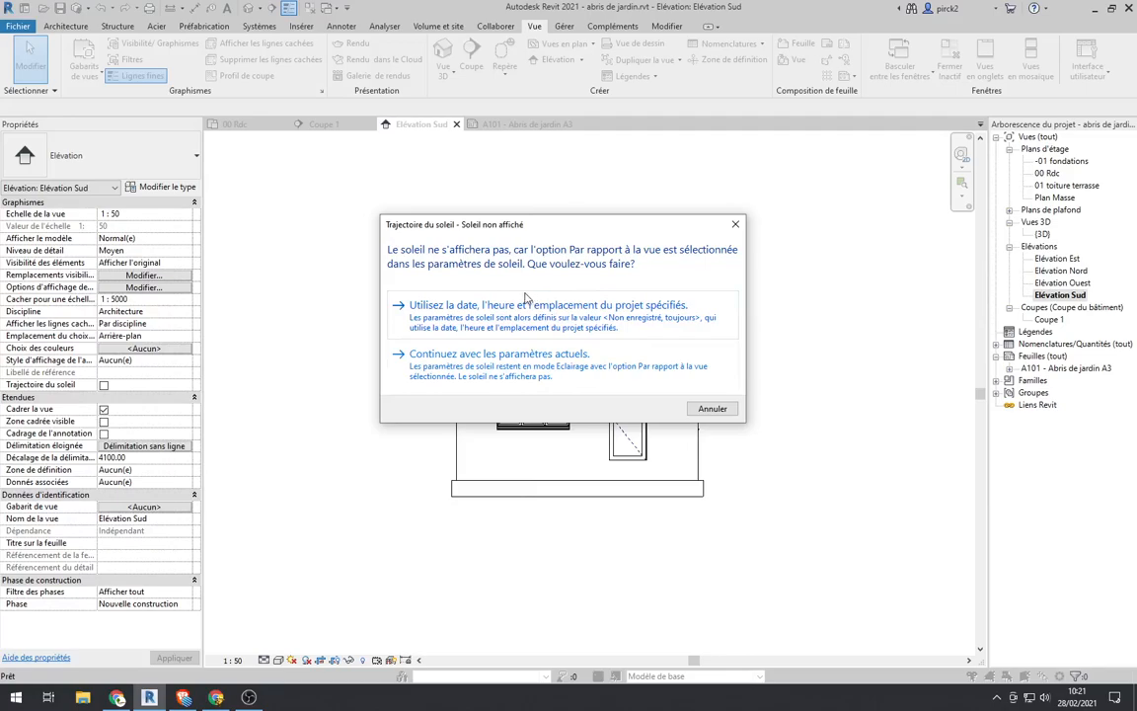
{"action": "left_click", "coordinate": [441, 354]}
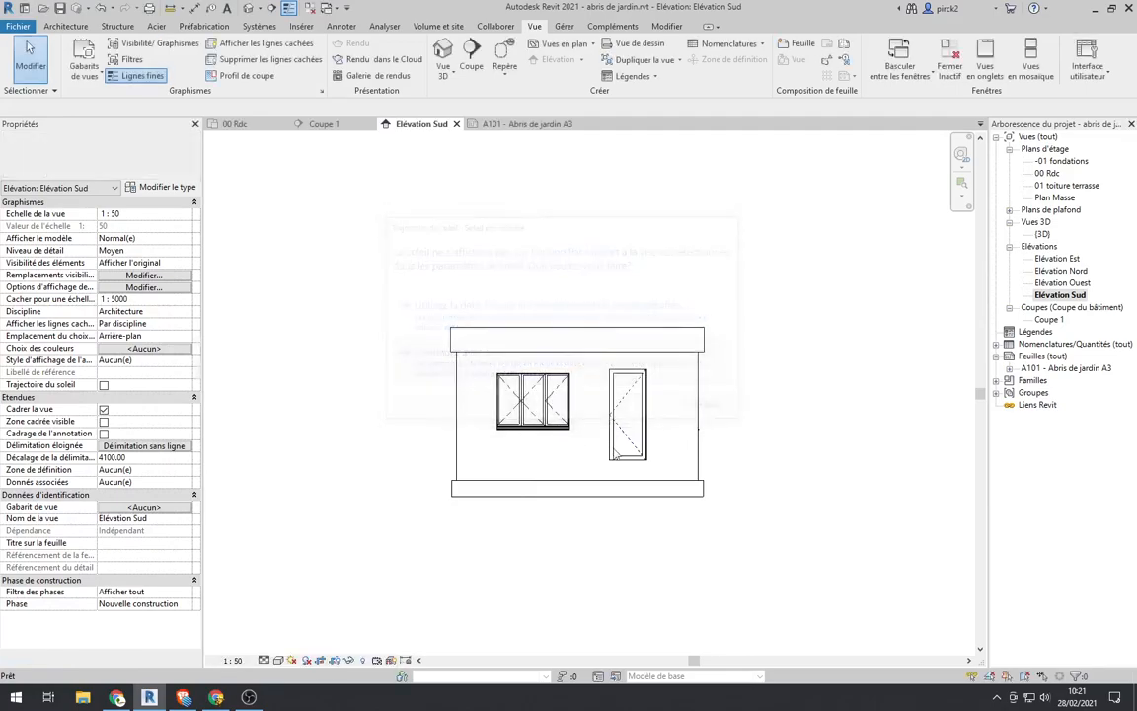
{"action": "left_click", "coordinate": [306, 661]}
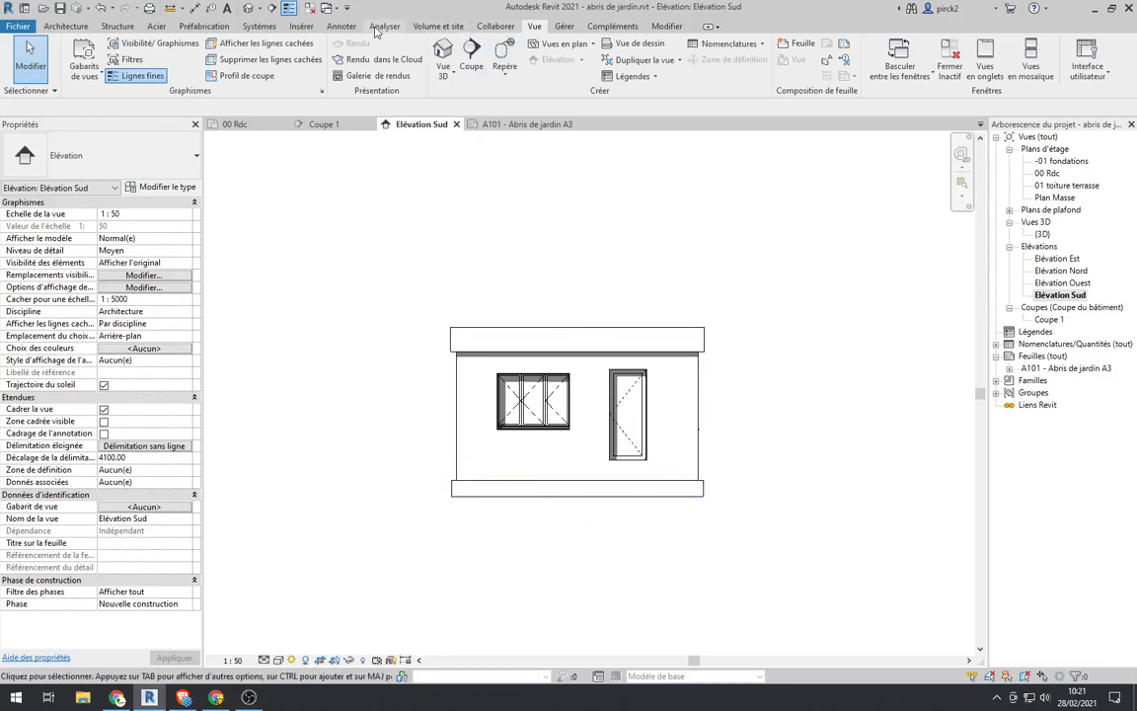
Step: Sketch a rectangular filled-region boundary about 1020 by 180 across the shed's base, extending past both sides as the ground
{"action": "left_click", "coordinate": [338, 26]}
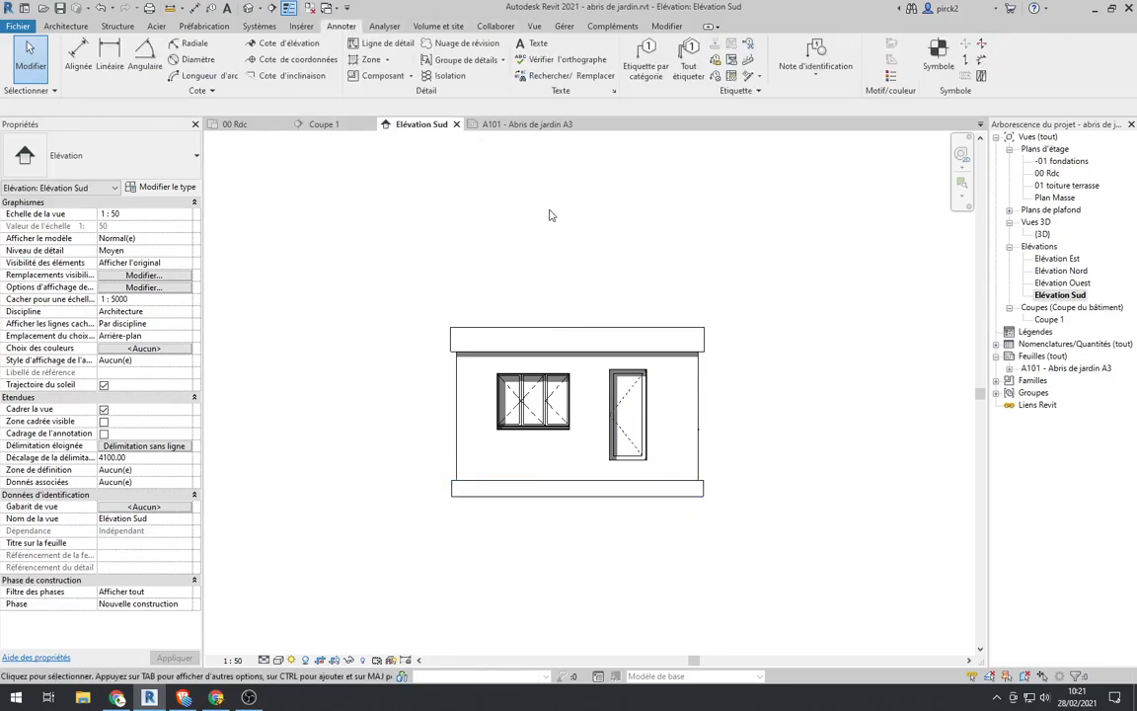
{"action": "left_click", "coordinate": [369, 60]}
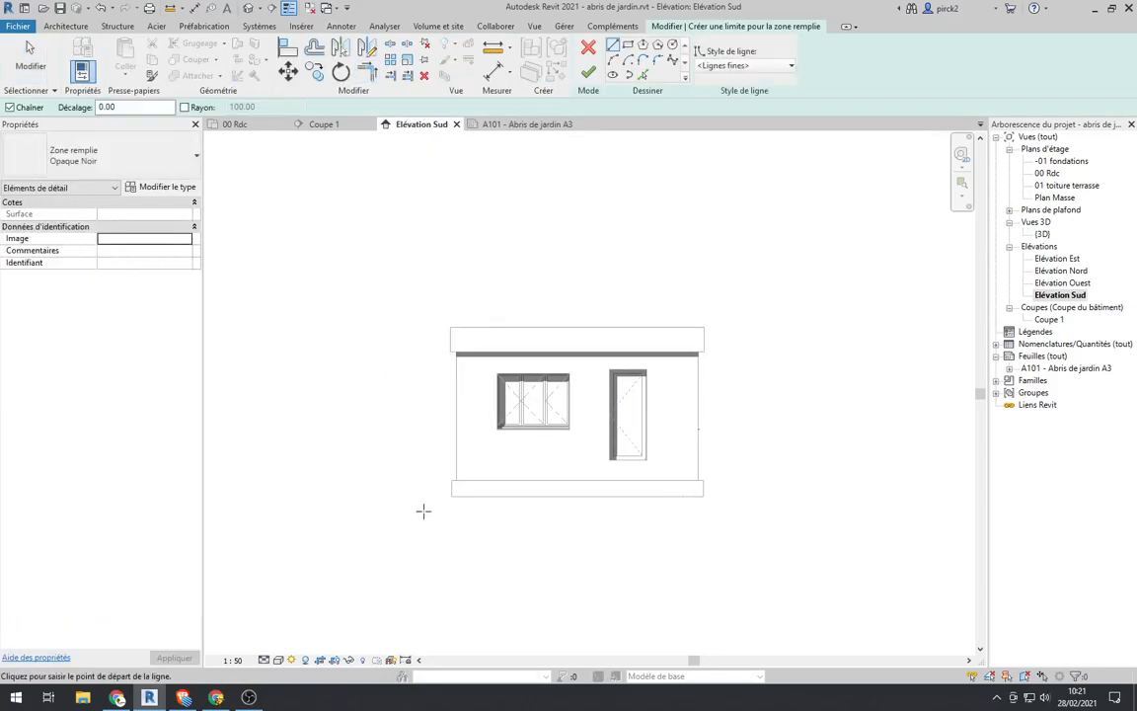
{"action": "scroll", "coordinate": [471, 483], "scroll_direction": "up", "scroll_amount": 2}
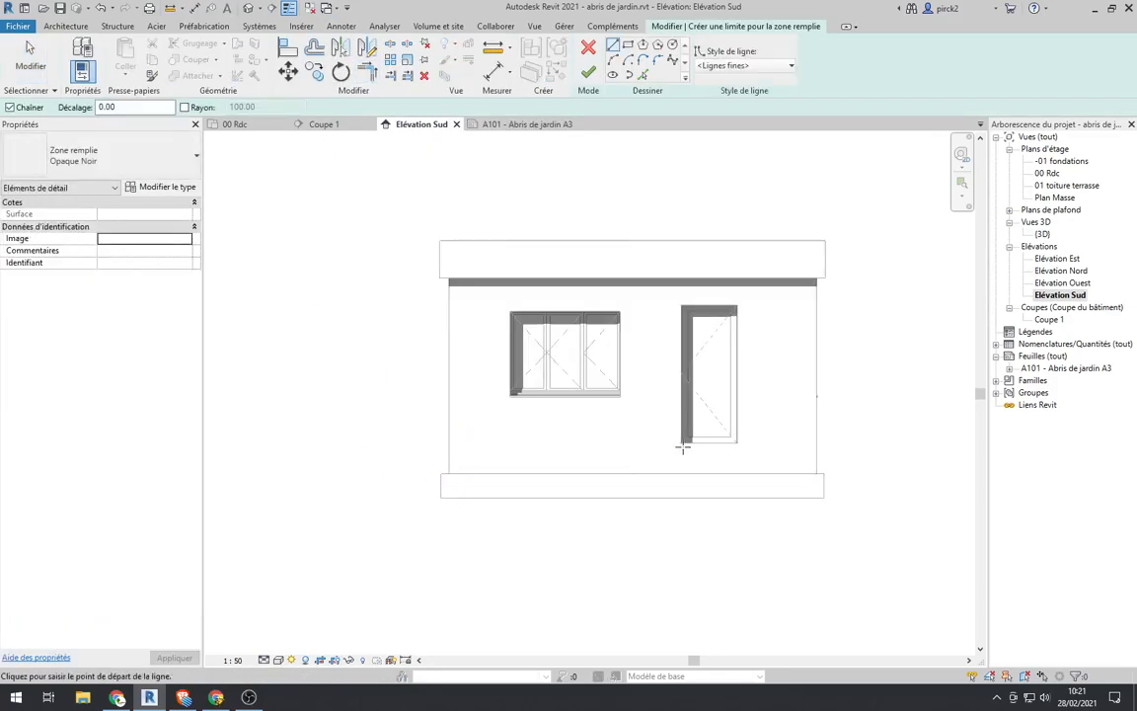
{"action": "scroll", "coordinate": [680, 454], "scroll_direction": "up", "scroll_amount": 2}
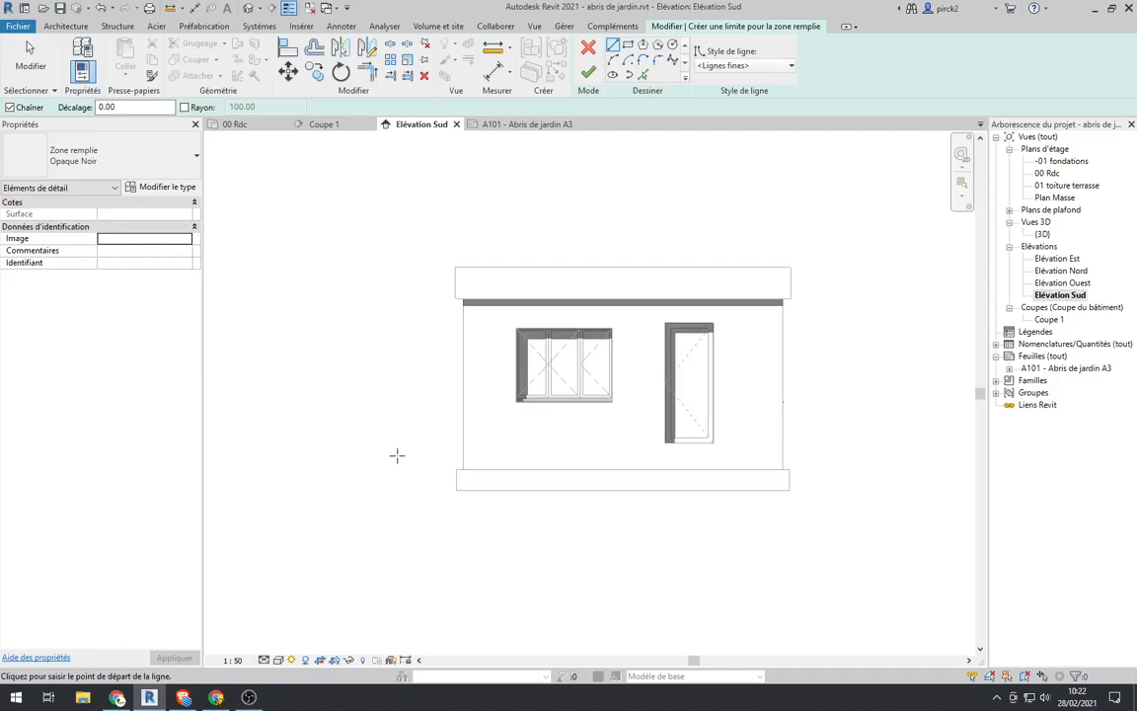
{"action": "left_click", "coordinate": [356, 447]}
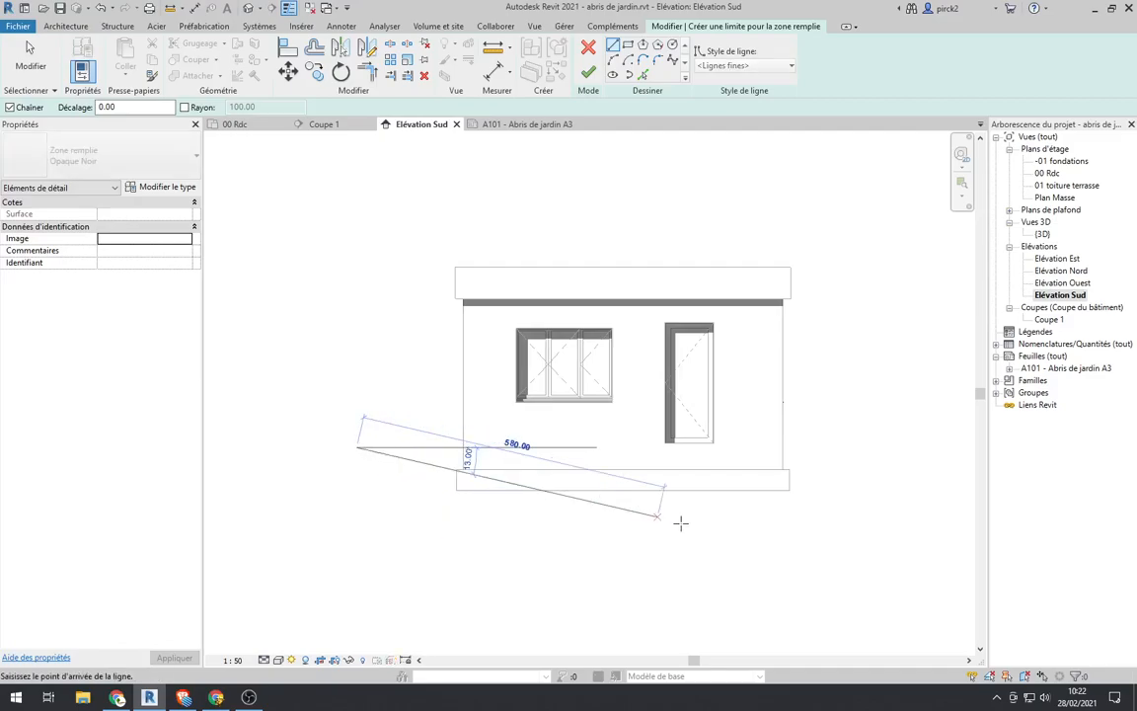
{"action": "left_click", "coordinate": [967, 447]}
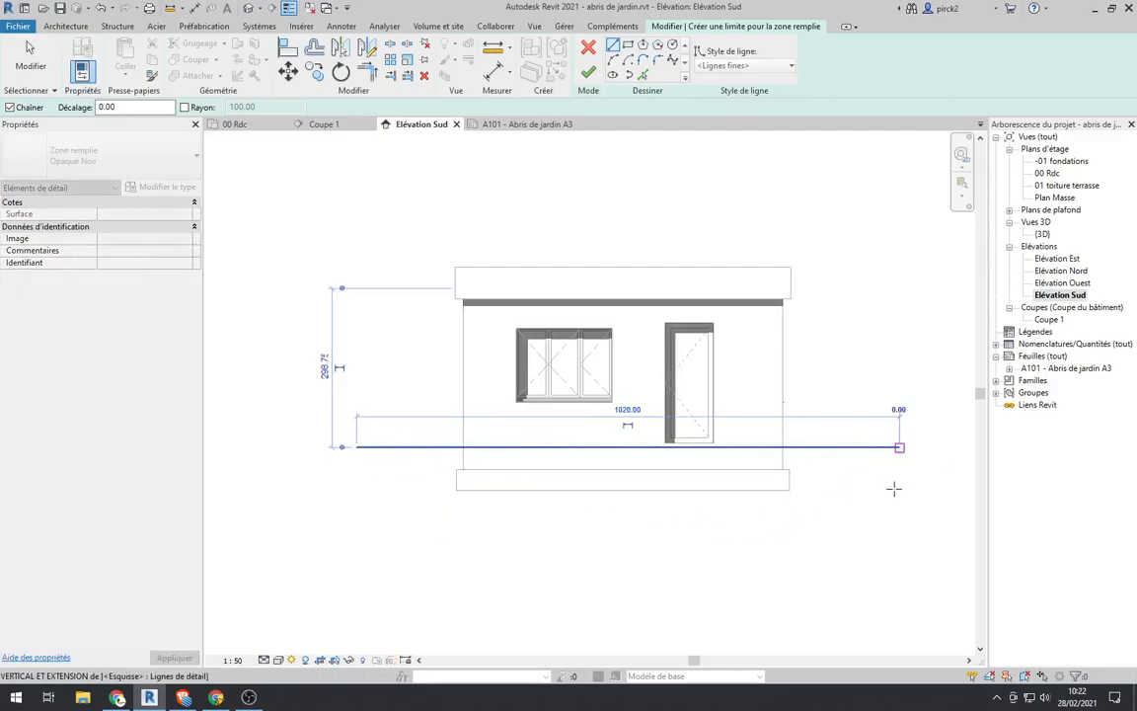
{"action": "left_click", "coordinate": [899, 542]}
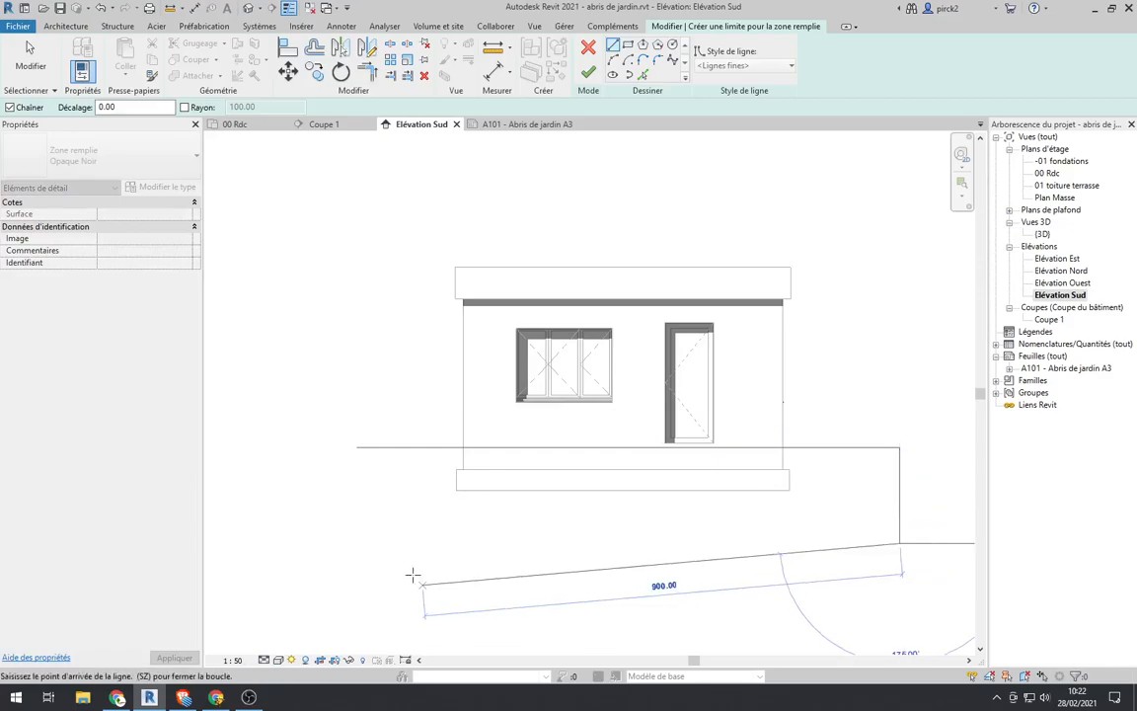
{"action": "left_click", "coordinate": [356, 542]}
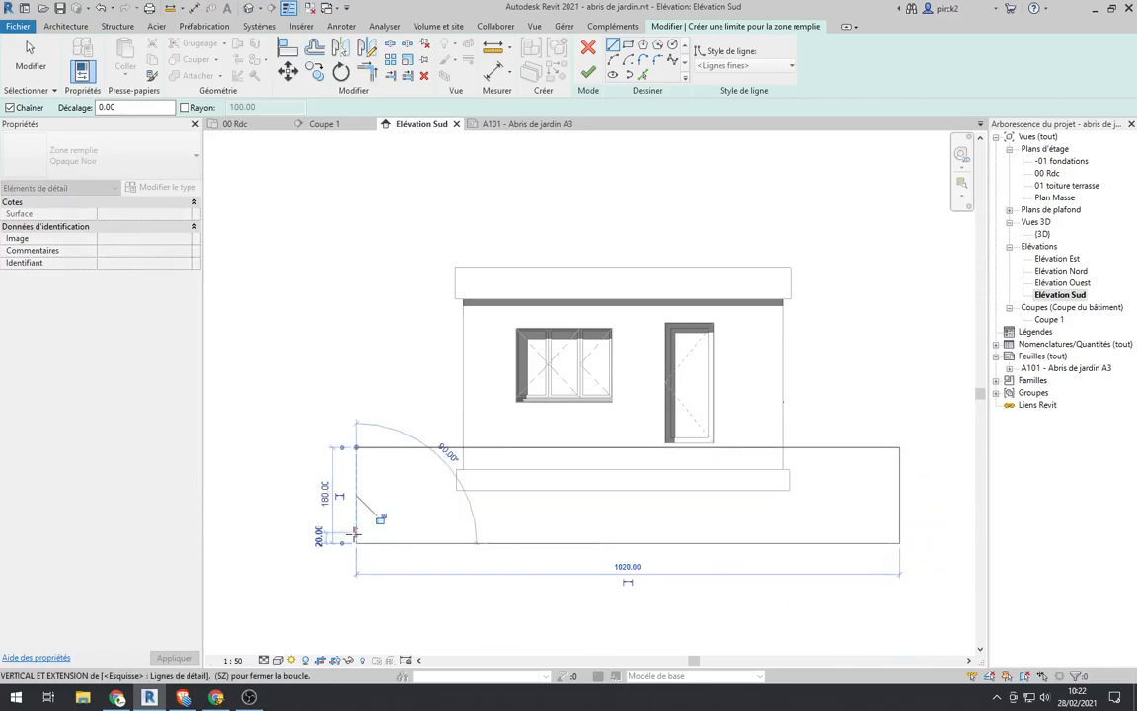
{"action": "left_click", "coordinate": [357, 447]}
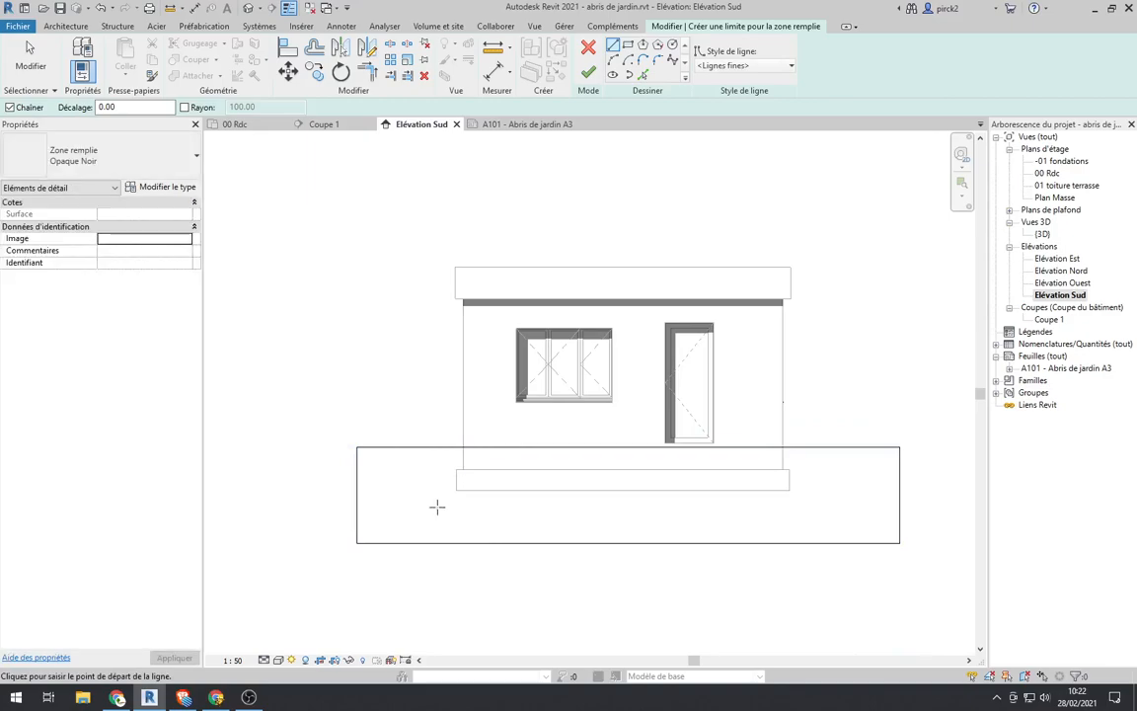
{"action": "key", "text": "Escape"}
Step: Set the boundary's top line 5 below the bottom of the door and finish the Opaque Noir filled region
{"action": "left_click", "coordinate": [399, 448]}
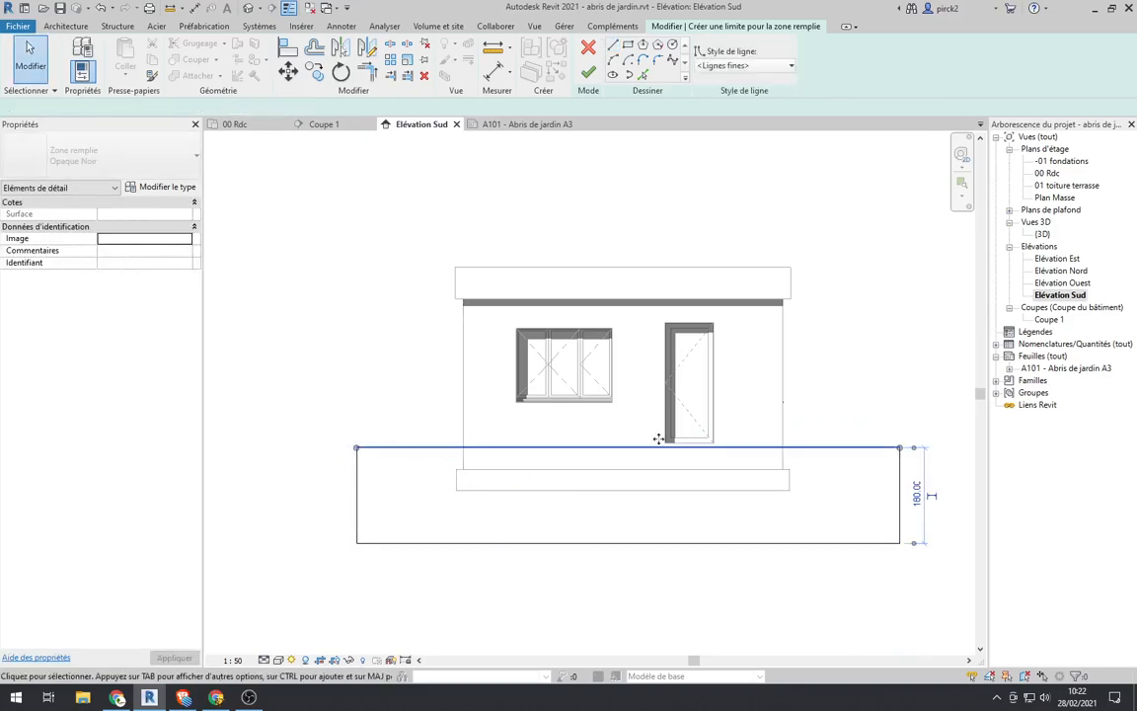
{"action": "scroll", "coordinate": [706, 456], "scroll_direction": "up", "scroll_amount": 3}
{"action": "scroll", "coordinate": [712, 457], "scroll_direction": "down", "scroll_amount": 3}
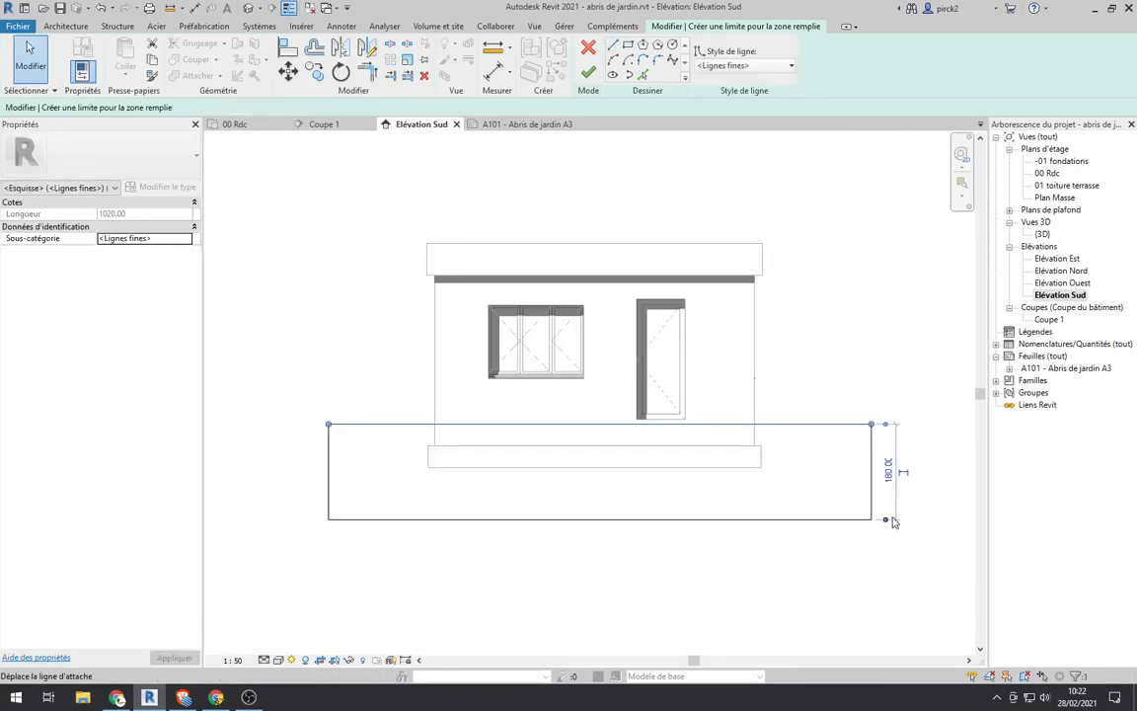
{"action": "mouse_move", "coordinate": [885, 523]}
{"action": "left_mouse_down"}
{"action": "mouse_move", "coordinate": [711, 427]}
{"action": "mouse_move", "coordinate": [754, 419]}
{"action": "left_mouse_up"}
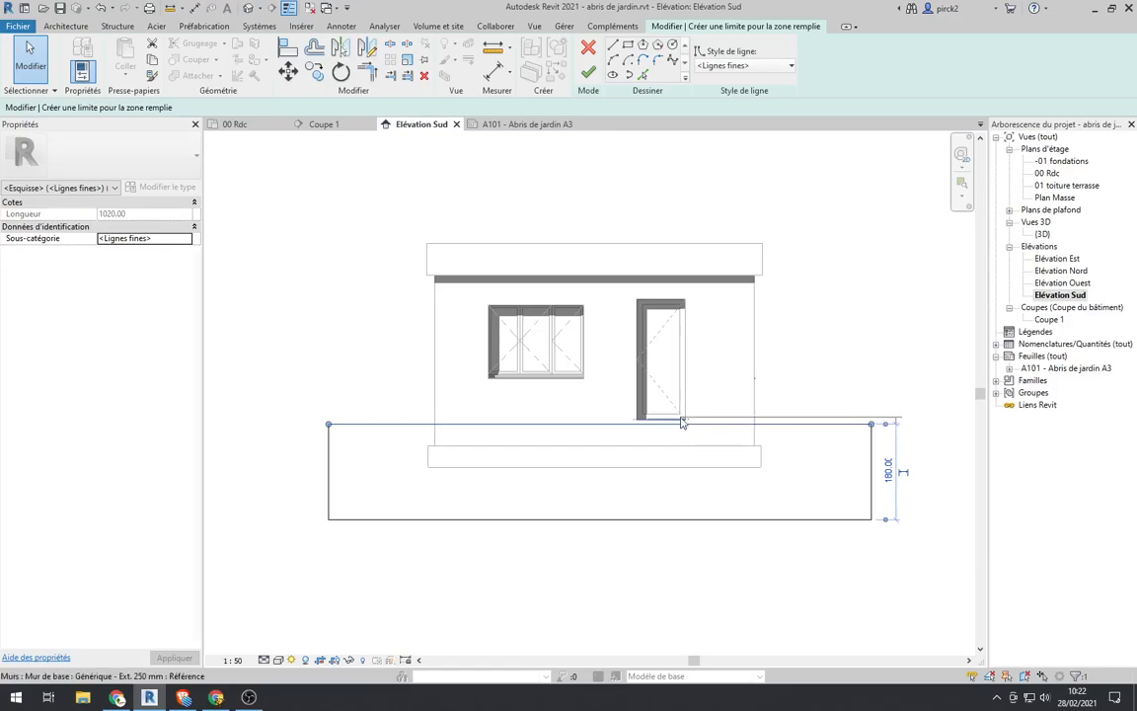
{"action": "scroll", "coordinate": [890, 426], "scroll_direction": "up", "scroll_amount": 5}
{"action": "left_click", "coordinate": [907, 402]}
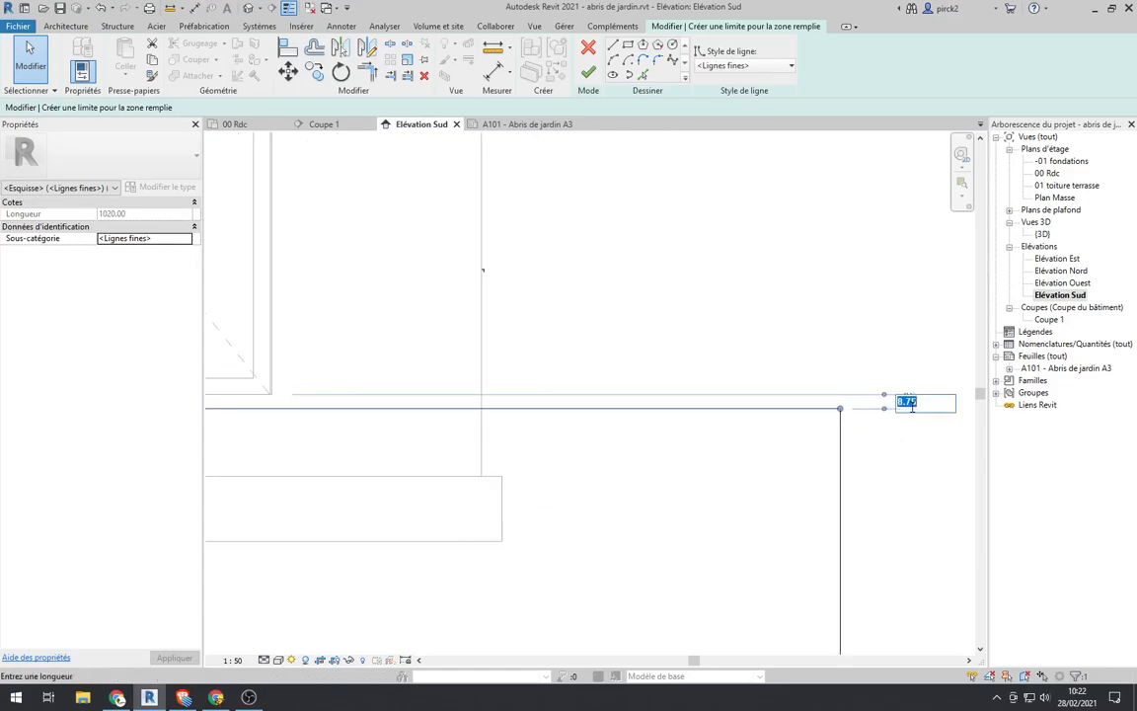
{"action": "type", "text": "0"}
{"action": "key", "text": "Return"}
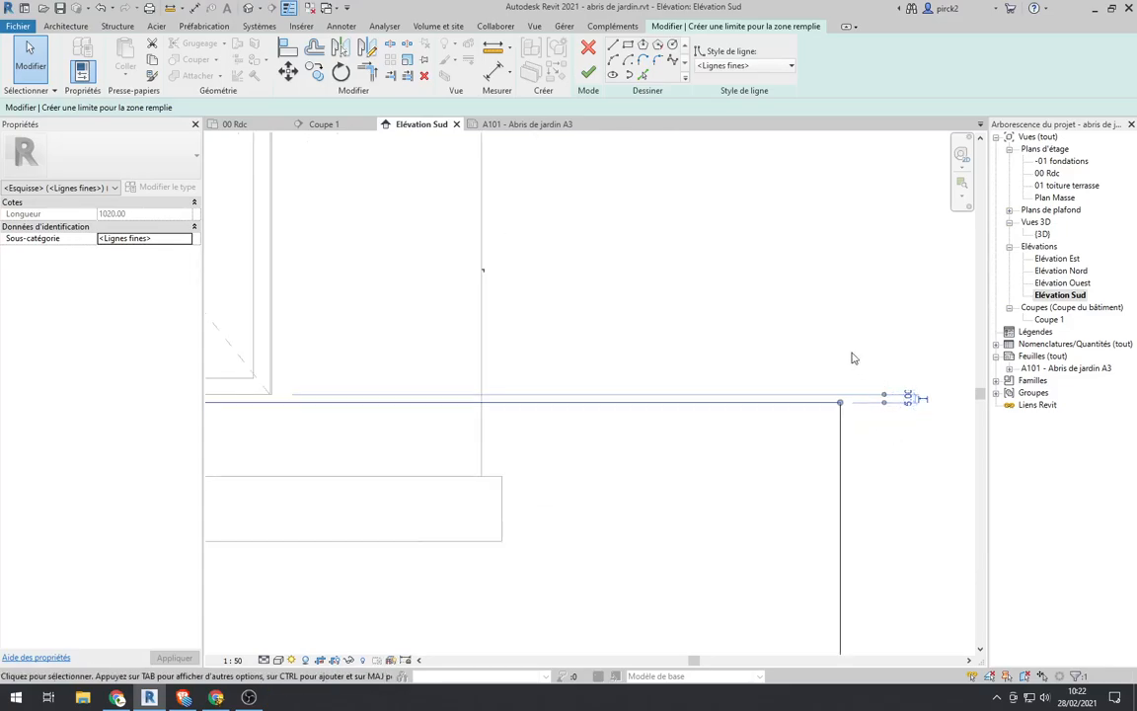
{"action": "scroll", "coordinate": [744, 352], "scroll_direction": "down", "scroll_amount": 5}
{"action": "left_click", "coordinate": [773, 505]}
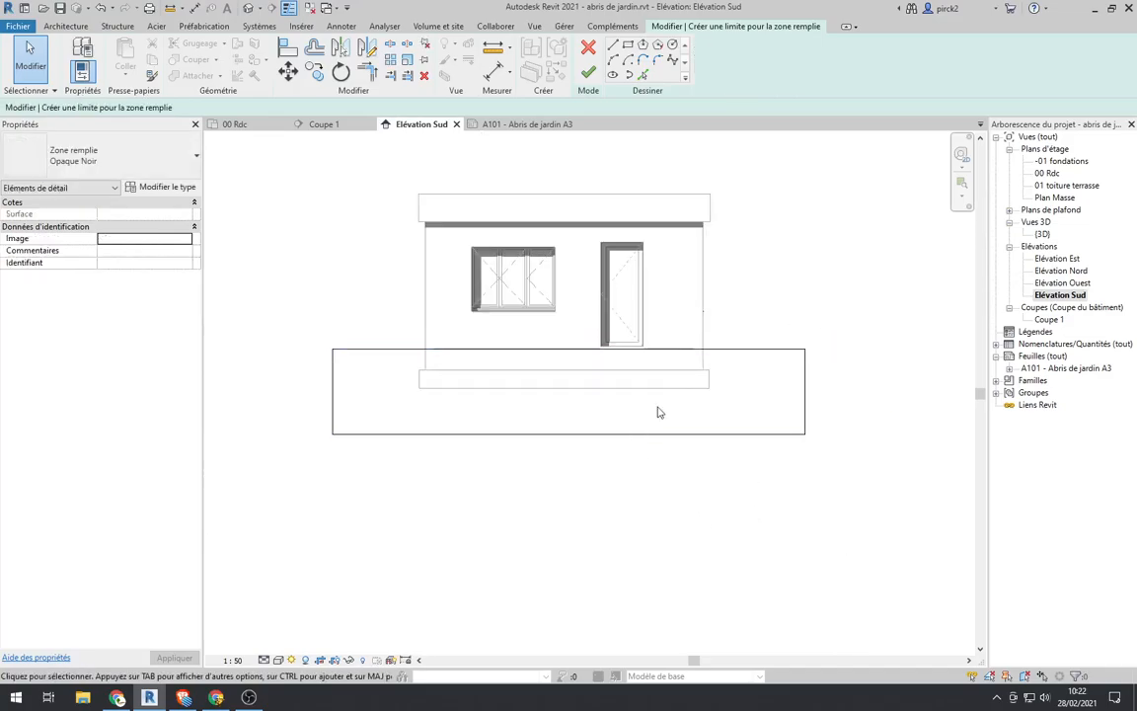
{"action": "left_click", "coordinate": [589, 72]}
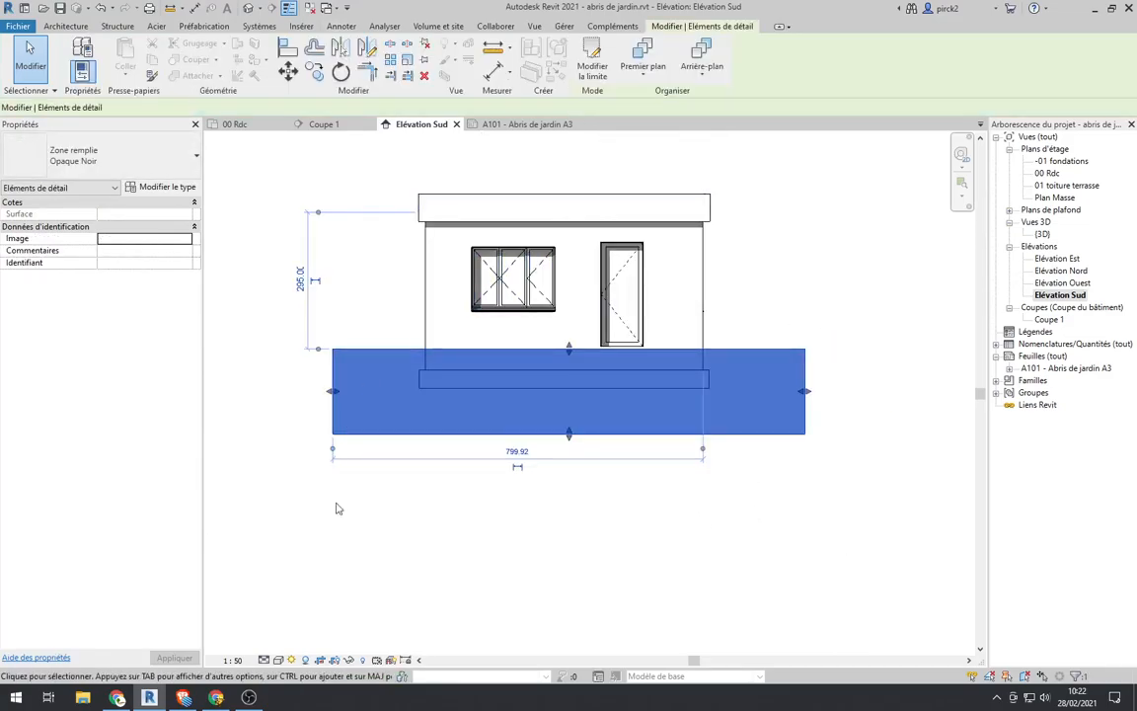
Step: Duplicate the ground filled region's Opaque Noir type as a new type named terrain
{"action": "left_click", "coordinate": [424, 552]}
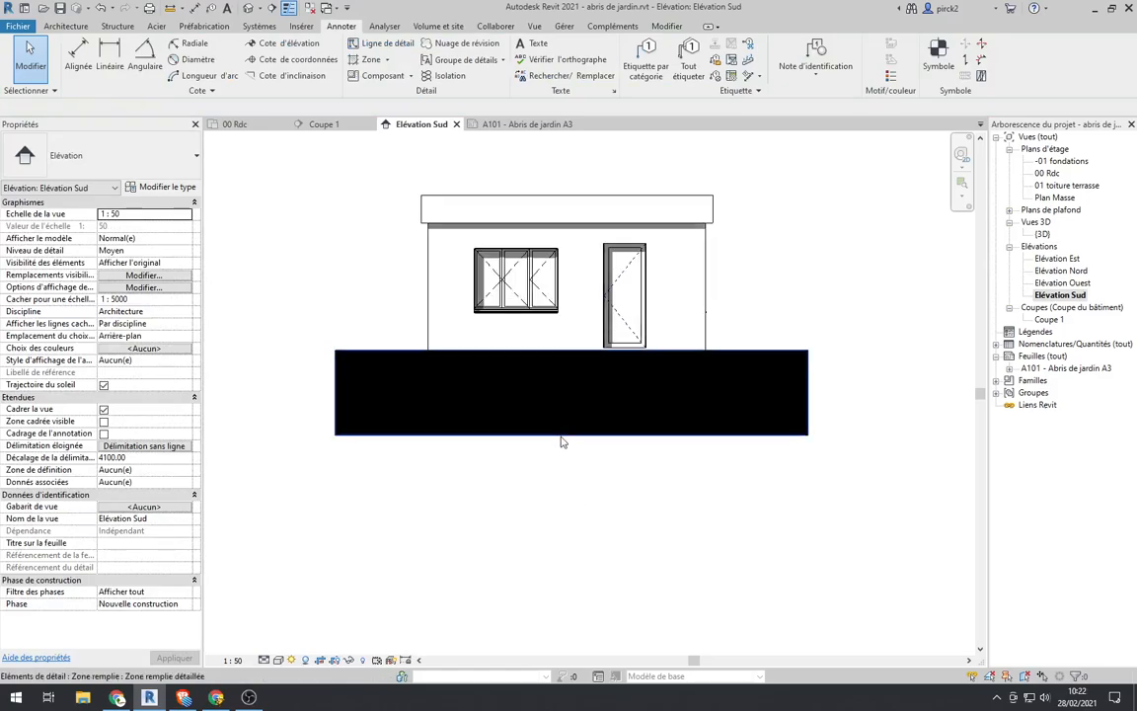
{"action": "left_click", "coordinate": [562, 437]}
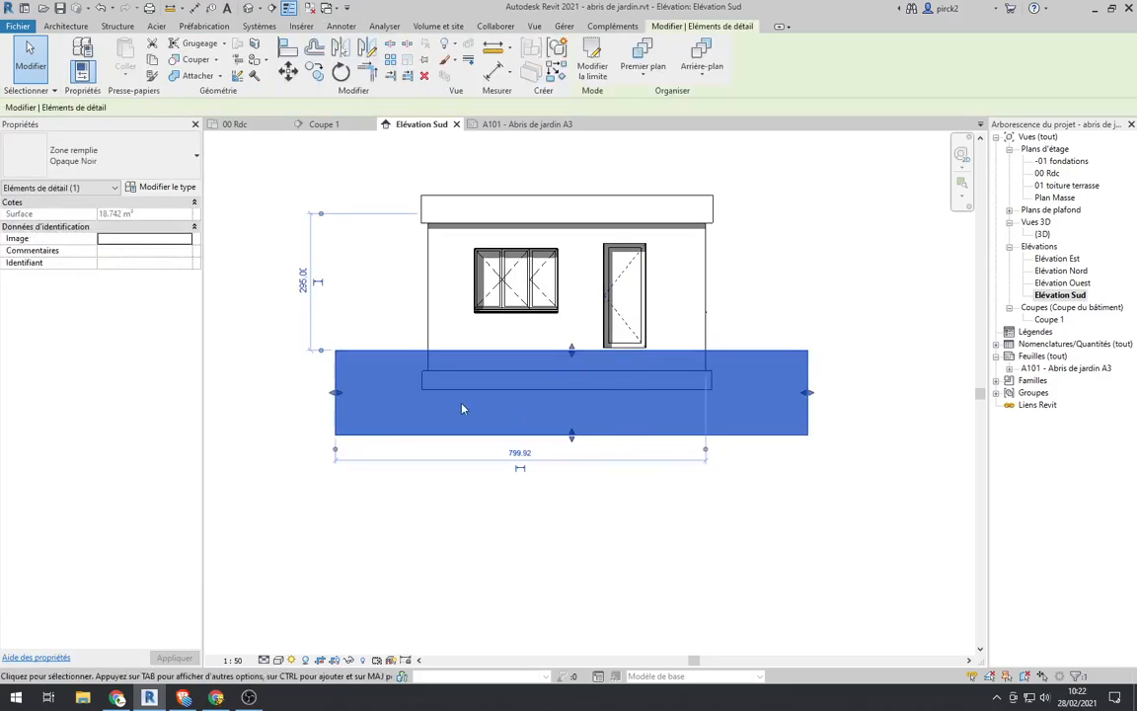
{"action": "left_click", "coordinate": [156, 187]}
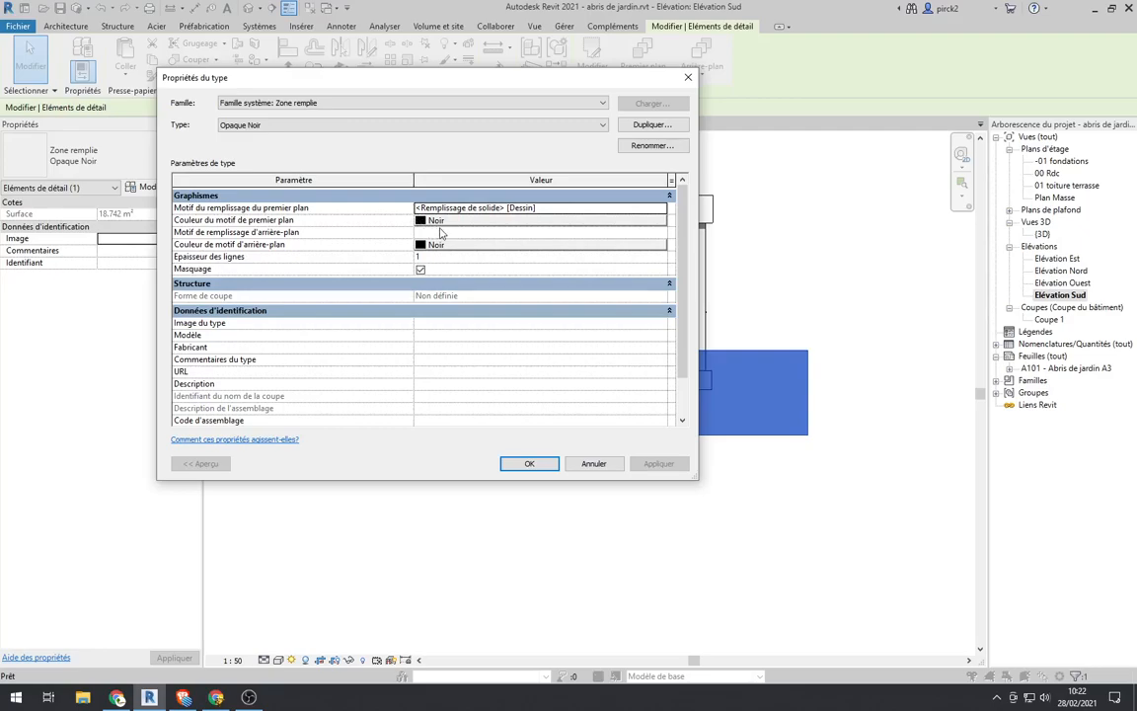
{"action": "left_click", "coordinate": [647, 124]}
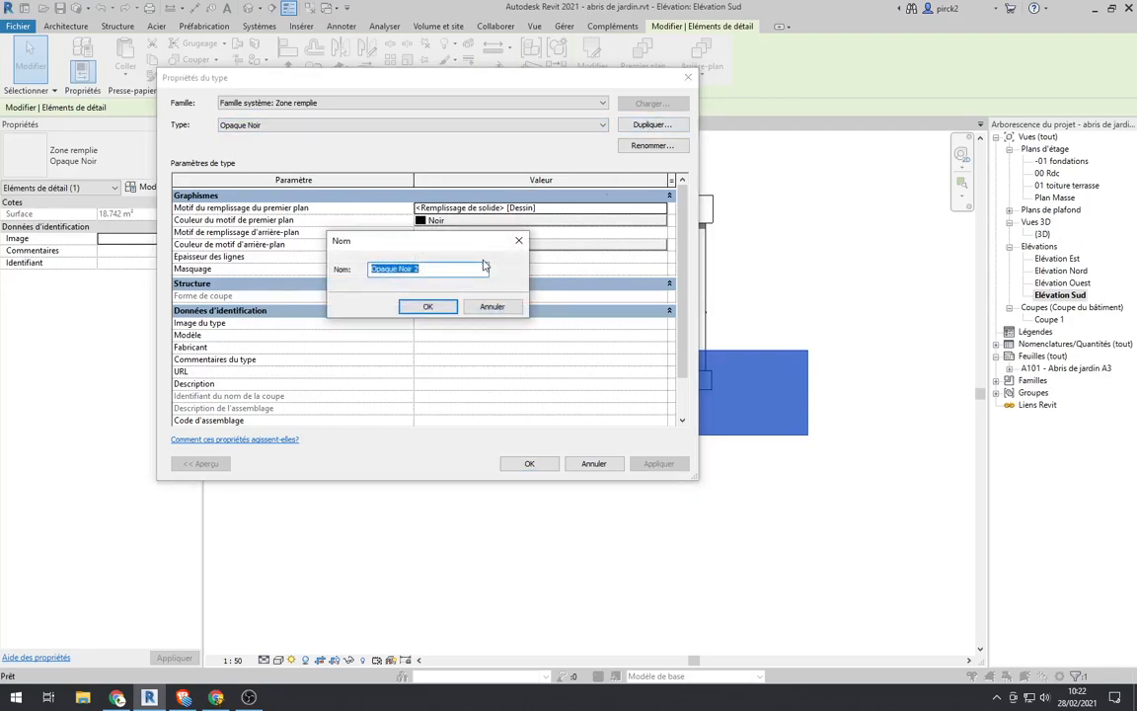
{"action": "type", "text": "terra"}
{"action": "key", "text": "ctrl+a"}
{"action": "left_click", "coordinate": [438, 310]}
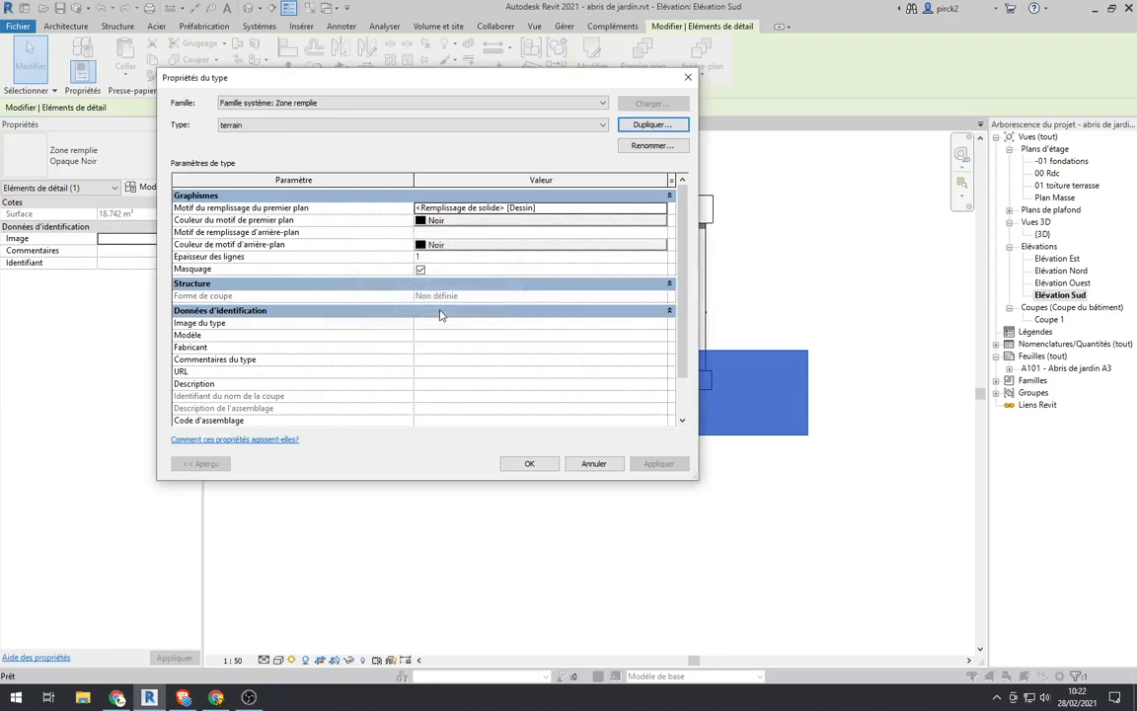
Step: Set the terrain type's foreground pattern colour to brown RVB 128-064-000
{"action": "left_click", "coordinate": [480, 222]}
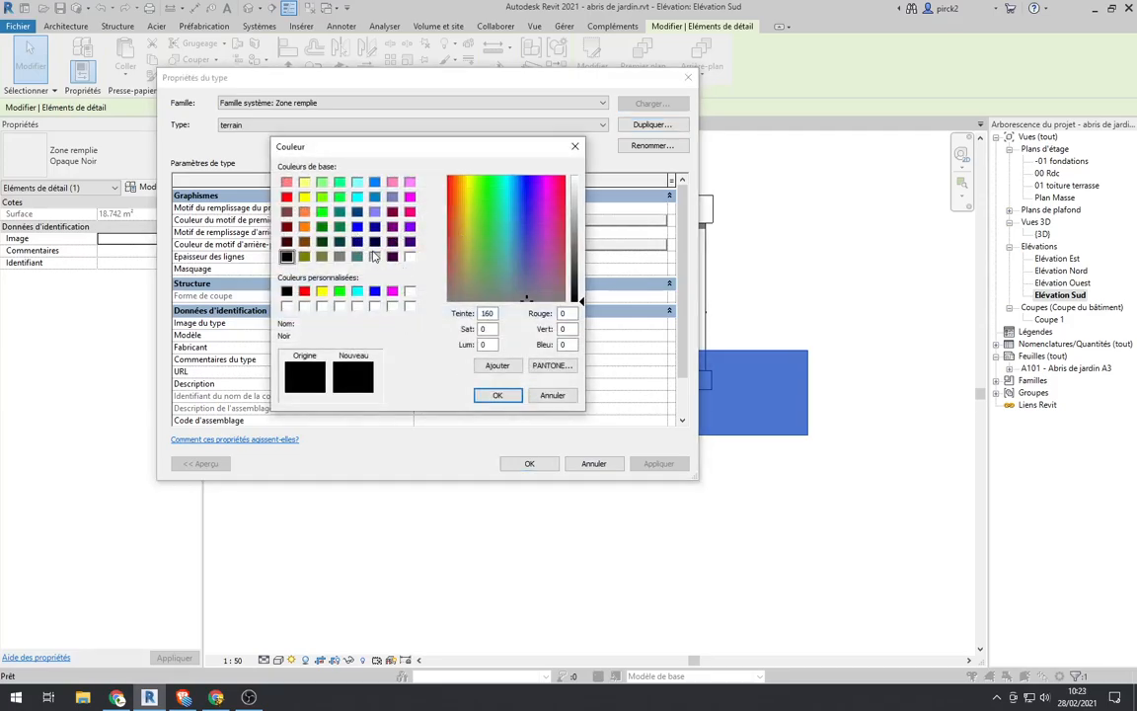
{"action": "left_click", "coordinate": [306, 242]}
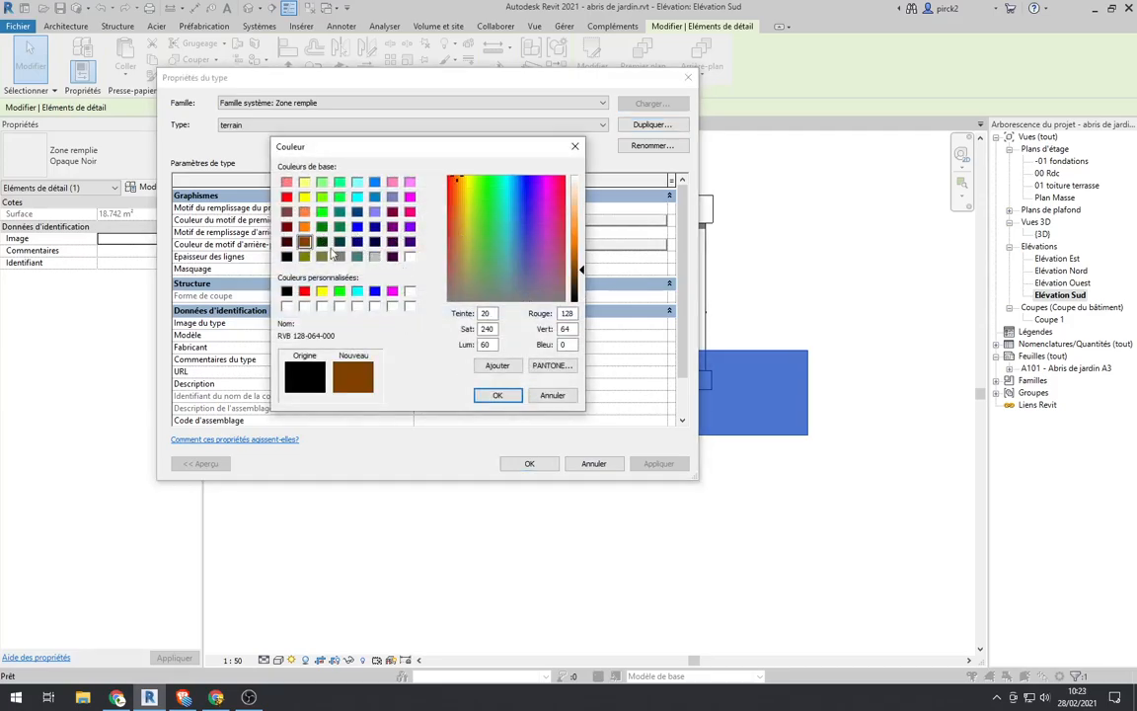
{"action": "left_click", "coordinate": [497, 394]}
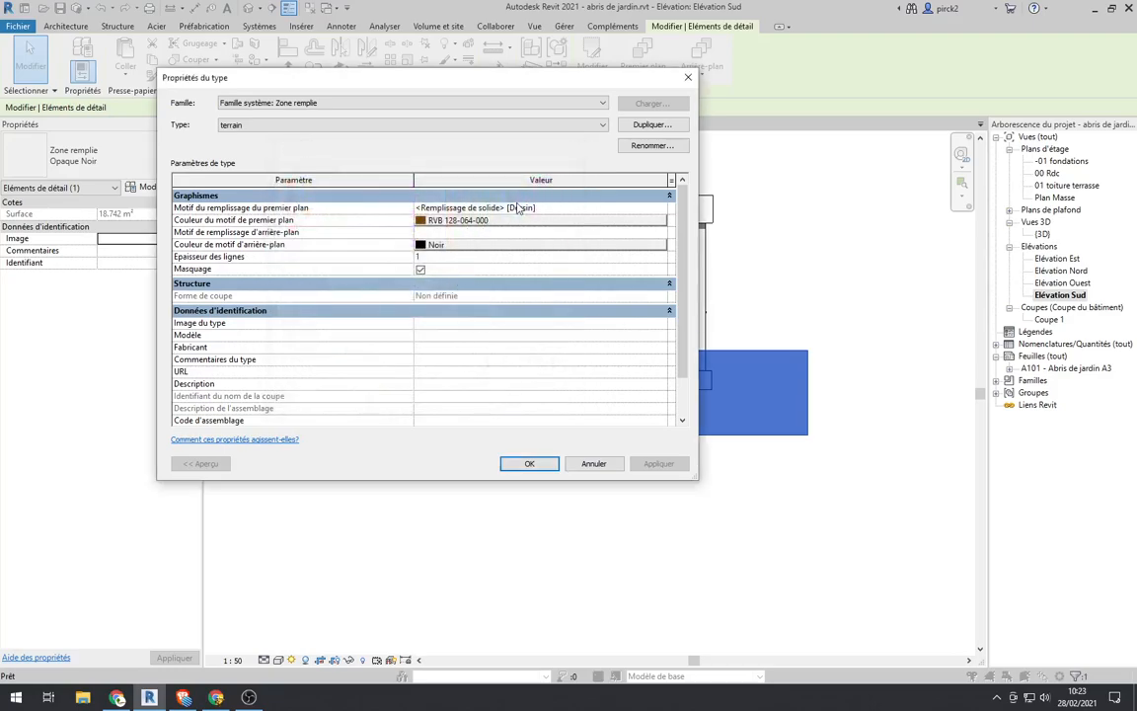
Step: Set the terrain type's foreground fill pattern to the drafting pattern Terre
{"action": "left_click", "coordinate": [662, 209]}
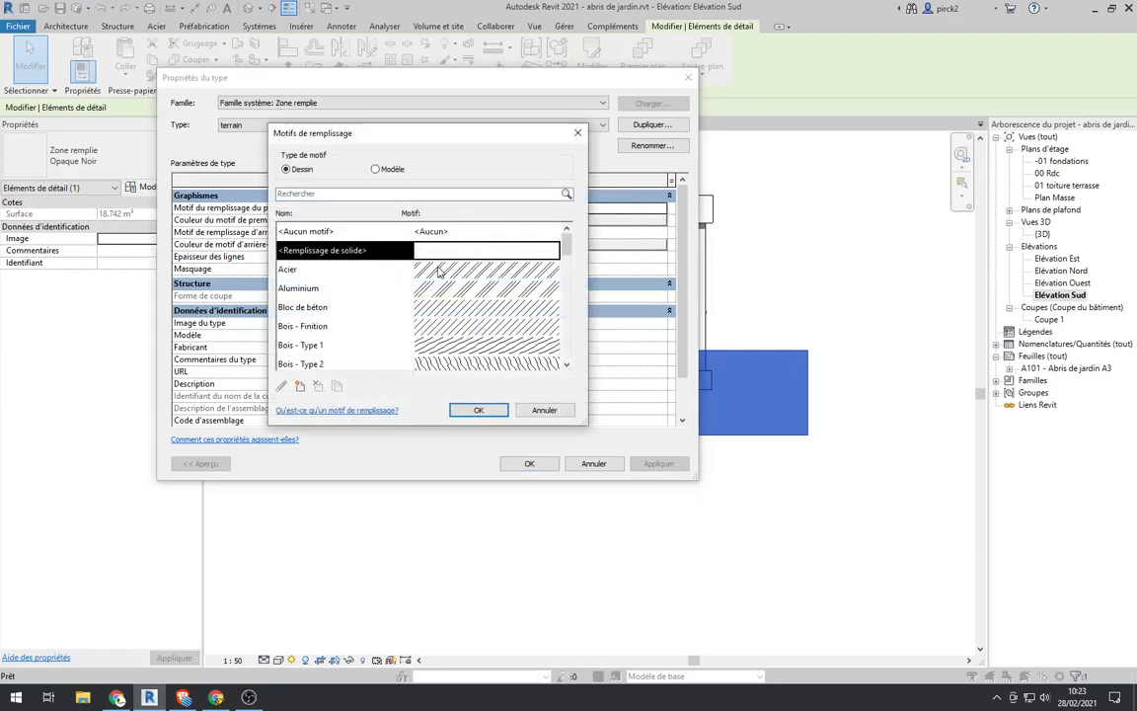
{"action": "scroll", "coordinate": [439, 271], "scroll_direction": "down", "scroll_amount": 1}
{"action": "scroll", "coordinate": [439, 271], "scroll_direction": "down", "scroll_amount": 2}
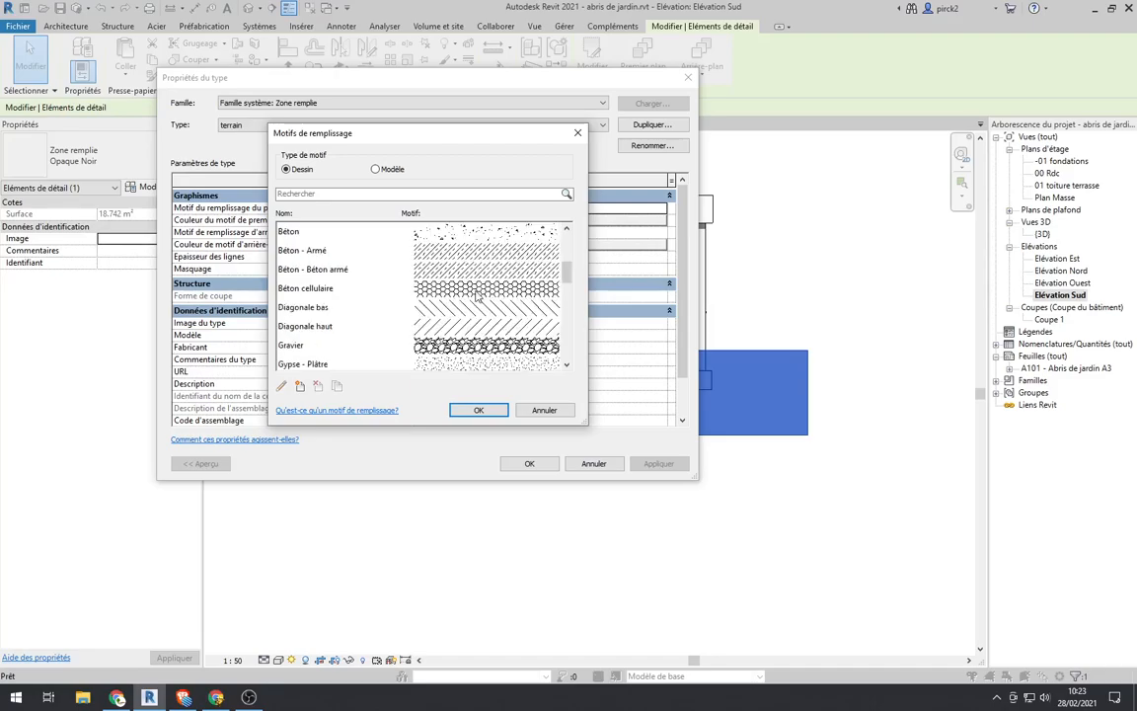
{"action": "scroll", "coordinate": [477, 295], "scroll_direction": "down", "scroll_amount": 5}
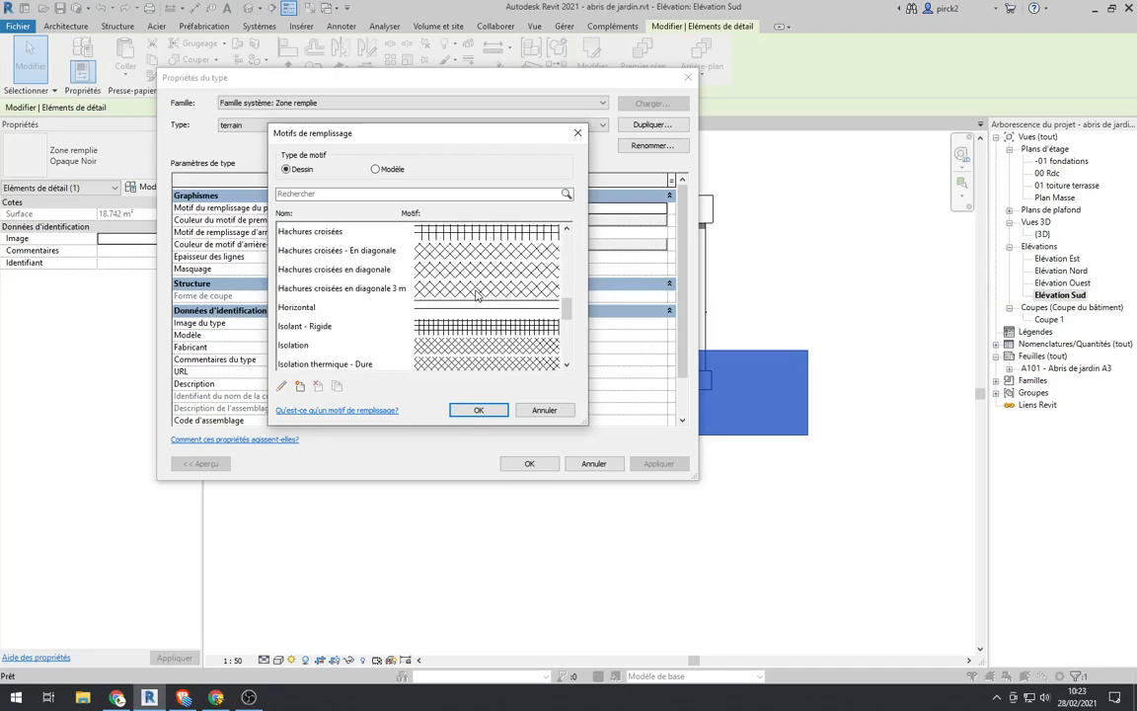
{"action": "scroll", "coordinate": [476, 295], "scroll_direction": "down", "scroll_amount": 4}
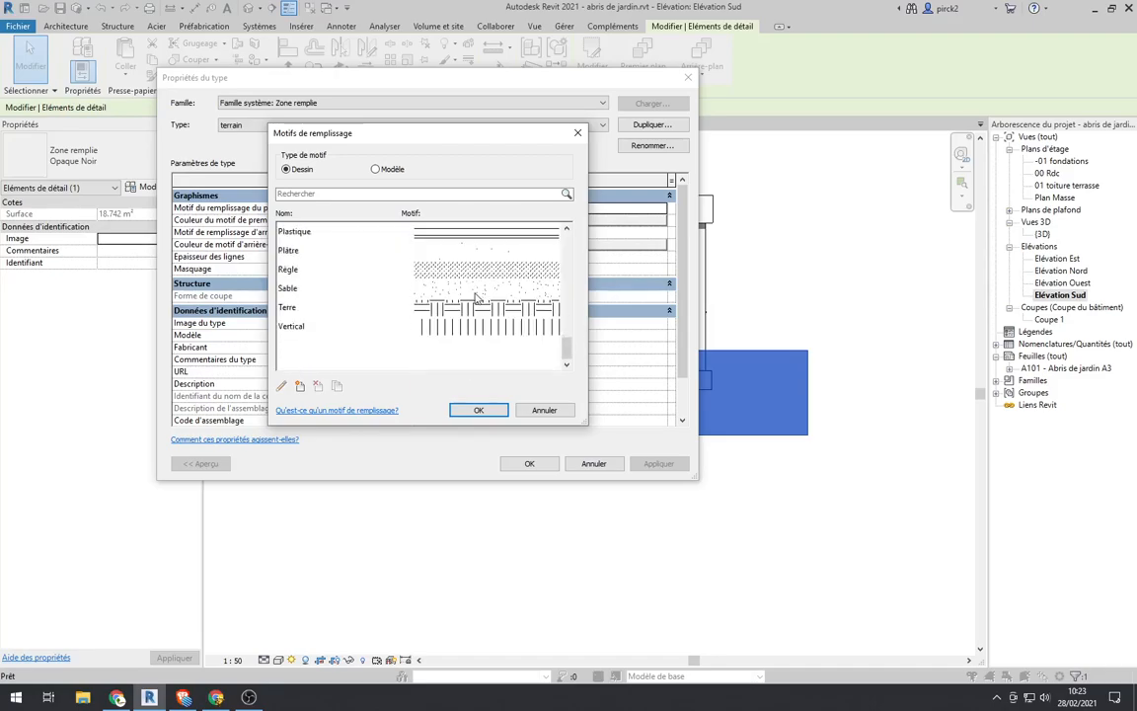
{"action": "left_click", "coordinate": [471, 308]}
{"action": "left_click", "coordinate": [474, 409]}
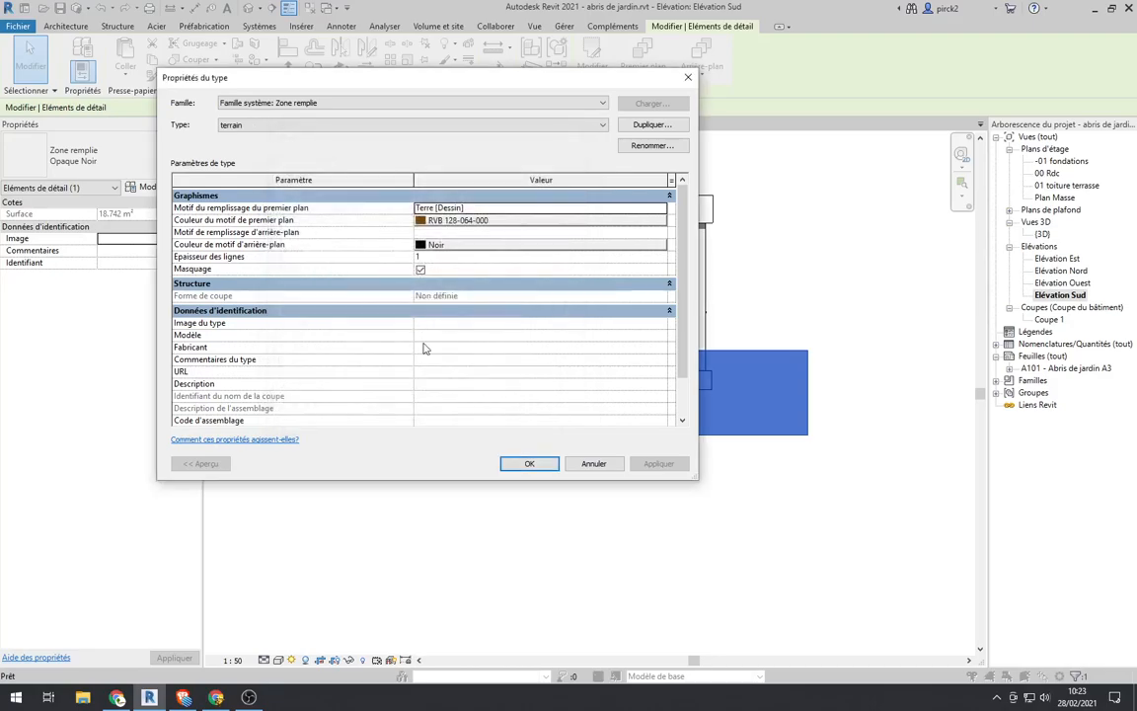
Step: Set the terrain type's background pattern colour to RVB 163-088-033 and apply the type to the ground region
{"action": "left_click", "coordinate": [472, 245]}
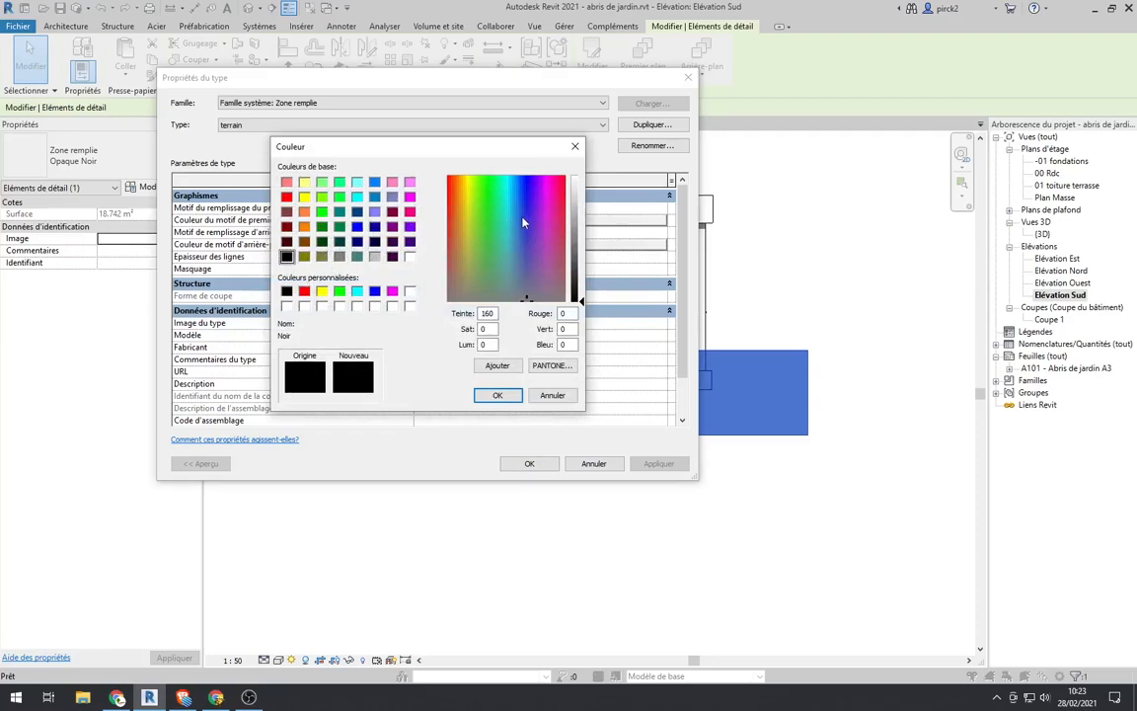
{"action": "left_click", "coordinate": [457, 220]}
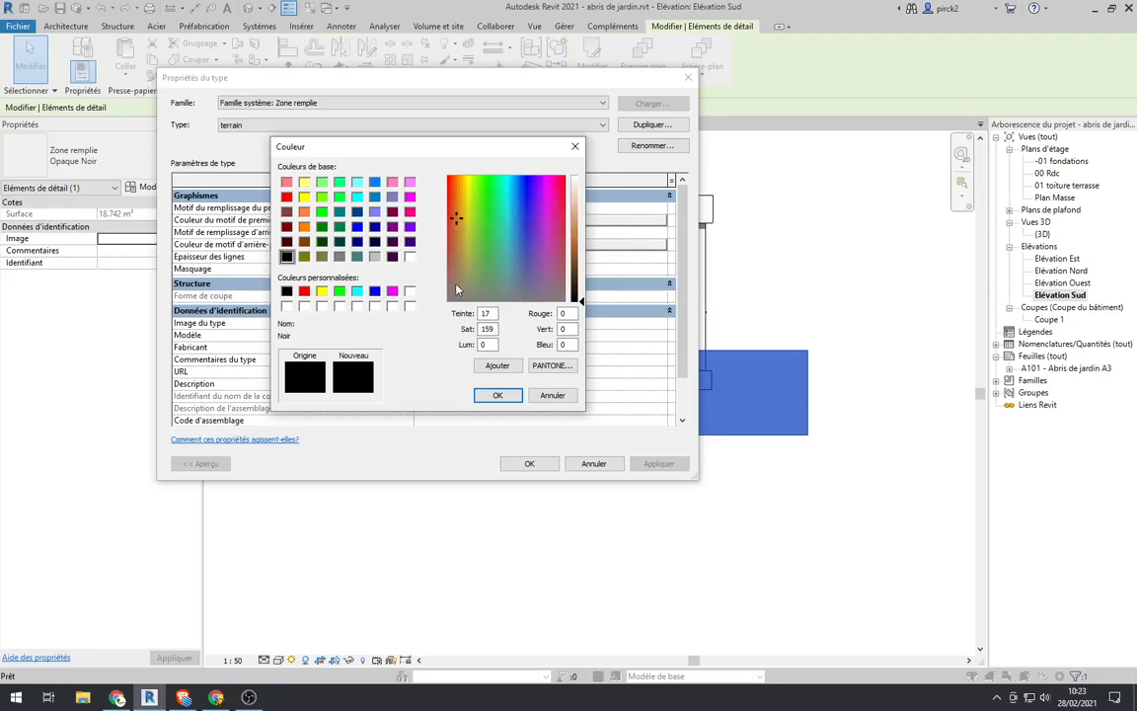
{"action": "left_click_drag", "start_coordinate": [574, 263], "coordinate": [579, 254]}
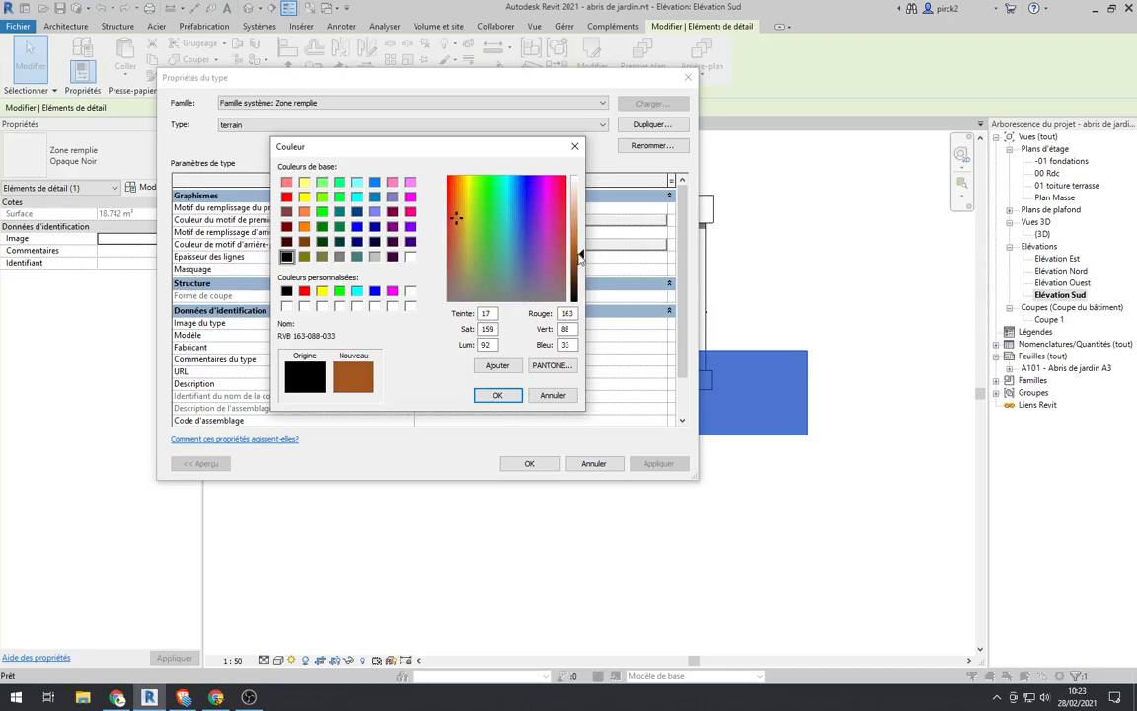
{"action": "left_click", "coordinate": [510, 395]}
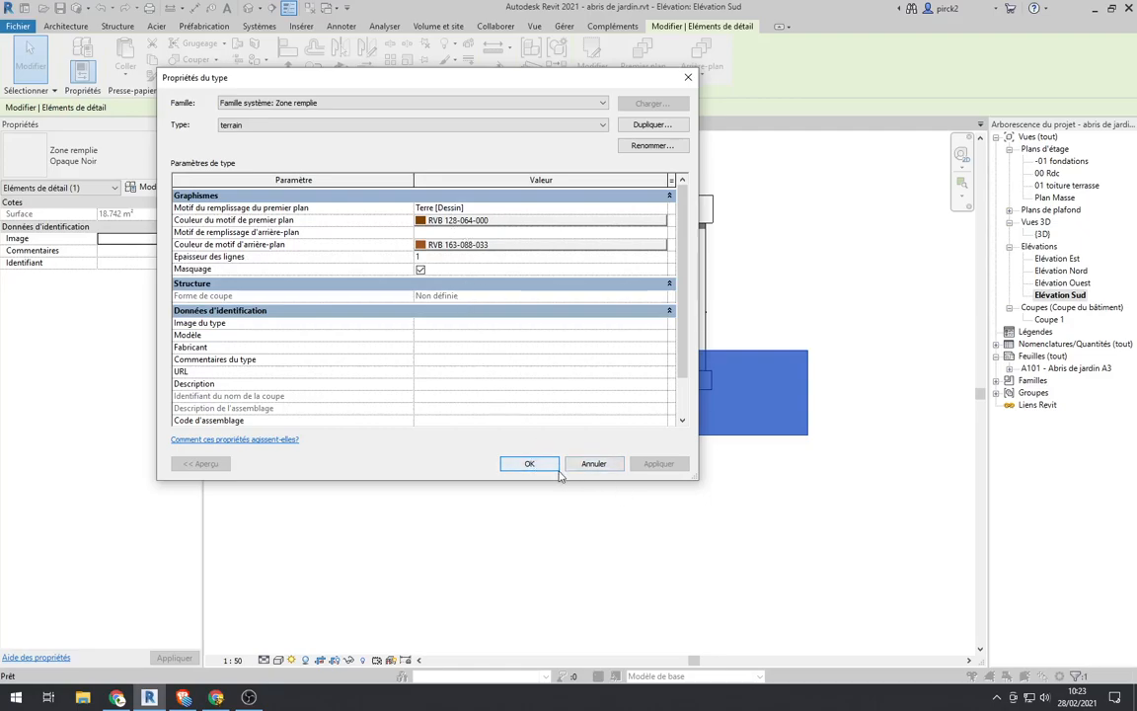
{"action": "left_click", "coordinate": [529, 464]}
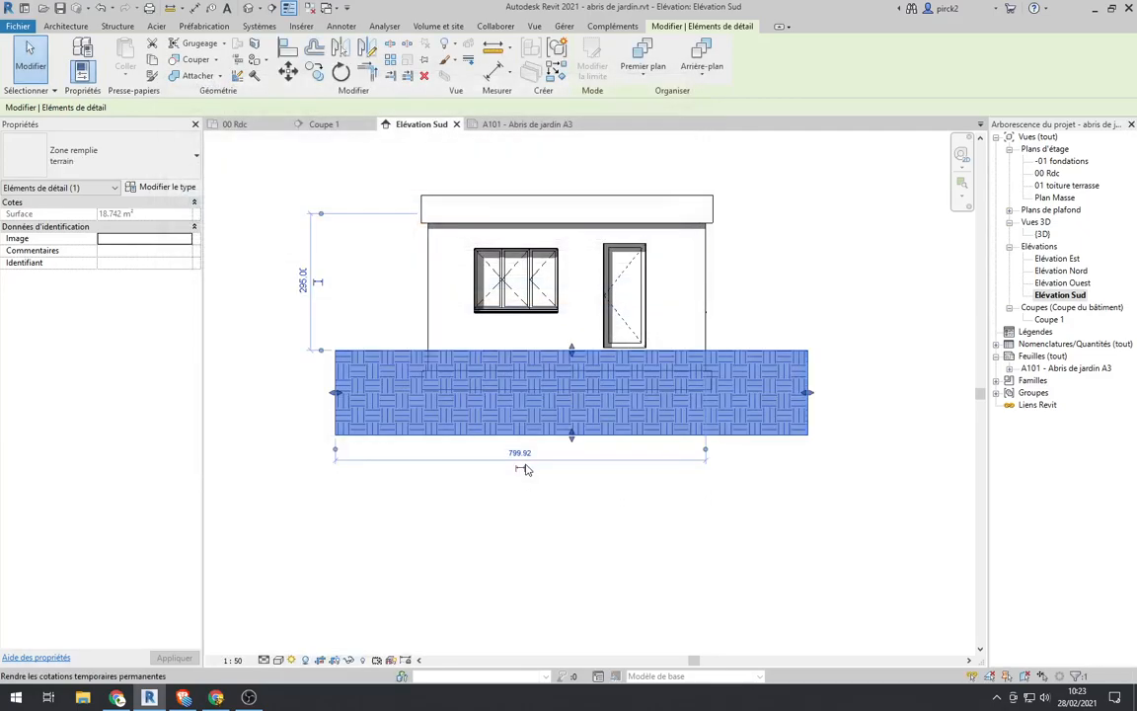
{"action": "left_click", "coordinate": [560, 517]}
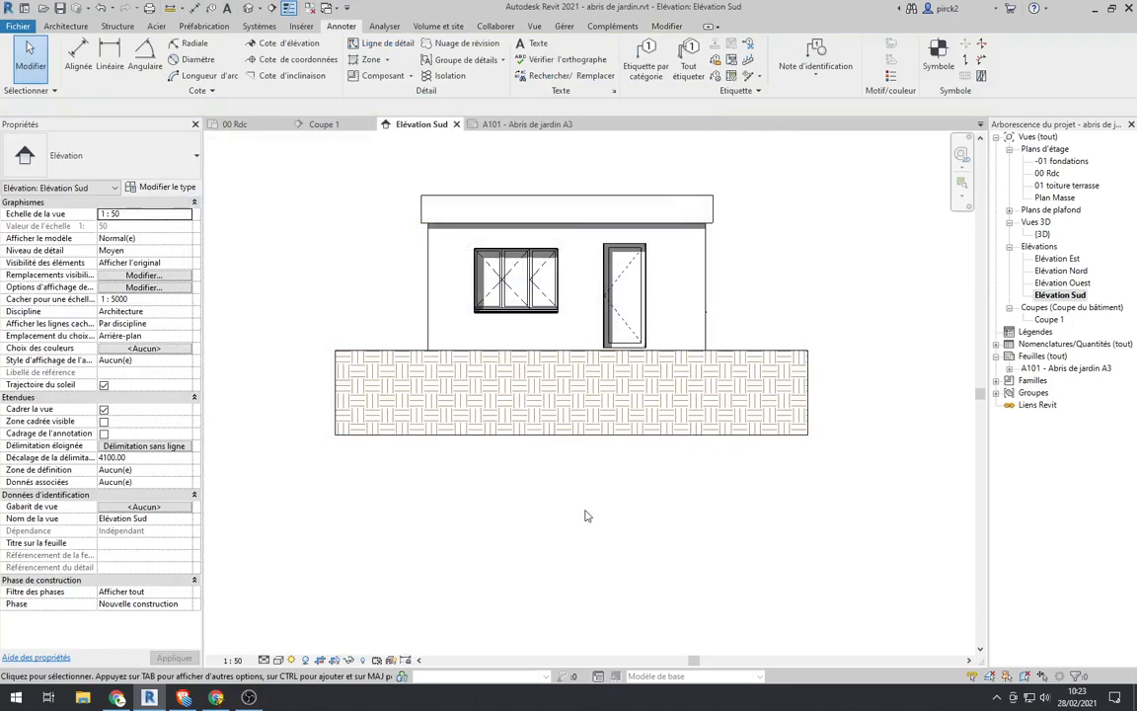
Step: Review the type properties of the ground's terrain filled region
{"action": "scroll", "coordinate": [539, 424], "scroll_direction": "up", "scroll_amount": 1}
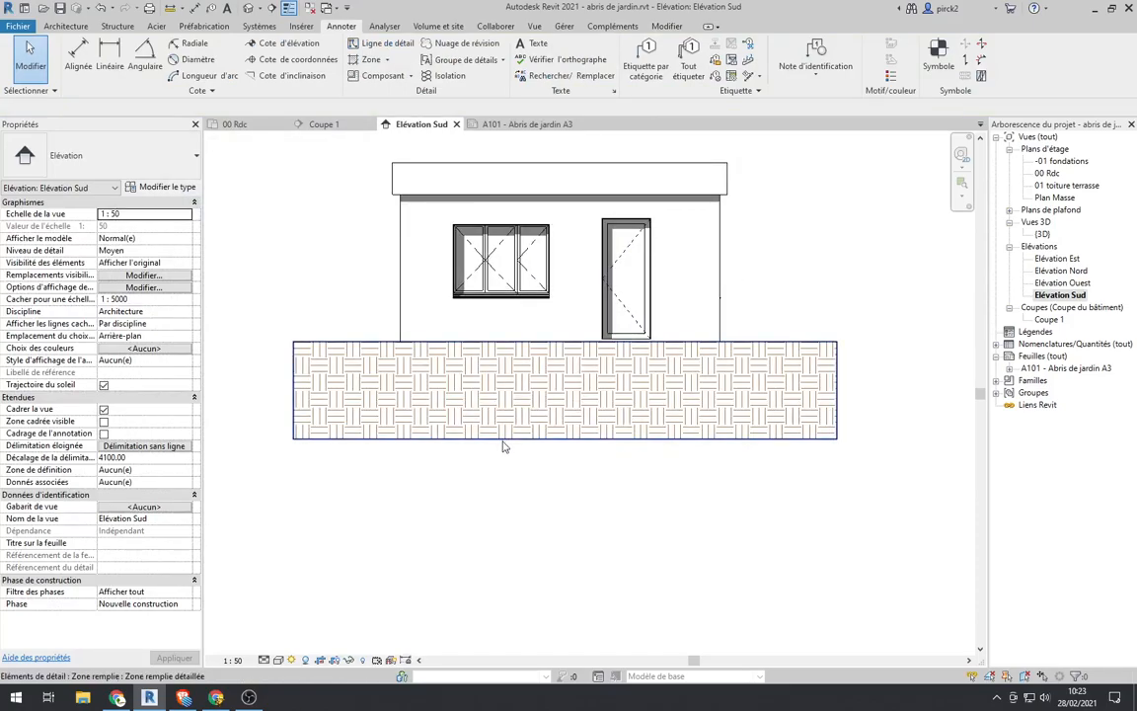
{"action": "left_click", "coordinate": [415, 411]}
{"action": "left_click", "coordinate": [145, 189]}
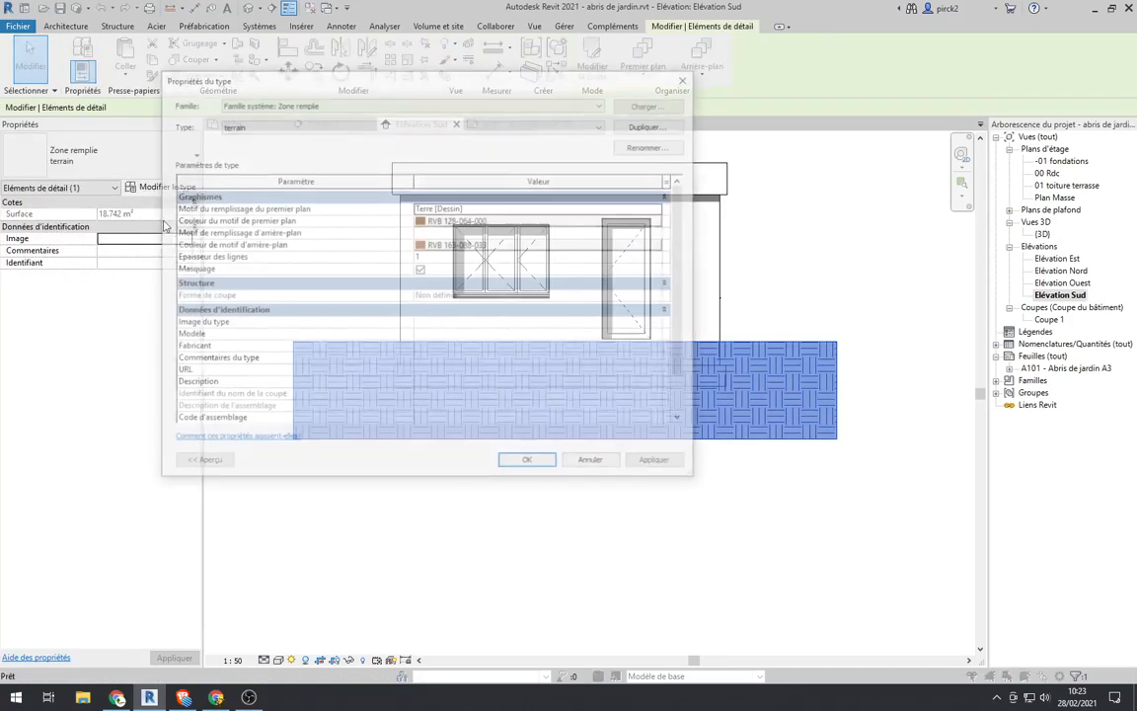
{"action": "left_click", "coordinate": [530, 462]}
{"action": "left_click", "coordinate": [571, 538]}
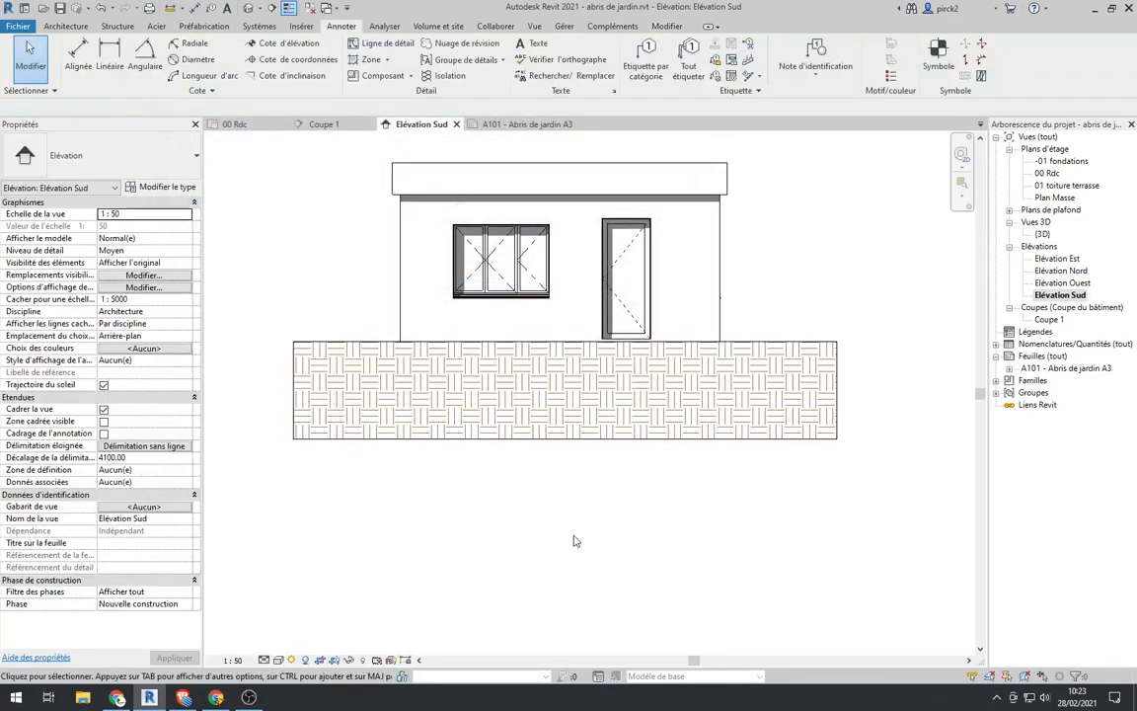
Step: Turn off view cropping and show the crop region in the Elévation Sud view
{"action": "scroll", "coordinate": [604, 474], "scroll_direction": "down", "scroll_amount": 1}
{"action": "scroll", "coordinate": [660, 432], "scroll_direction": "down", "scroll_amount": 1}
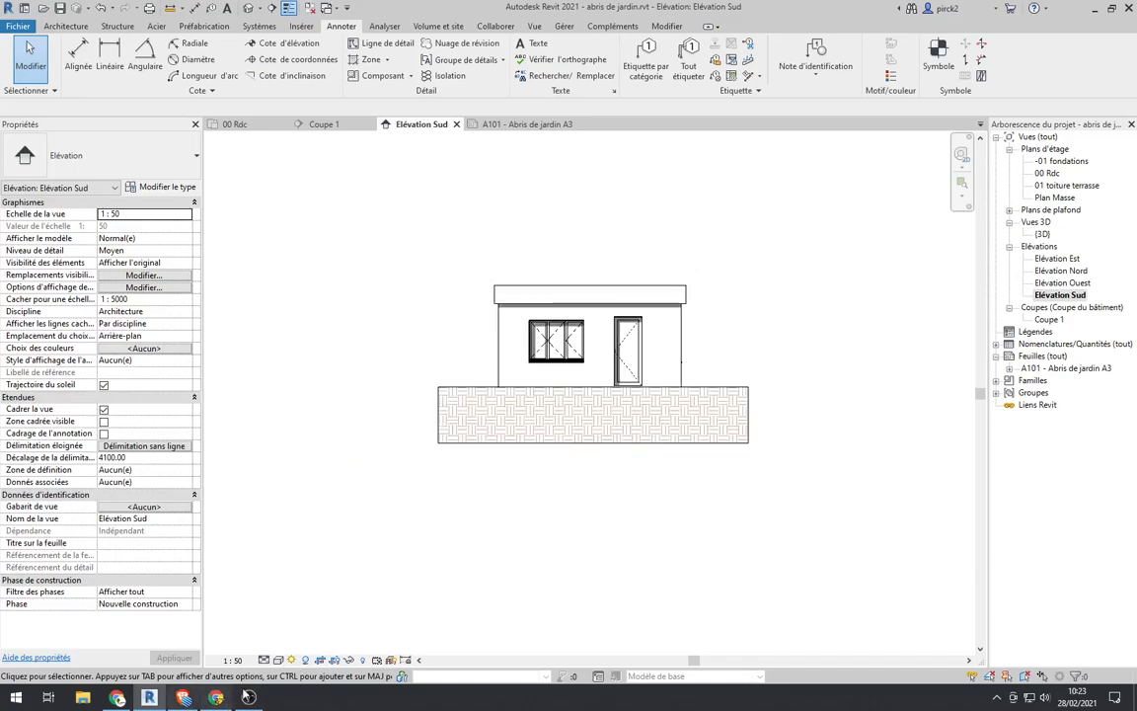
{"action": "left_click", "coordinate": [333, 660]}
{"action": "left_click", "coordinate": [348, 660]}
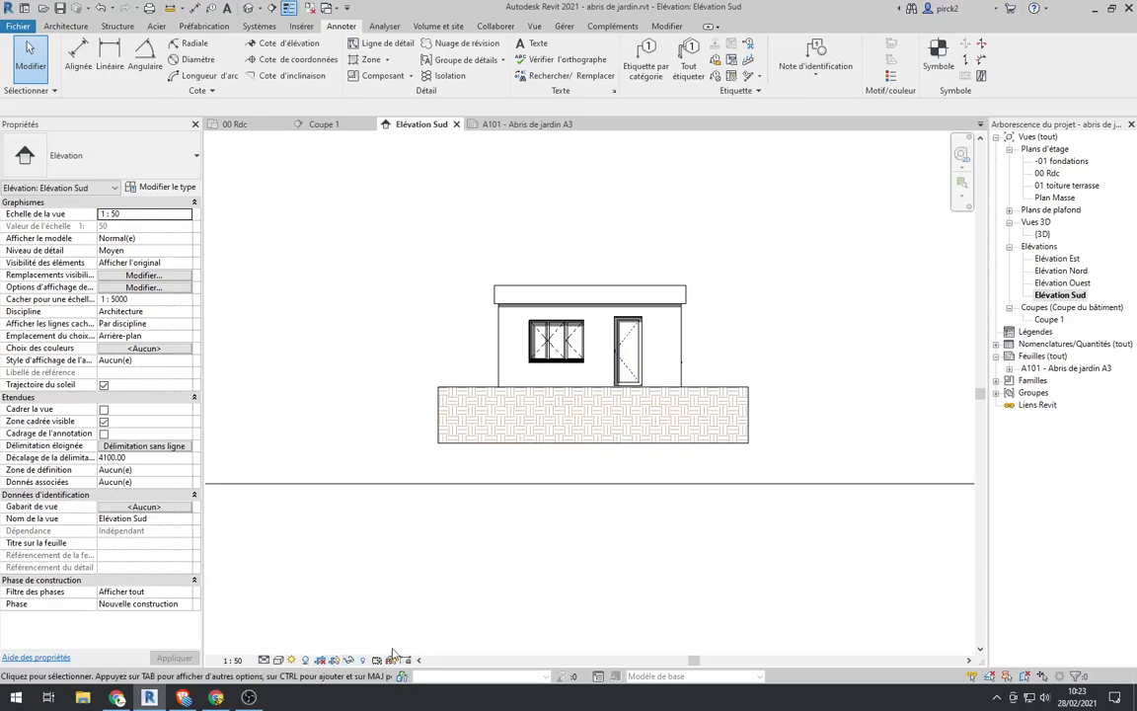
Step: Shrink the elevation's crop region at its top, right and left edges to bring it close around the shed
{"action": "scroll", "coordinate": [396, 528], "scroll_direction": "down", "scroll_amount": 4}
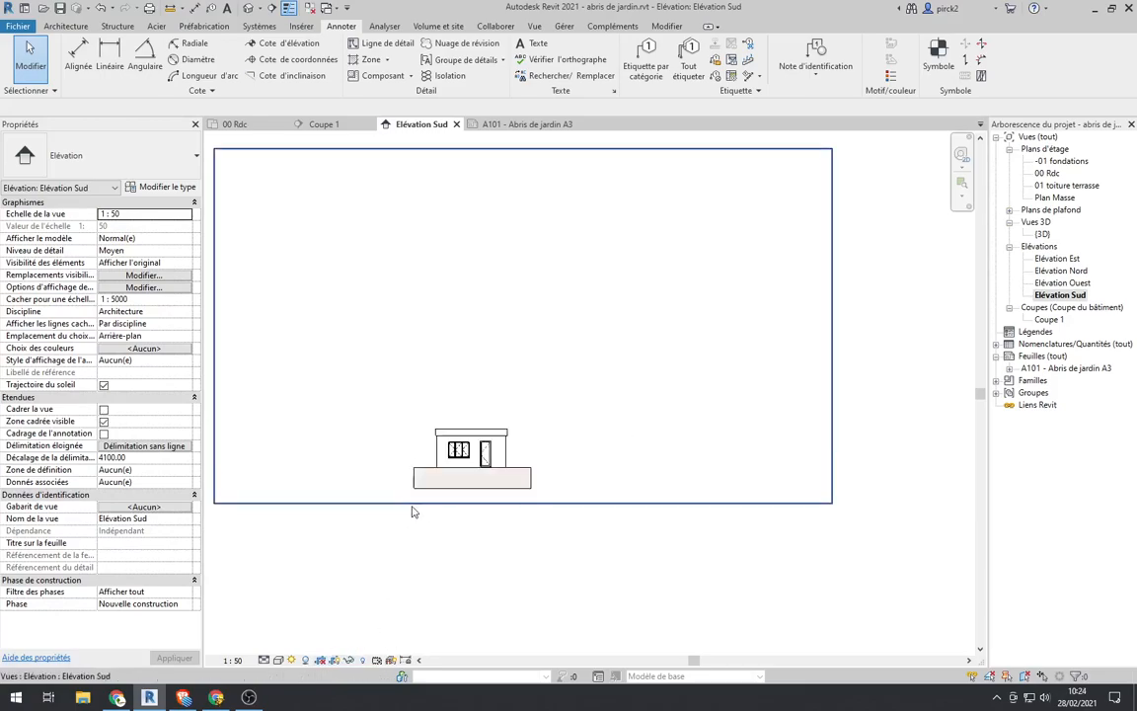
{"action": "left_click", "coordinate": [609, 272]}
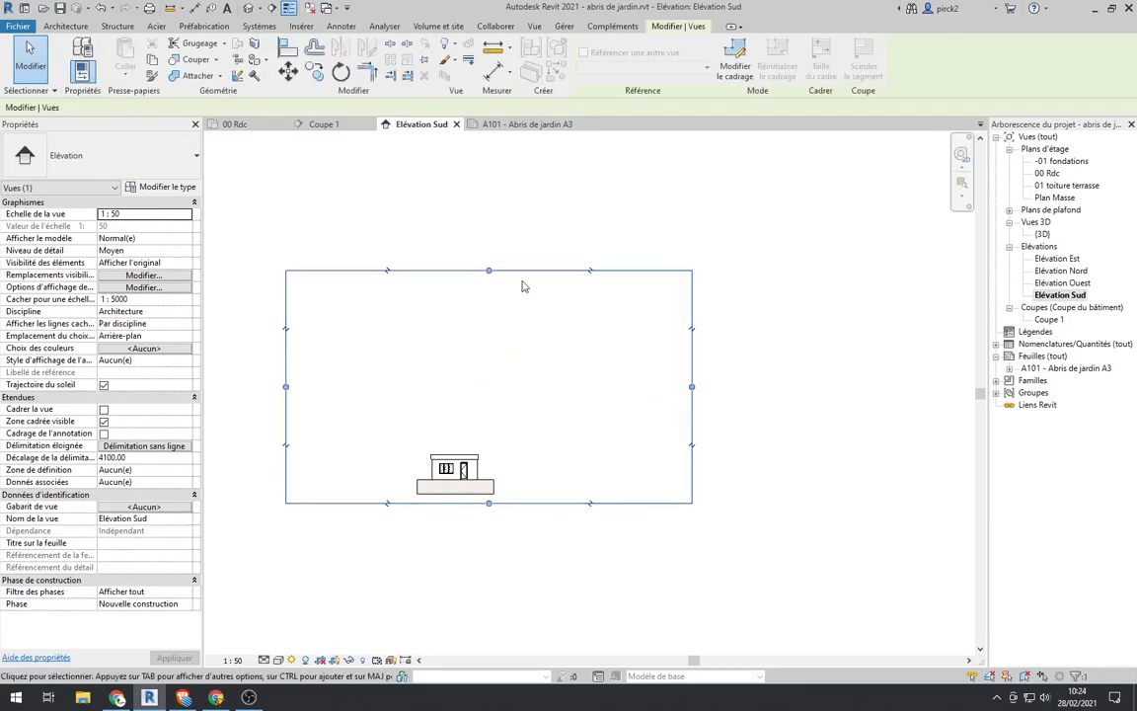
{"action": "left_click_drag", "start_coordinate": [487, 270], "coordinate": [488, 443]}
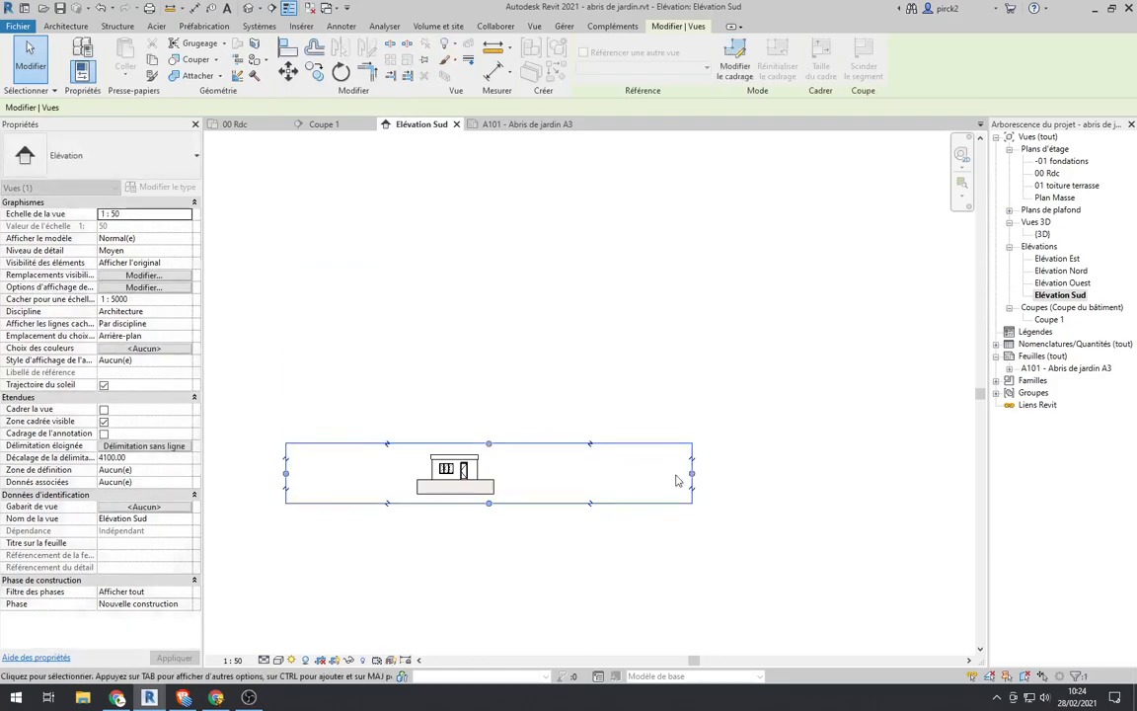
{"action": "left_click_drag", "start_coordinate": [692, 472], "coordinate": [484, 475]}
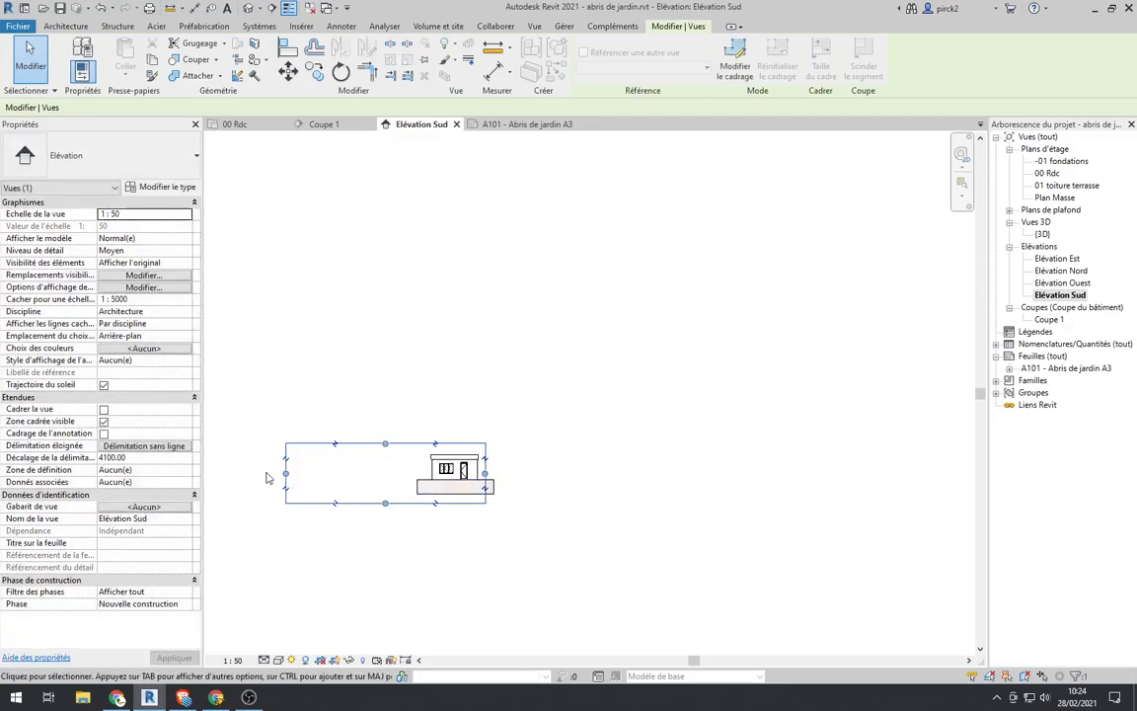
{"action": "left_click_drag", "start_coordinate": [287, 478], "coordinate": [427, 484]}
{"action": "scroll", "coordinate": [455, 450], "scroll_direction": "up", "scroll_amount": 7}
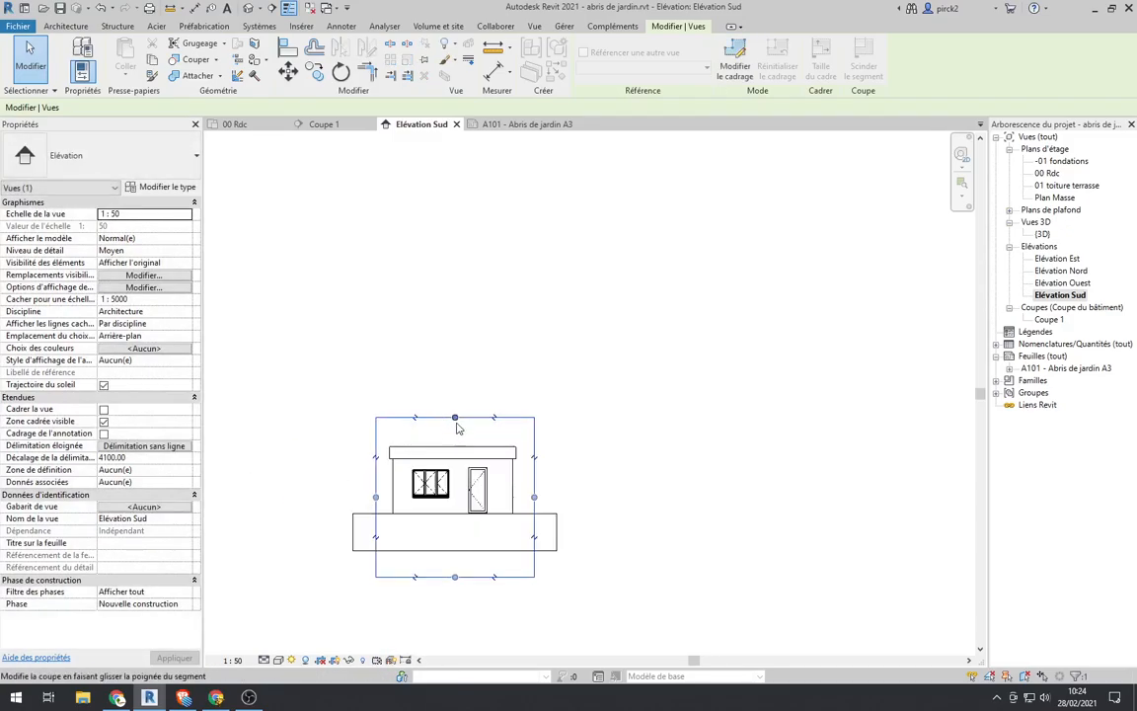
Step: Tighten the crop region's top edge just above the roof and raise its bottom edge into the upper part of the ground fill
{"action": "left_click_drag", "start_coordinate": [455, 422], "coordinate": [454, 457]}
{"action": "scroll", "coordinate": [479, 415], "scroll_direction": "down", "scroll_amount": 9}
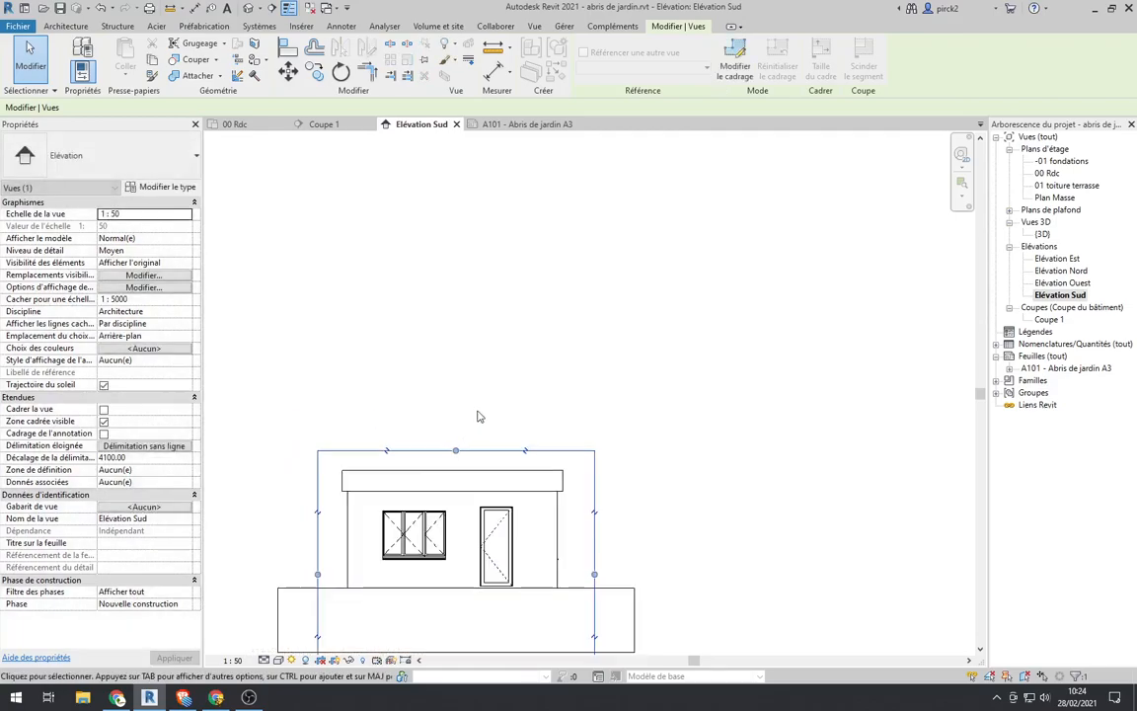
{"action": "scroll", "coordinate": [467, 471], "scroll_direction": "up", "scroll_amount": 5}
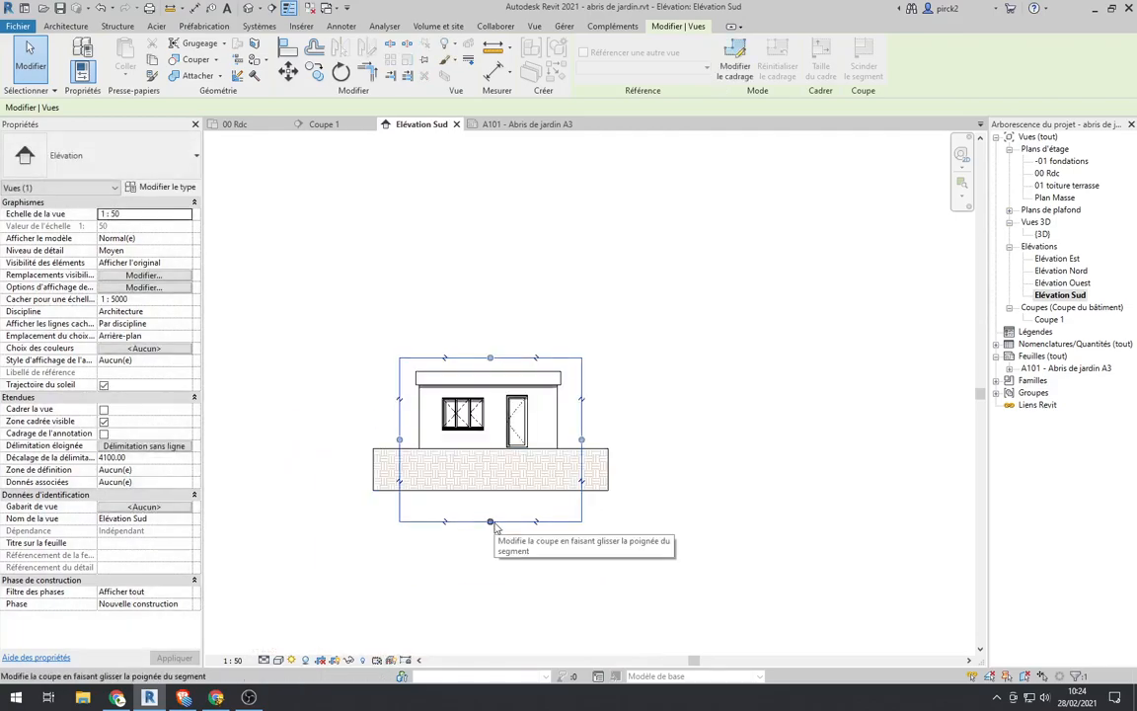
{"action": "left_click_drag", "start_coordinate": [489, 523], "coordinate": [497, 460]}
{"action": "left_click", "coordinate": [547, 573]}
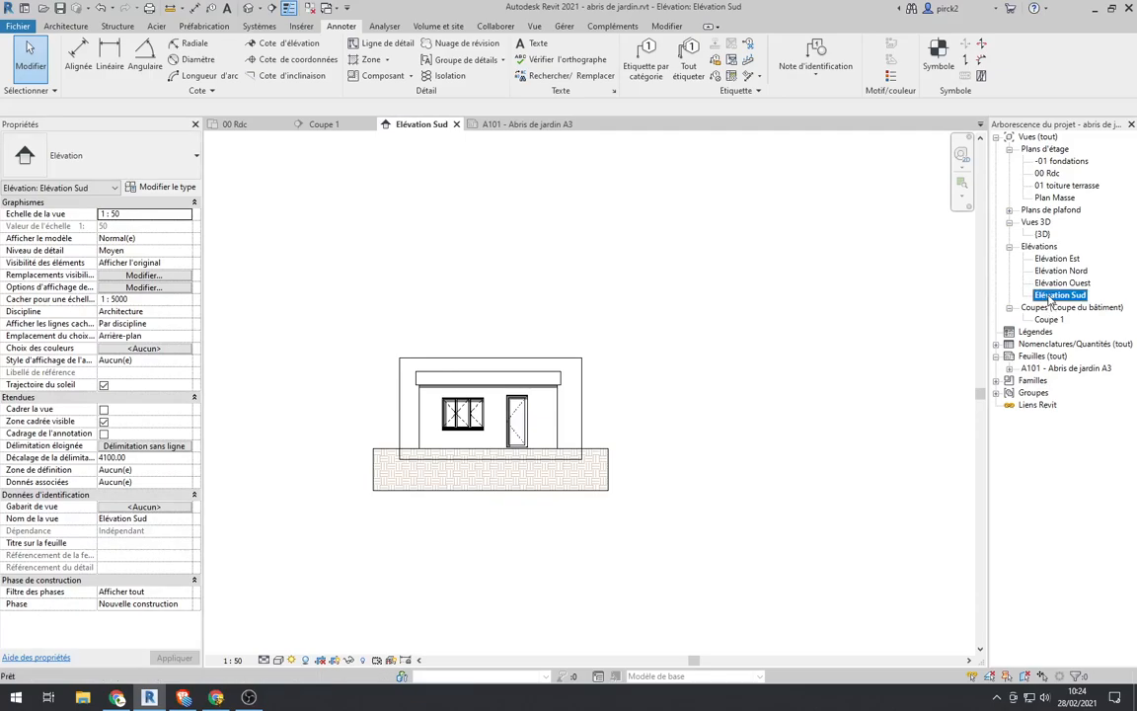
Step: Place the Elévation Sud view on sheet A101 - Abris de jardin A3, directly above and aligned with the 00 Rdc plan
{"action": "double_click", "coordinate": [1042, 367]}
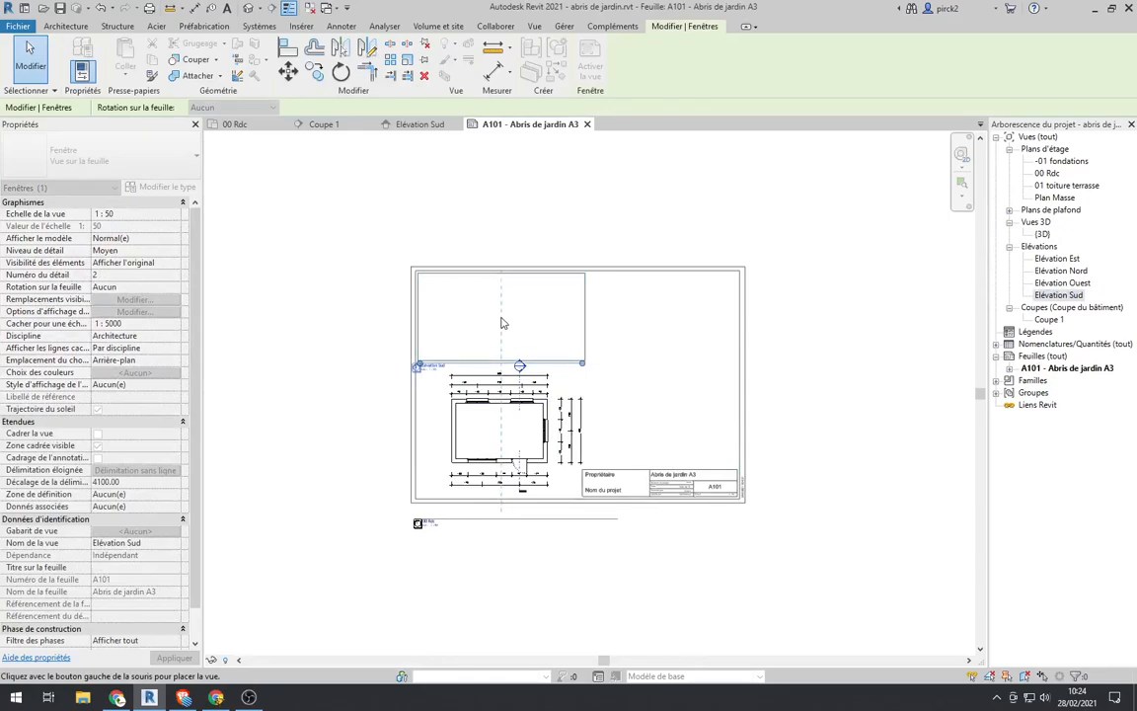
{"action": "left_click", "coordinate": [501, 323]}
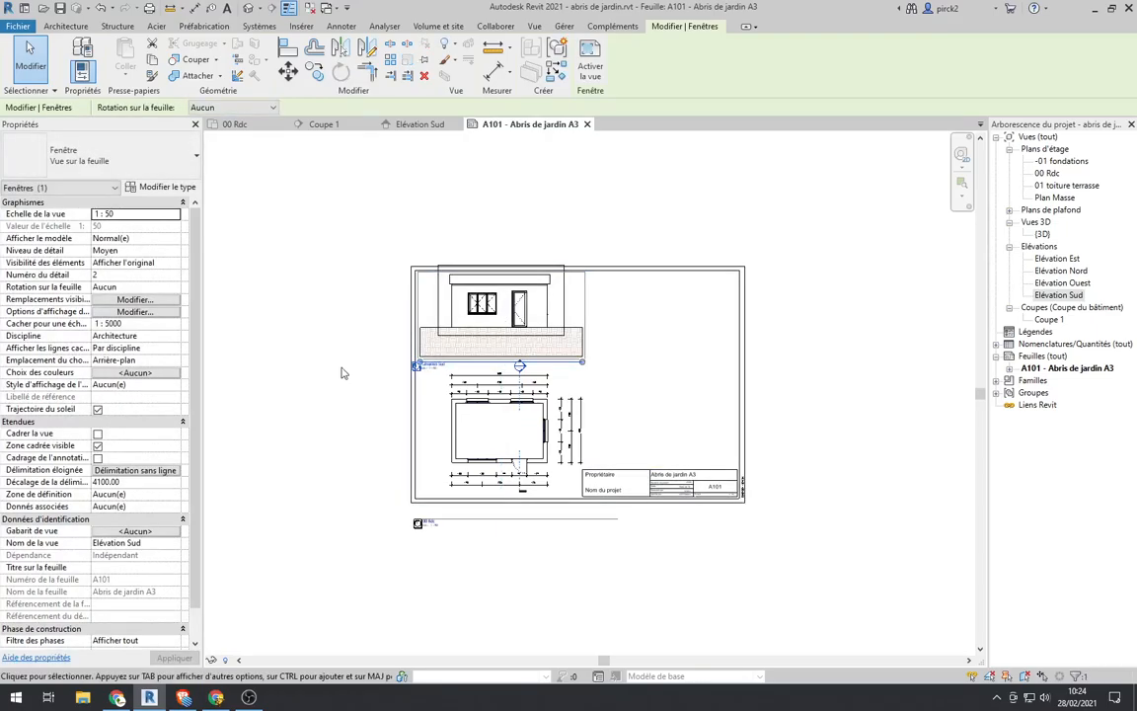
{"action": "left_click", "coordinate": [319, 389]}
{"action": "scroll", "coordinate": [489, 333], "scroll_direction": "up", "scroll_amount": 5}
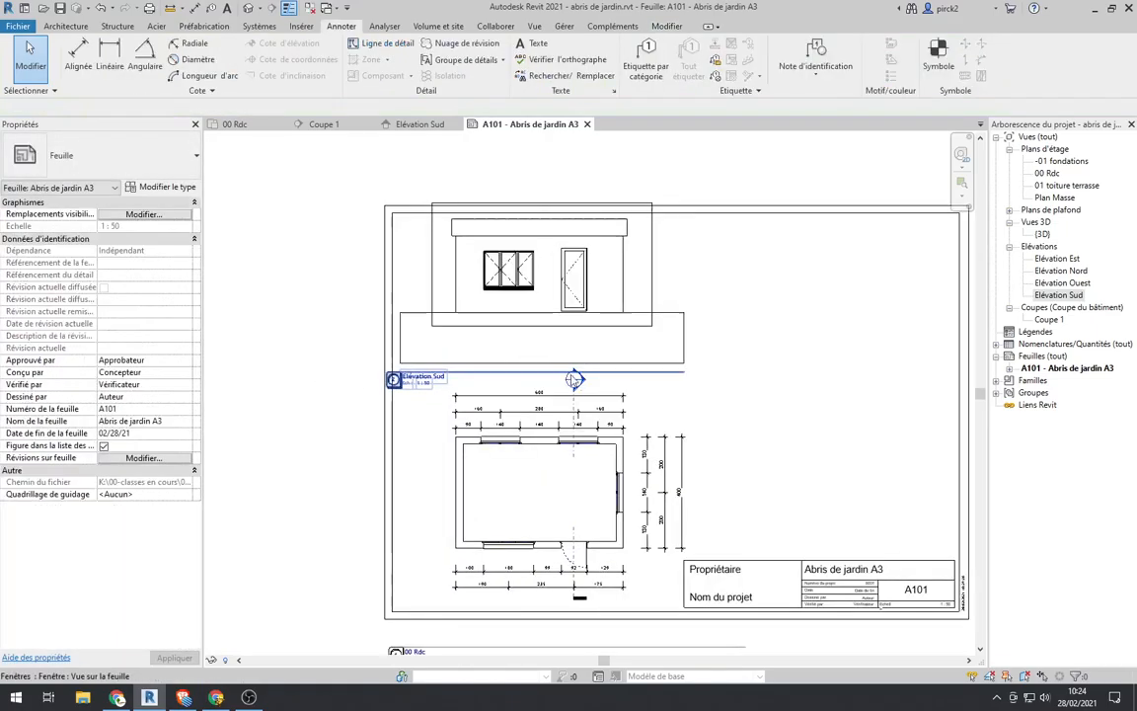
{"action": "scroll", "coordinate": [701, 355], "scroll_direction": "up", "scroll_amount": 2}
{"action": "scroll", "coordinate": [730, 276], "scroll_direction": "down", "scroll_amount": 3}
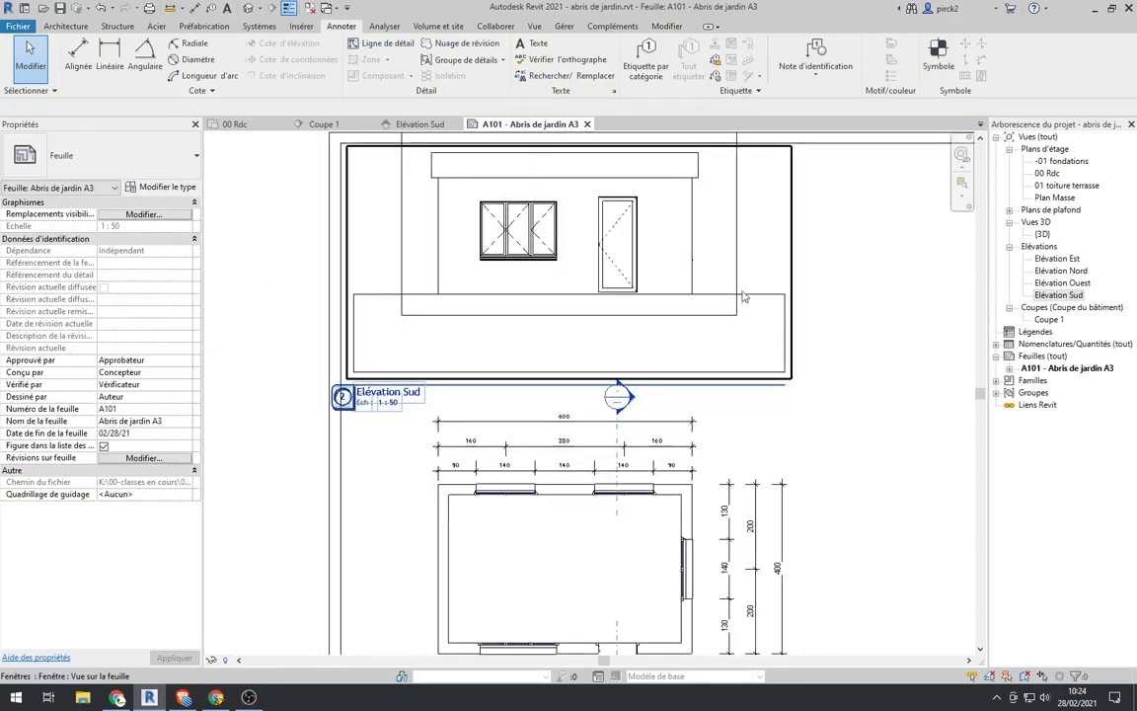
{"action": "scroll", "coordinate": [464, 331], "scroll_direction": "down", "scroll_amount": 3}
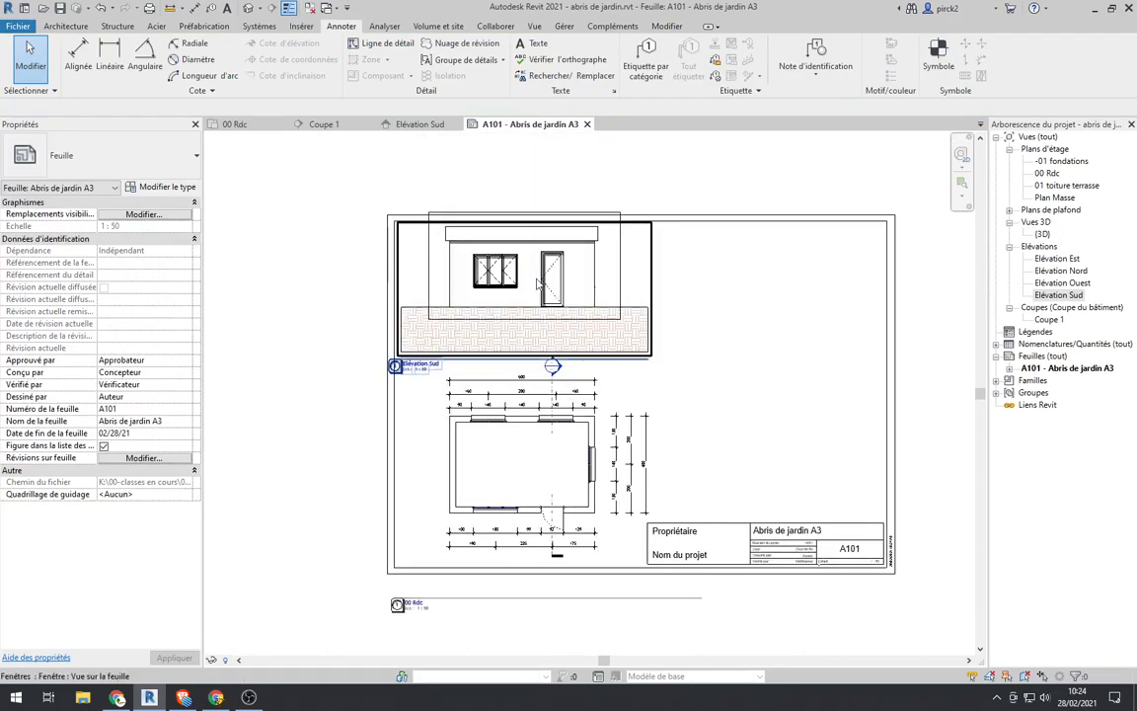
{"action": "scroll", "coordinate": [421, 291], "scroll_direction": "down", "scroll_amount": 2}
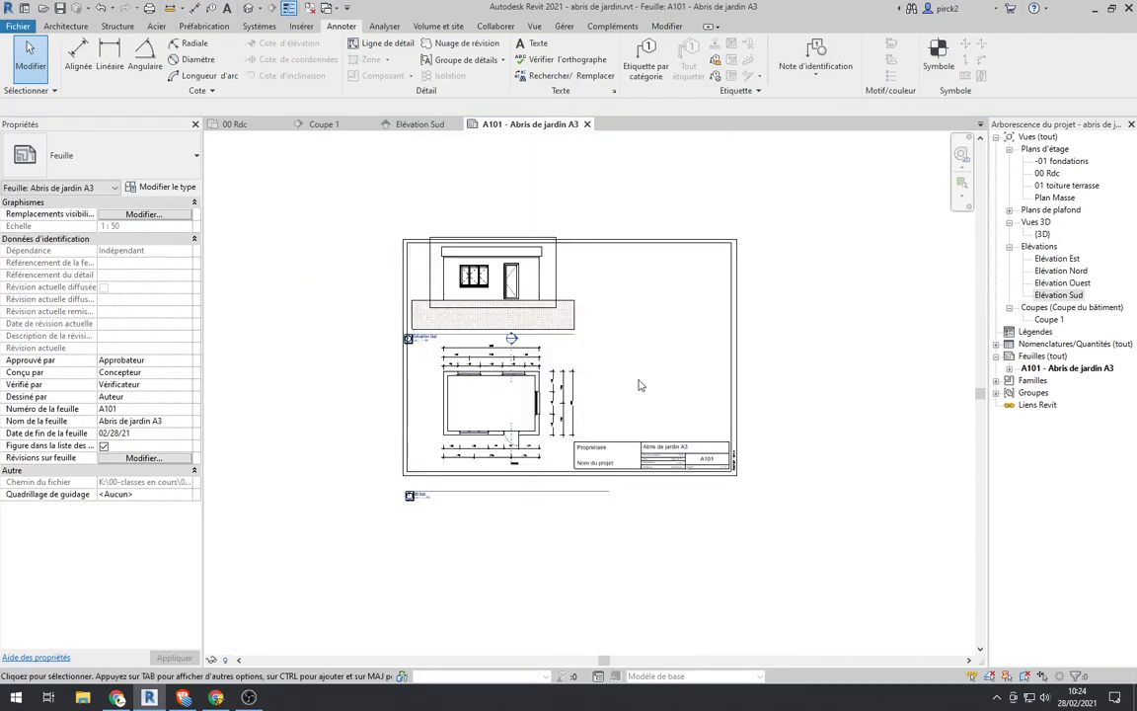
{"action": "scroll", "coordinate": [538, 410], "scroll_direction": "up", "scroll_amount": 1}
{"action": "scroll", "coordinate": [494, 271], "scroll_direction": "up", "scroll_amount": 2}
{"action": "scroll", "coordinate": [568, 360], "scroll_direction": "down", "scroll_amount": 3}
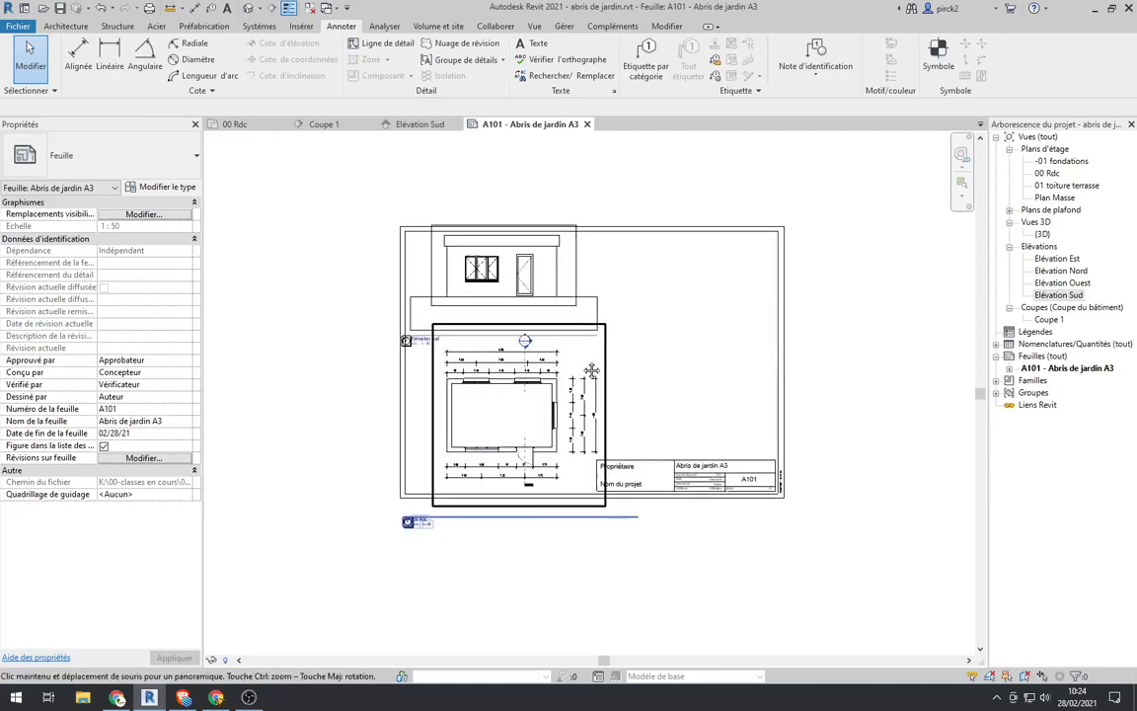
{"action": "middle_click_drag", "start_coordinate": [596, 368], "coordinate": [539, 391]}
{"action": "scroll", "coordinate": [436, 462], "scroll_direction": "up", "scroll_amount": 1}
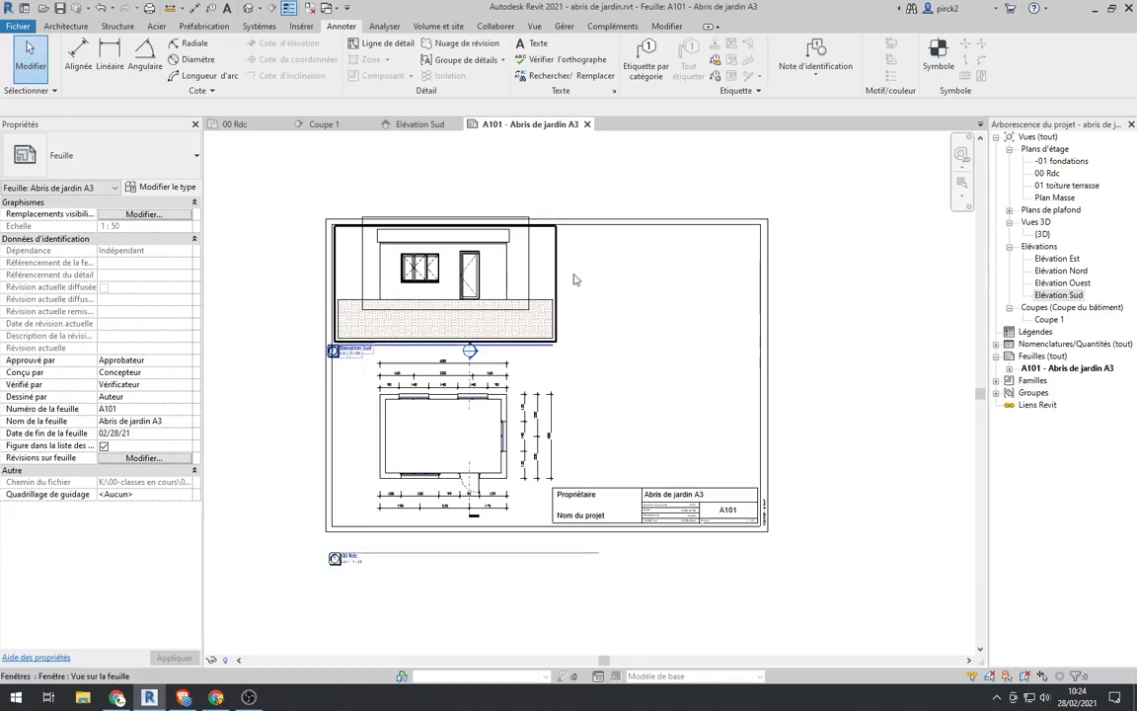
Step: Open the Coupe 1 section view and turn off visibility of its Niveaux annotation category
{"action": "double_click", "coordinate": [1048, 321]}
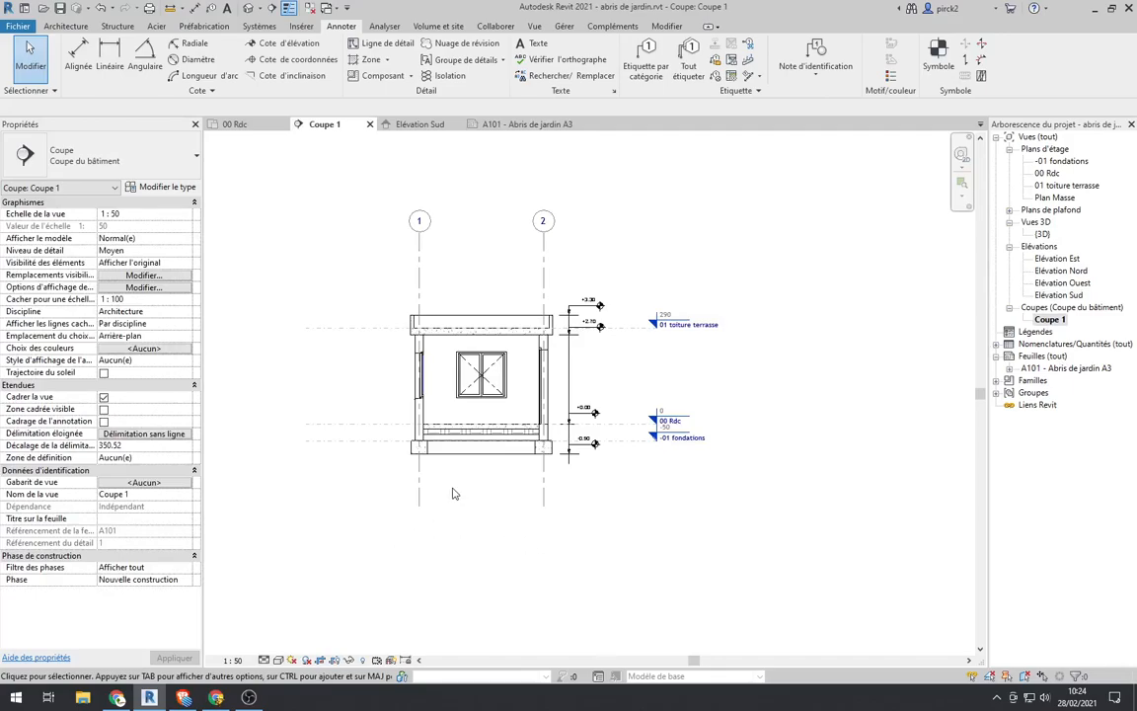
{"action": "scroll", "coordinate": [452, 494], "scroll_direction": "up", "scroll_amount": 2}
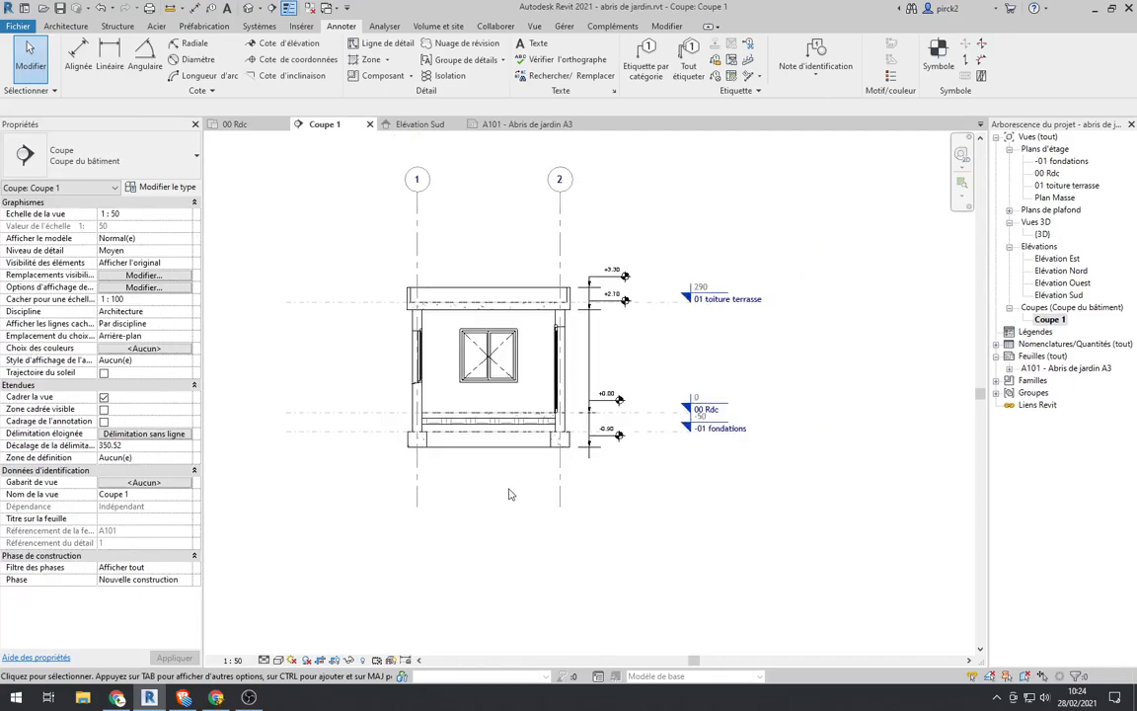
{"action": "key", "text": "v"}
{"action": "key", "text": "g"}
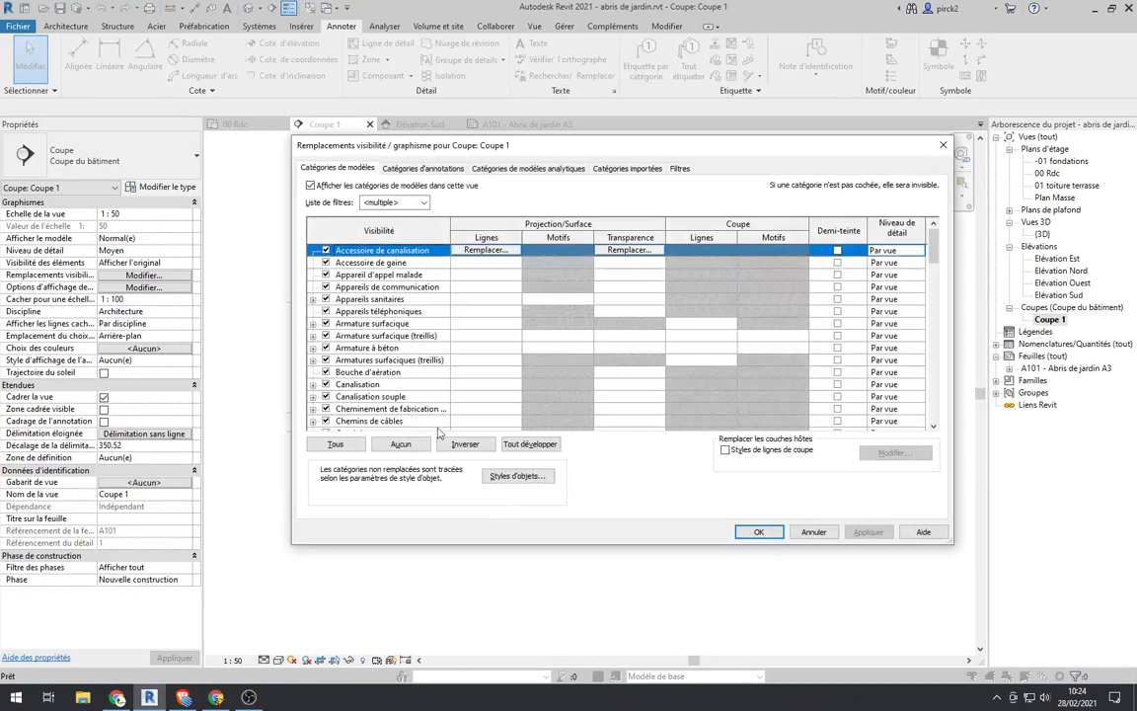
{"action": "left_click", "coordinate": [442, 171]}
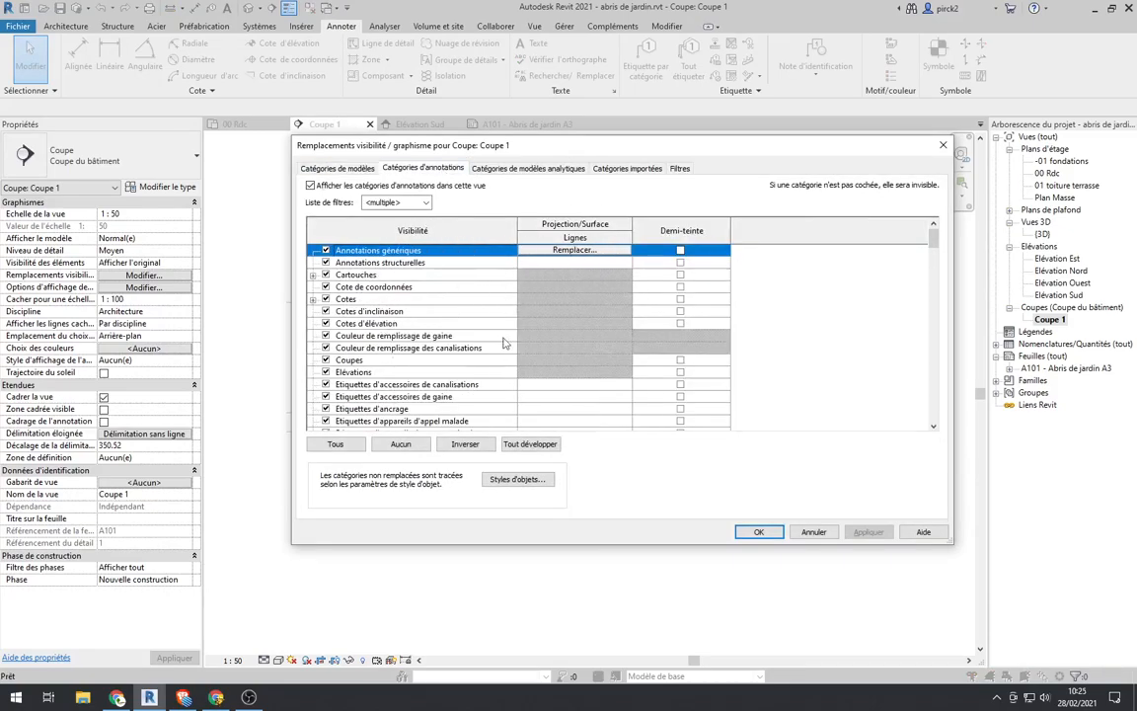
{"action": "scroll", "coordinate": [360, 336], "scroll_direction": "down", "scroll_amount": 2}
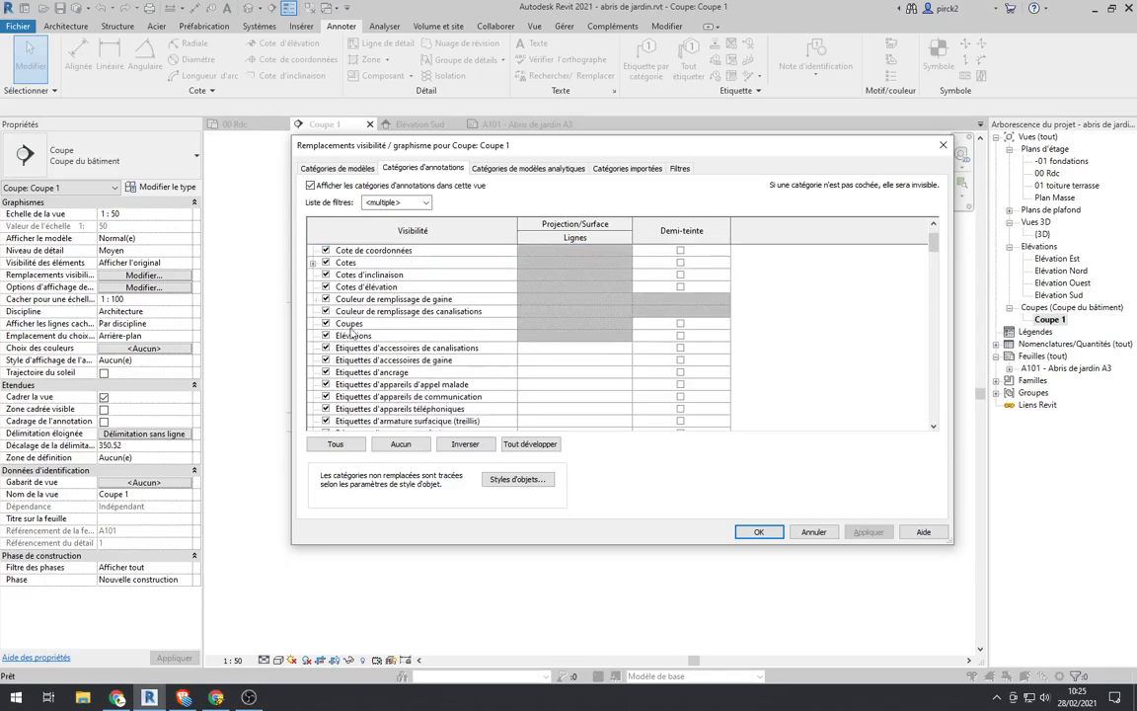
{"action": "scroll", "coordinate": [420, 336], "scroll_direction": "down", "scroll_amount": 6}
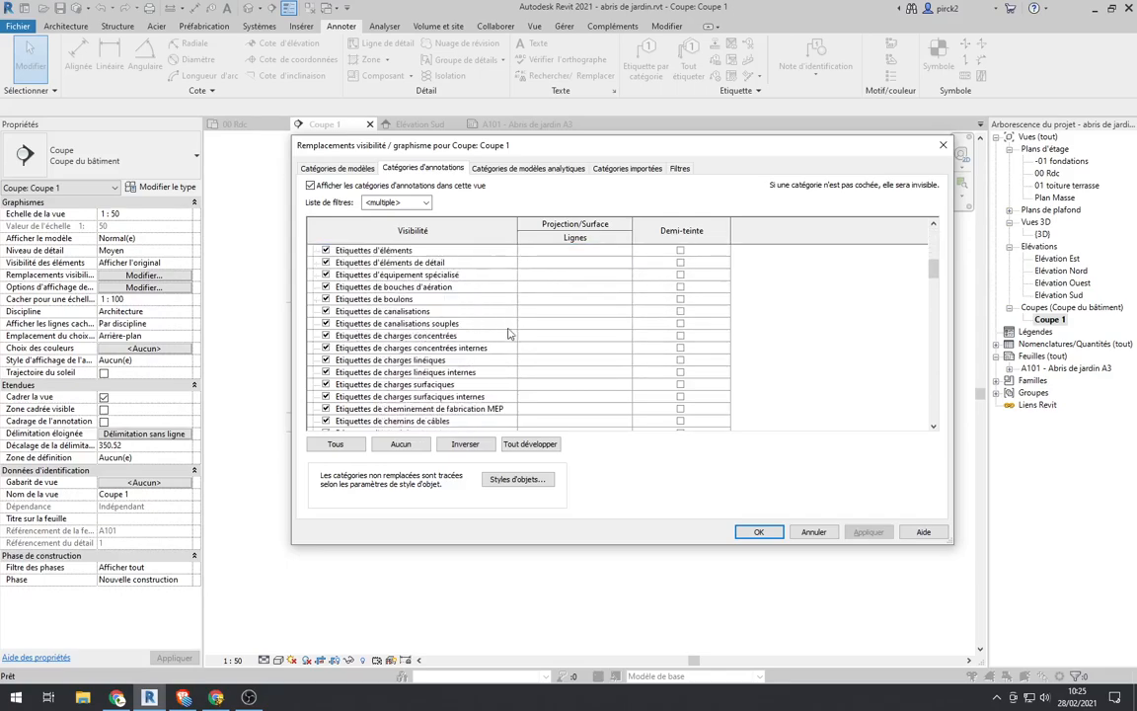
{"action": "left_click_drag", "start_coordinate": [927, 276], "coordinate": [938, 391]}
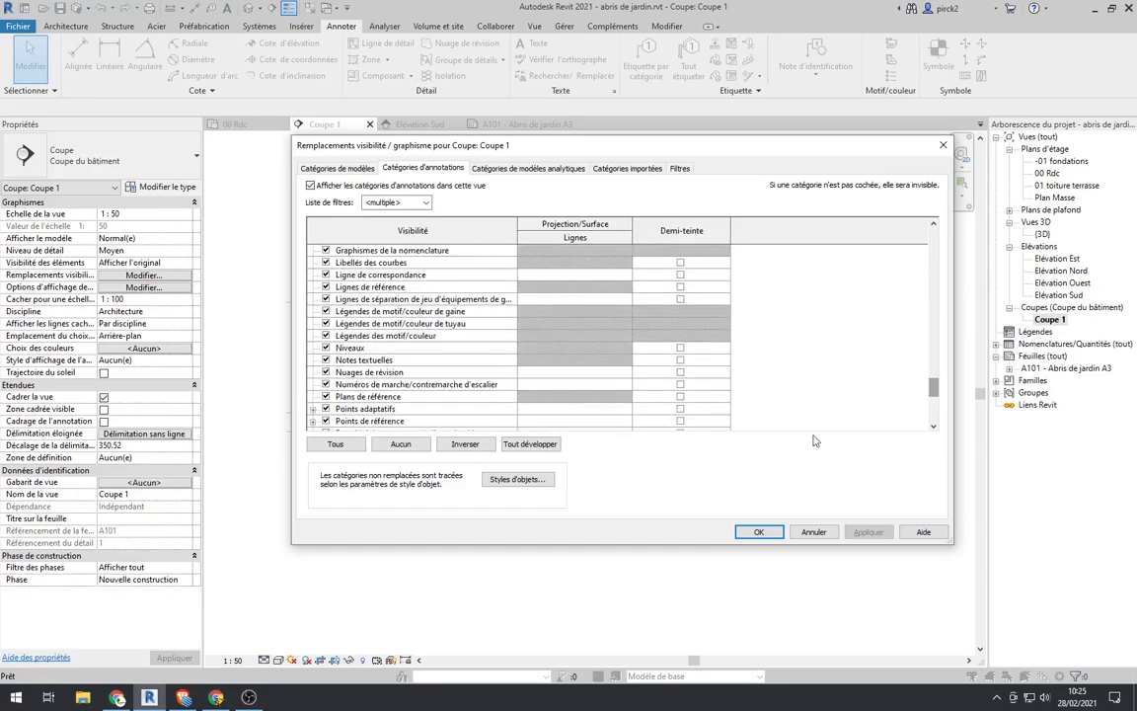
{"action": "left_click", "coordinate": [325, 349]}
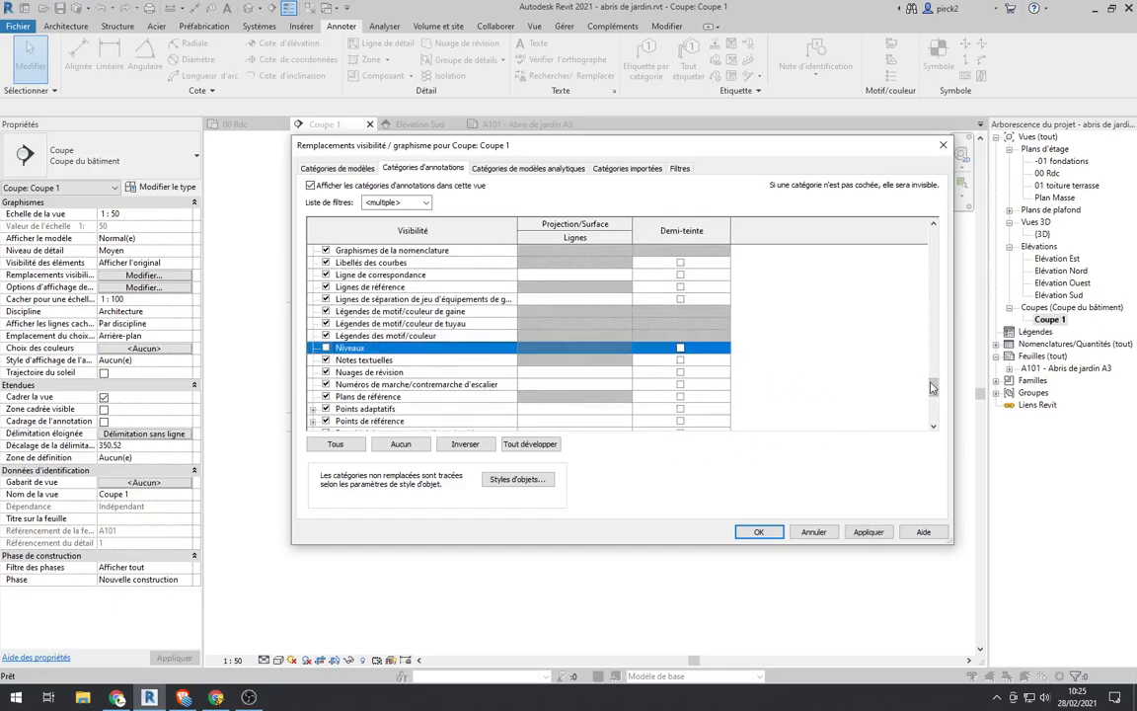
Step: Turn off the Quadrillages annotation category in Coupe 1, apply the visibility overrides and close the dialog
{"action": "scroll", "coordinate": [840, 355], "scroll_direction": "down", "scroll_amount": 6}
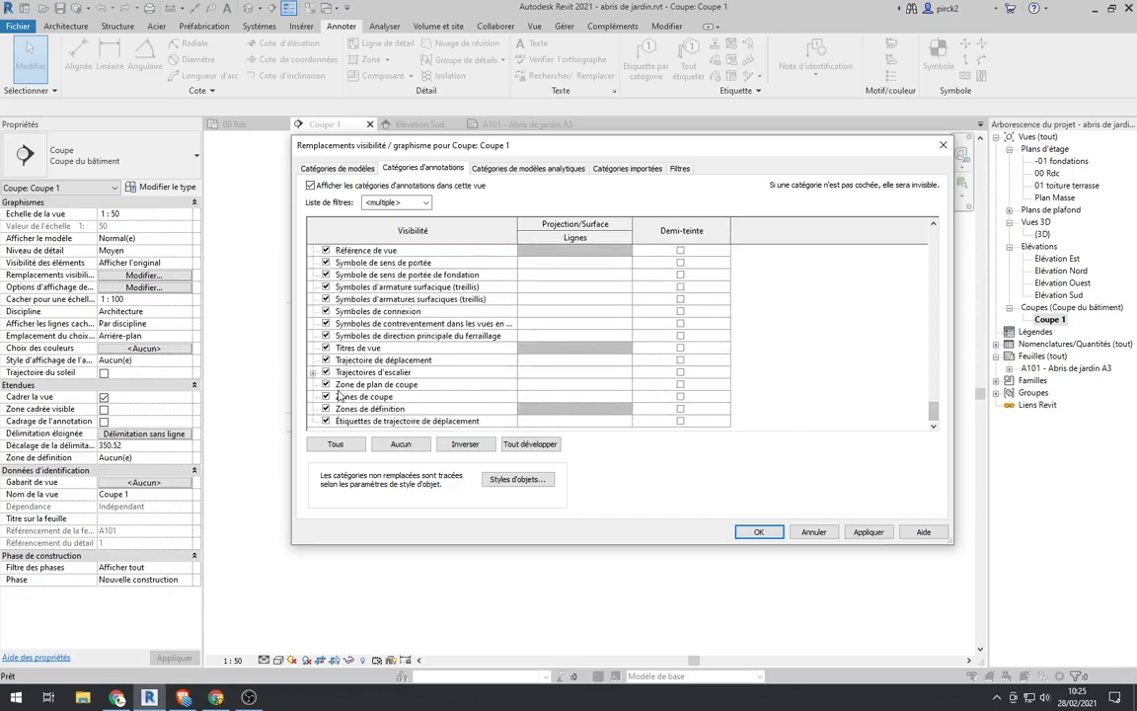
{"action": "scroll", "coordinate": [329, 321], "scroll_direction": "up", "scroll_amount": 1}
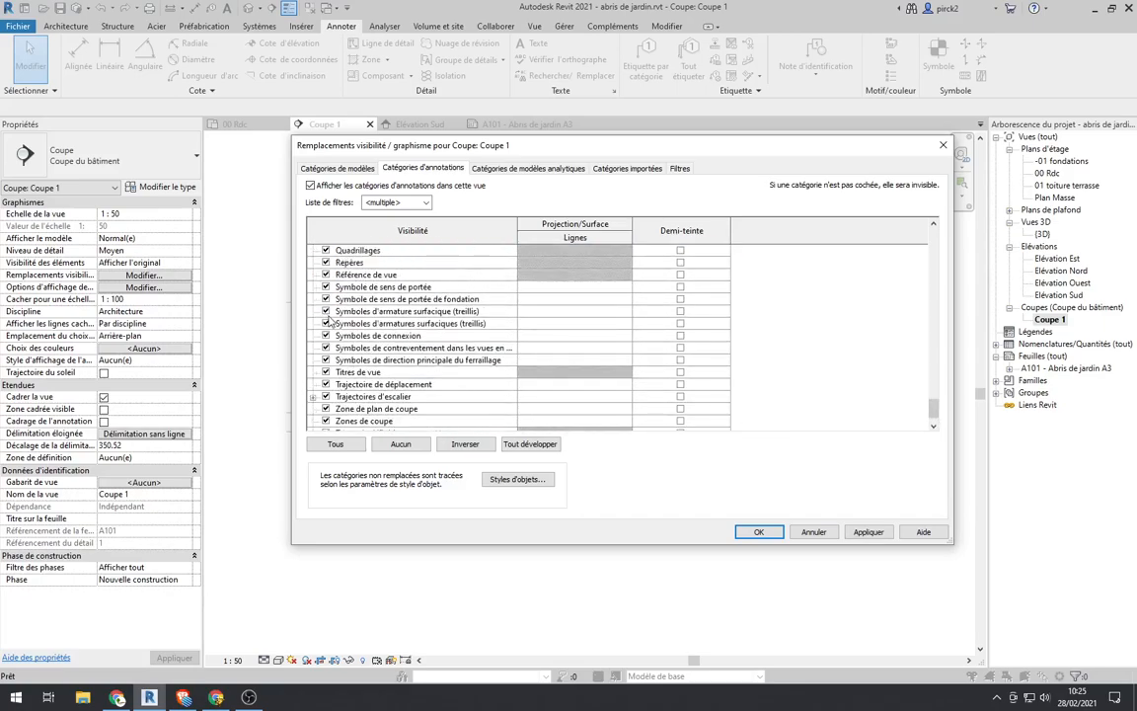
{"action": "left_click", "coordinate": [328, 251]}
{"action": "scroll", "coordinate": [327, 255], "scroll_direction": "up", "scroll_amount": 1}
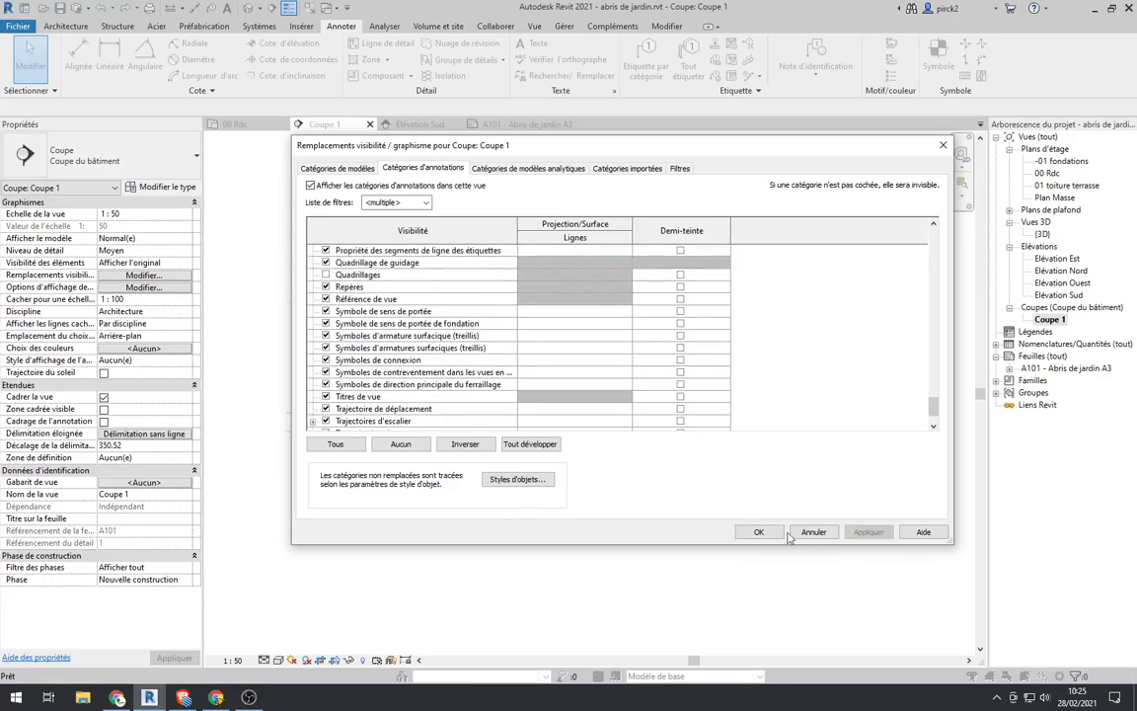
{"action": "left_click", "coordinate": [813, 532]}
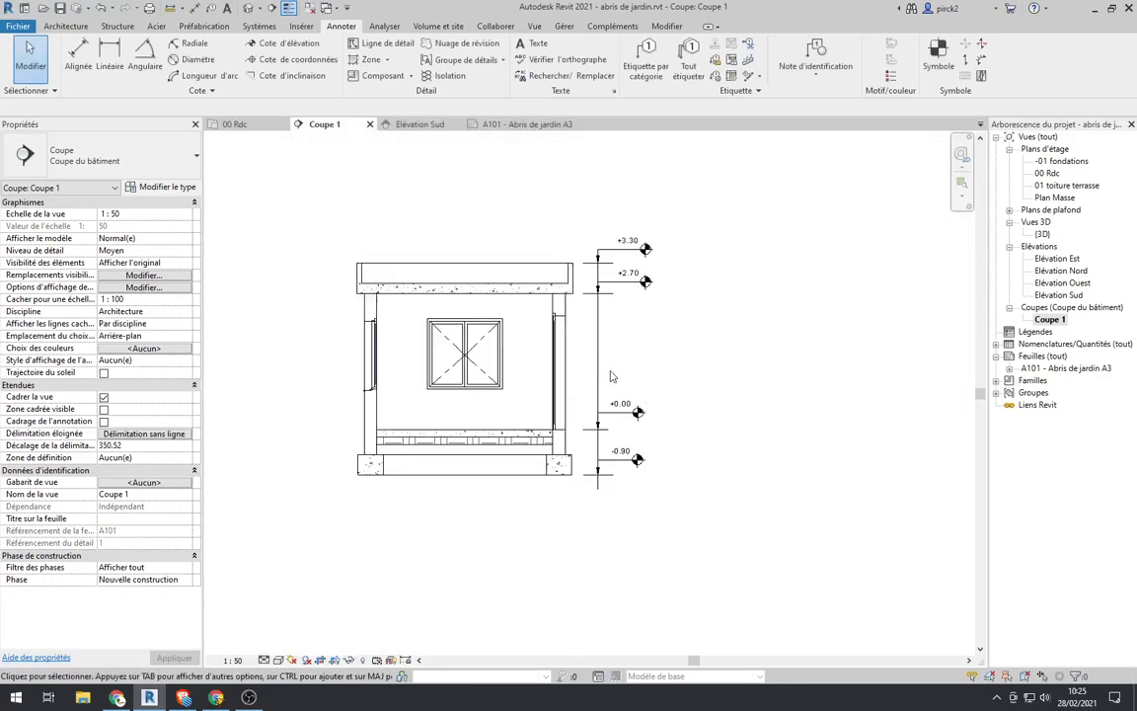
{"action": "left_click", "coordinate": [597, 371]}
{"action": "key", "text": "Delete"}
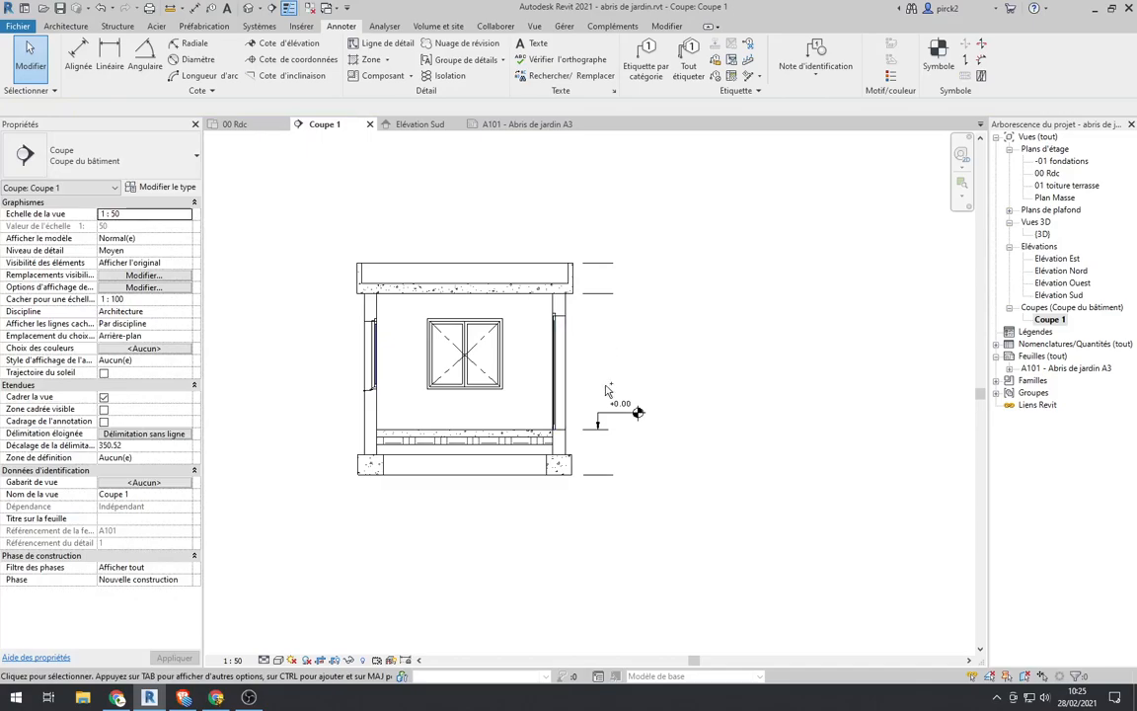
{"action": "key", "text": "ctrl+z"}
{"action": "left_click", "coordinate": [602, 370]}
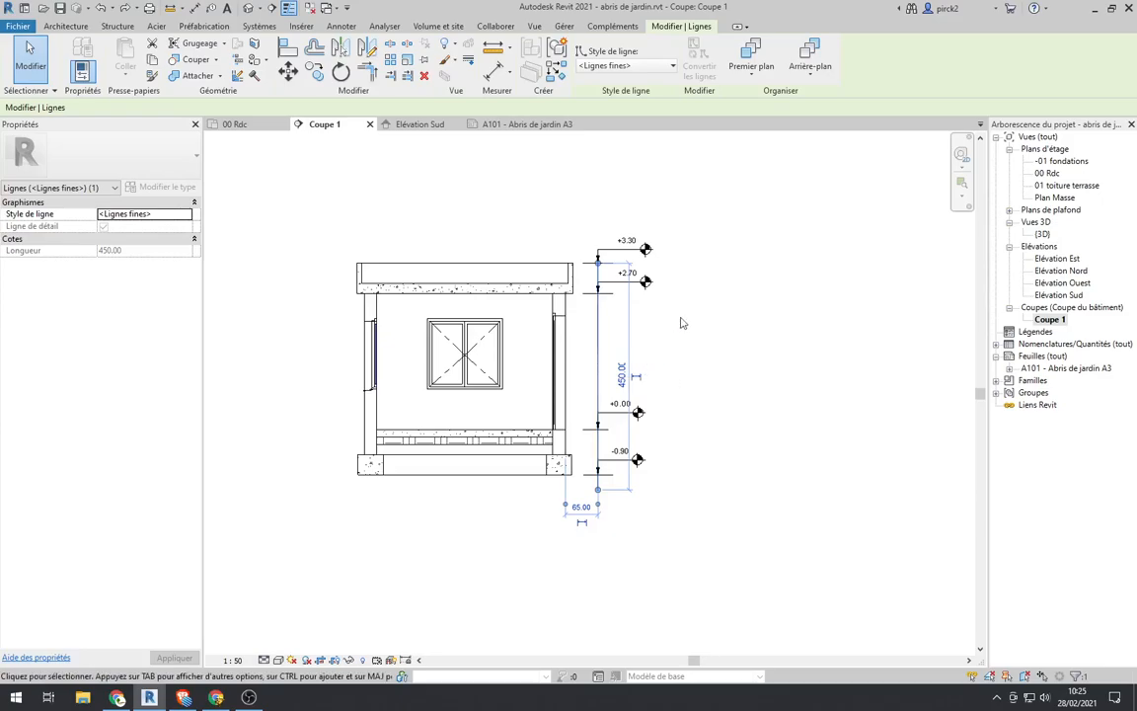
{"action": "left_click", "coordinate": [723, 344]}
Step: Delete the vertical detail line running through the spot elevation marks beside the shed section
{"action": "scroll", "coordinate": [587, 278], "scroll_direction": "up", "scroll_amount": 4}
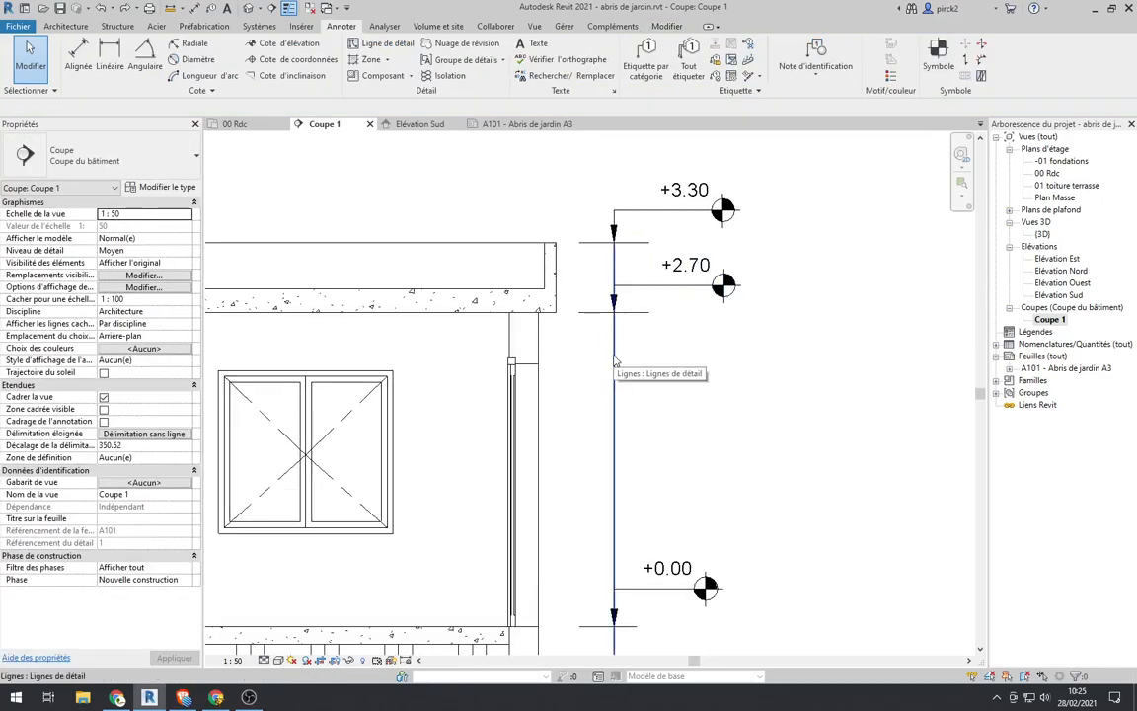
{"action": "left_click", "coordinate": [616, 431]}
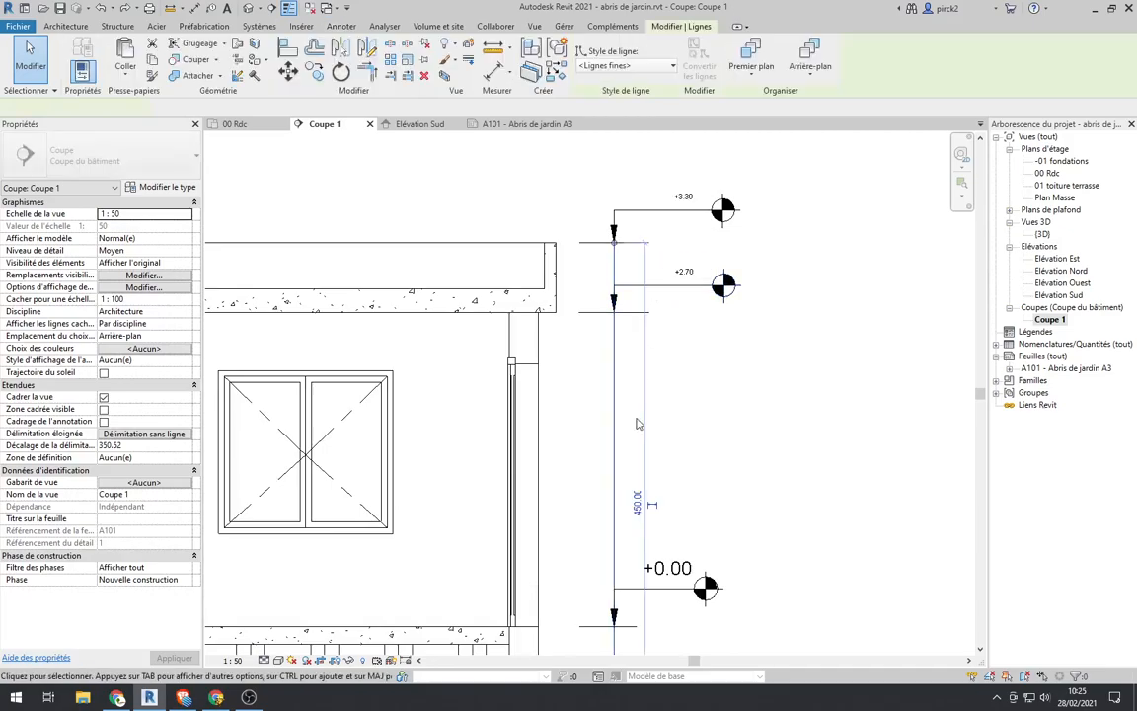
{"action": "scroll", "coordinate": [622, 425], "scroll_direction": "down", "scroll_amount": 3}
{"action": "key", "text": "Escape"}
{"action": "left_click", "coordinate": [637, 415]}
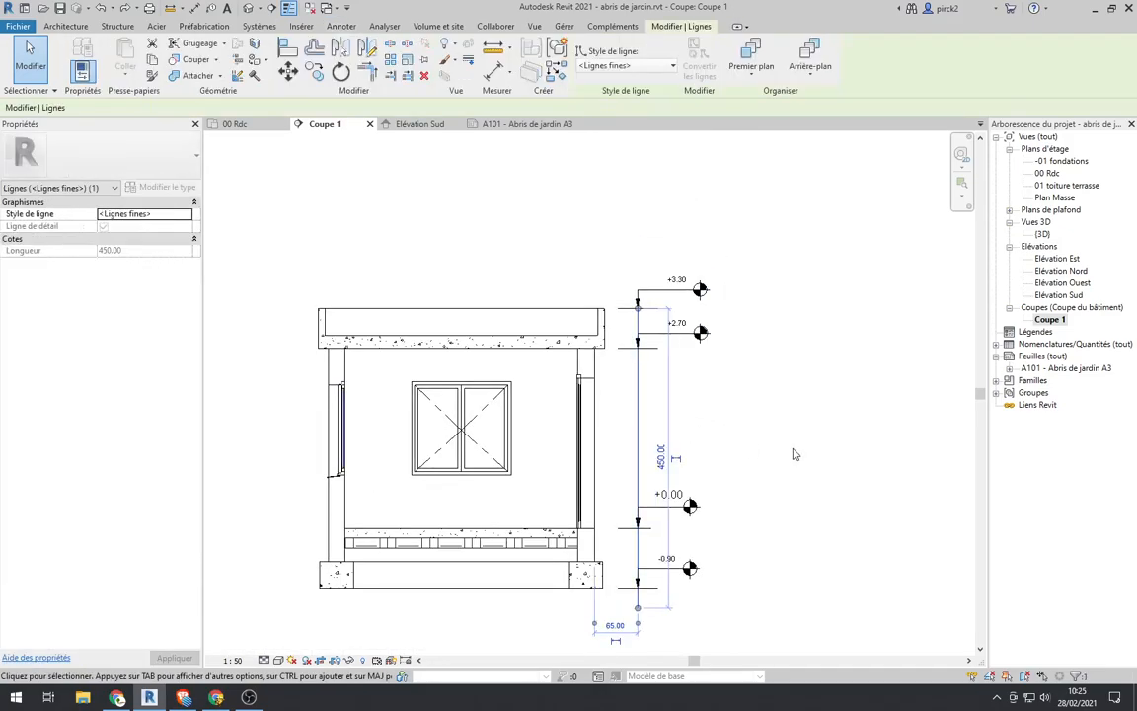
{"action": "key", "text": "Delete"}
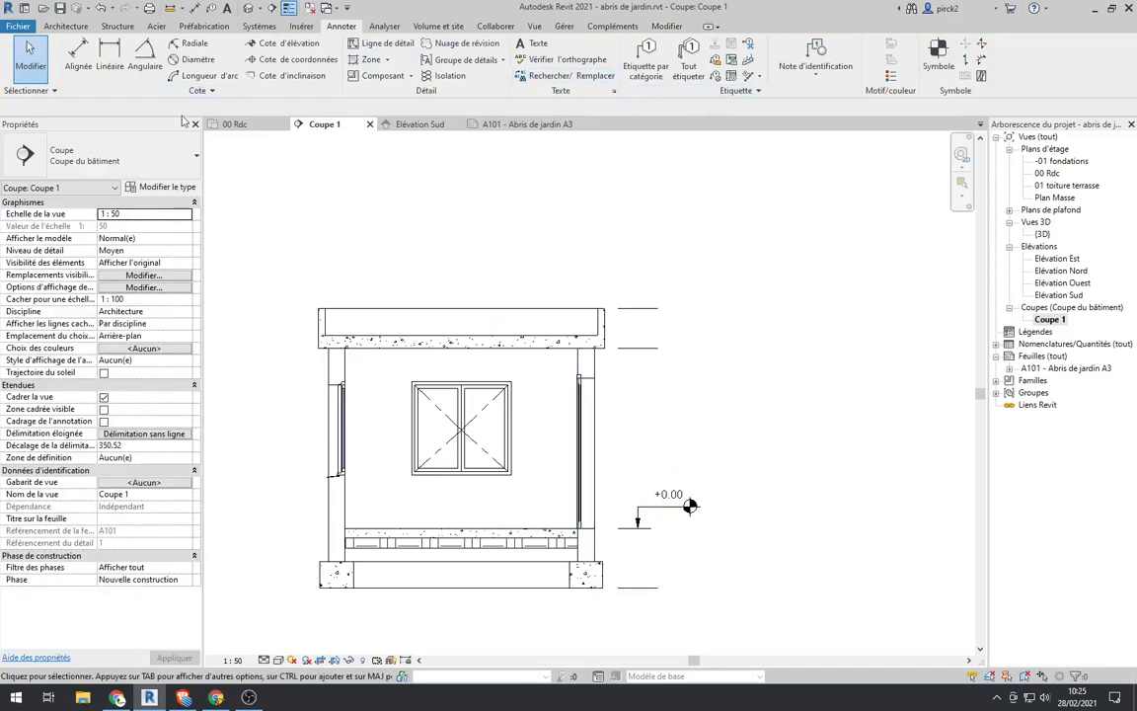
Step: Place spot elevations on the roof slab underside, parapet top and foundation base reference lines, aligned with the +0.00 mark
{"action": "left_click", "coordinate": [261, 43]}
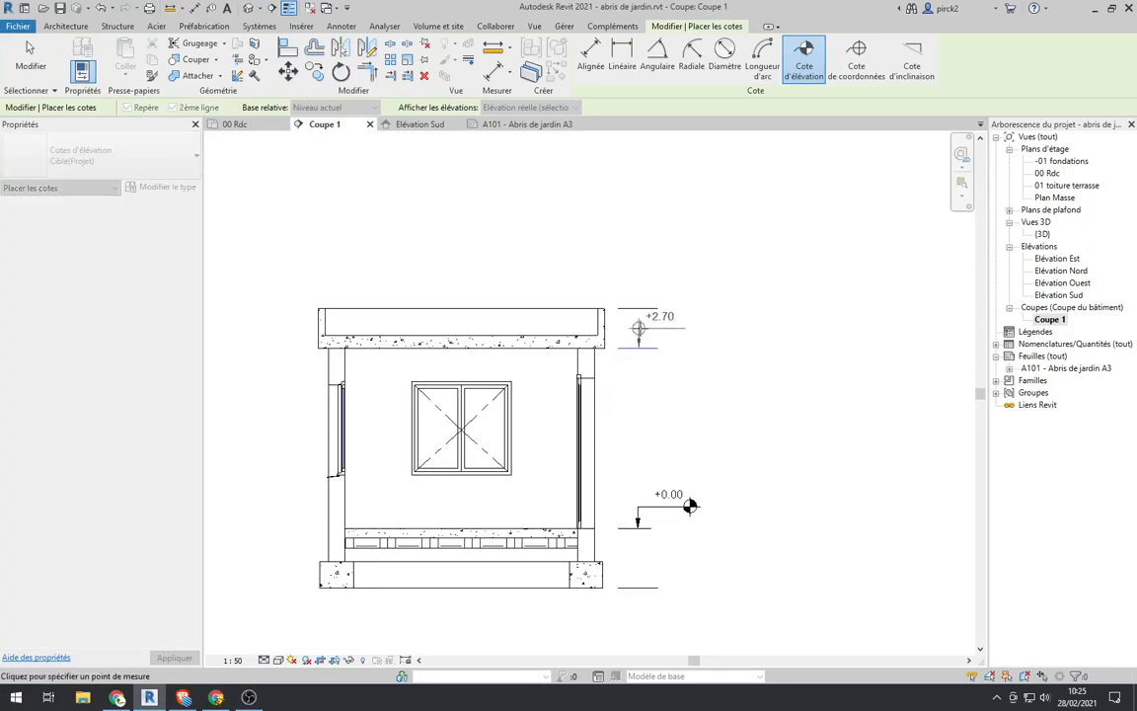
{"action": "left_click", "coordinate": [638, 341]}
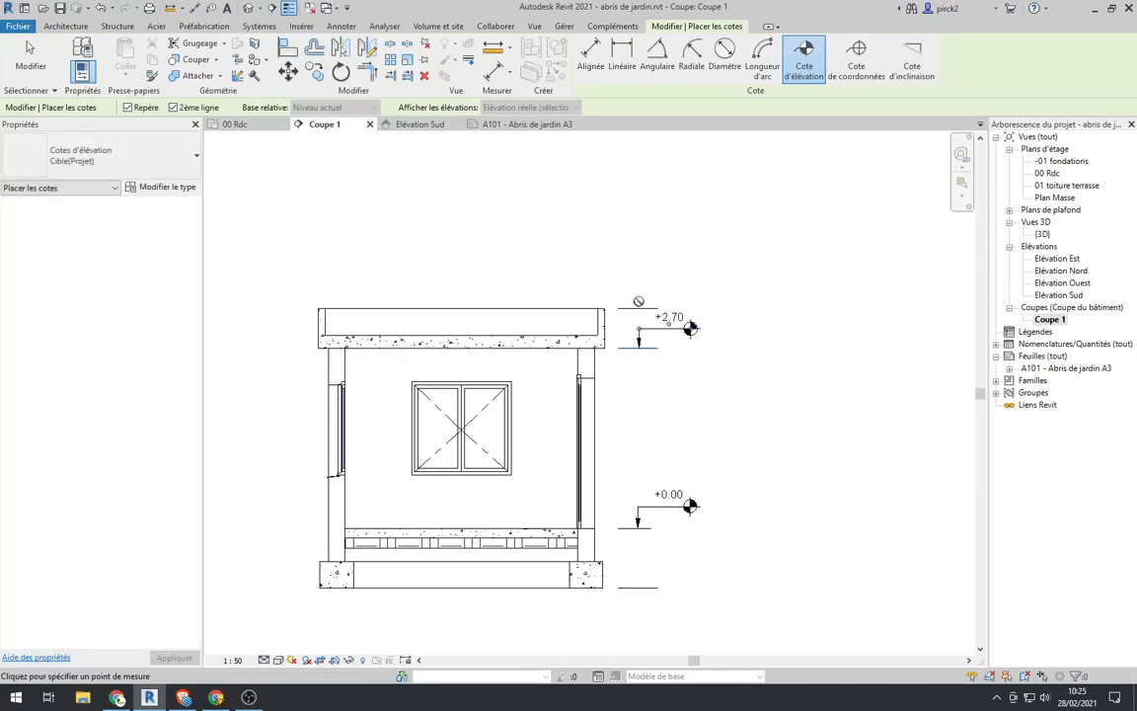
{"action": "left_click", "coordinate": [637, 309]}
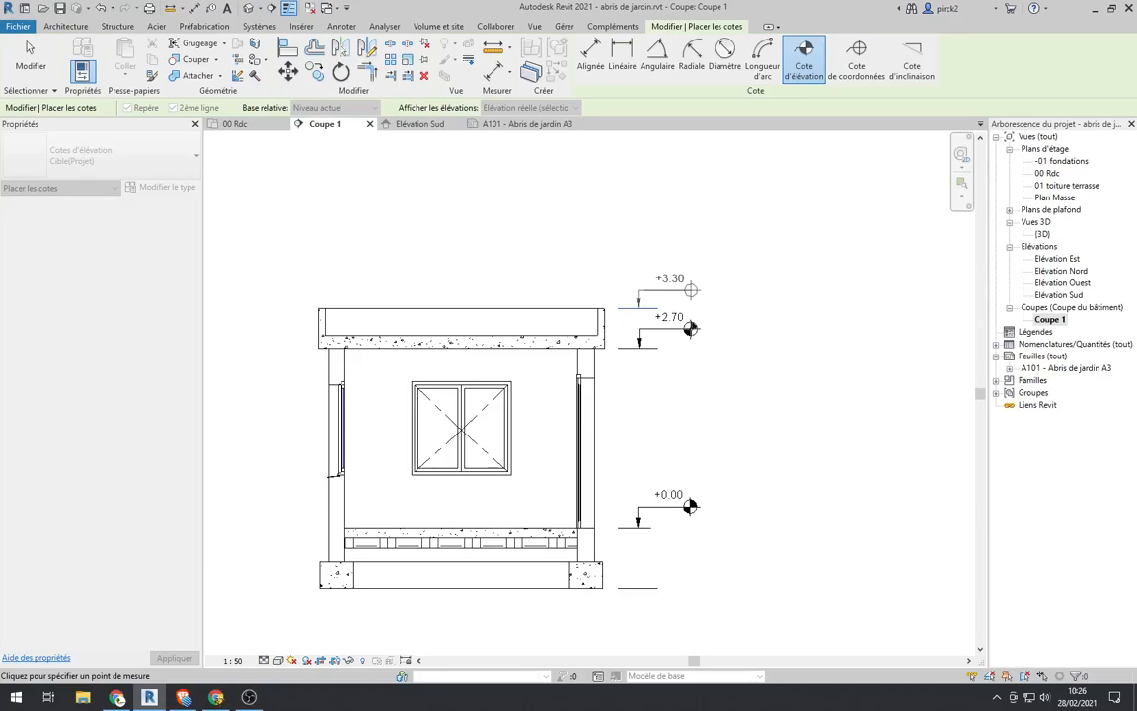
{"action": "left_click", "coordinate": [691, 290]}
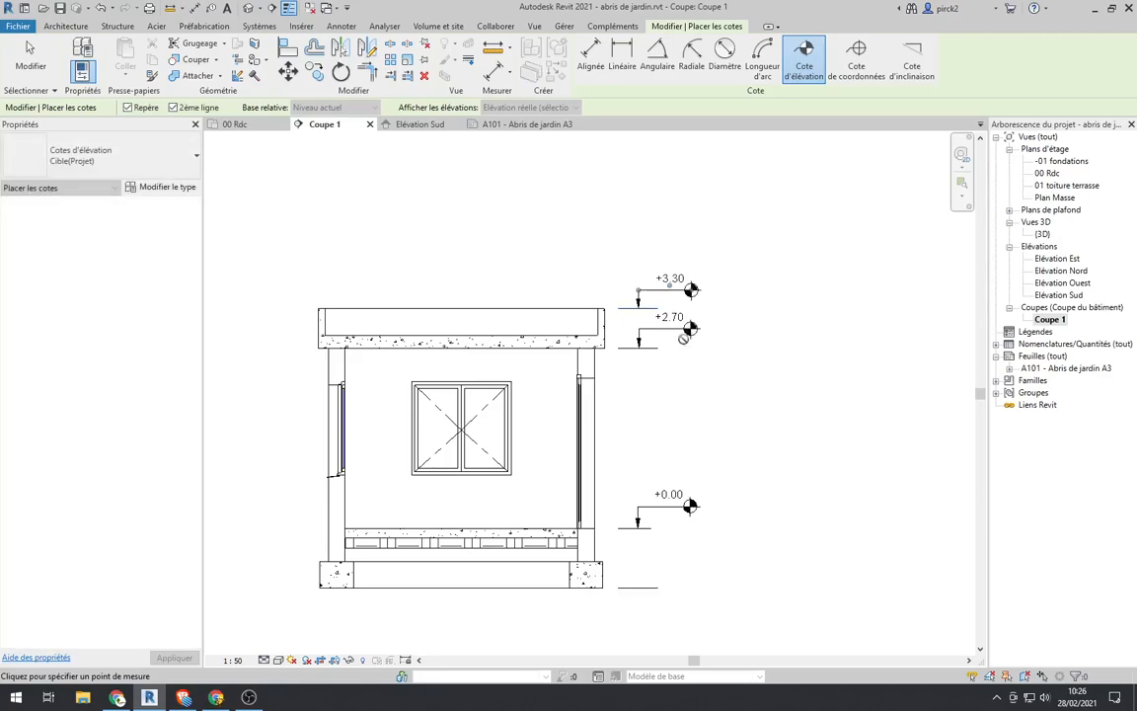
{"action": "left_click", "coordinate": [637, 584]}
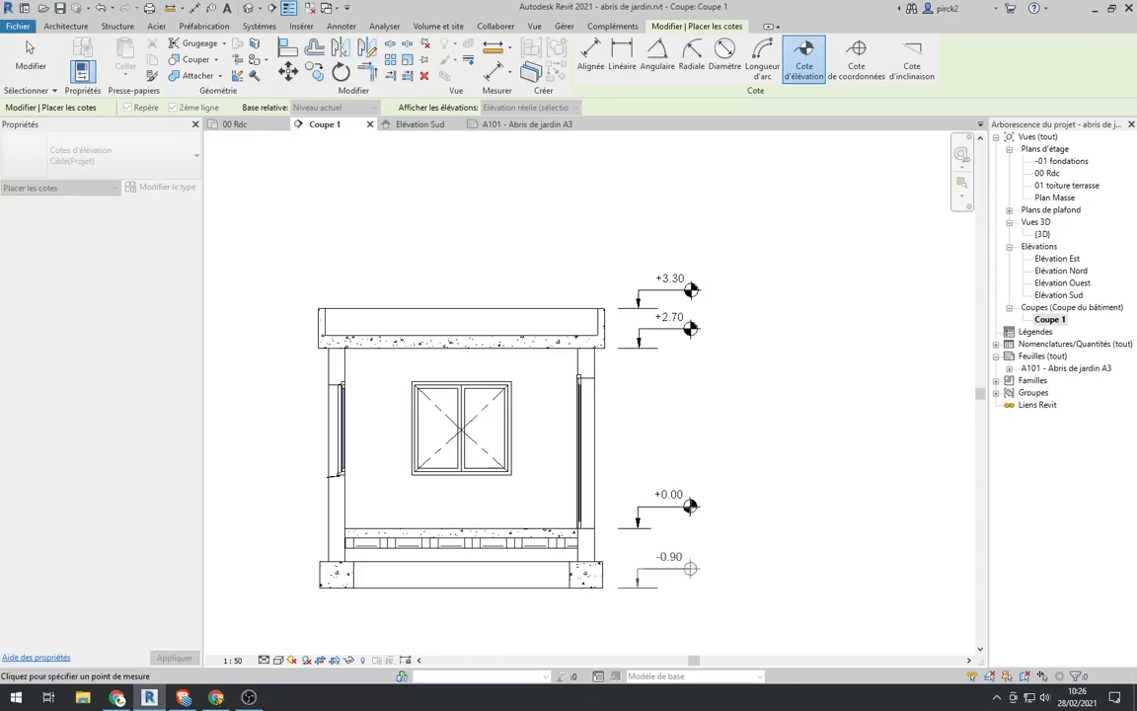
{"action": "left_click", "coordinate": [689, 568]}
{"action": "scroll", "coordinate": [709, 312], "scroll_direction": "down", "scroll_amount": 3}
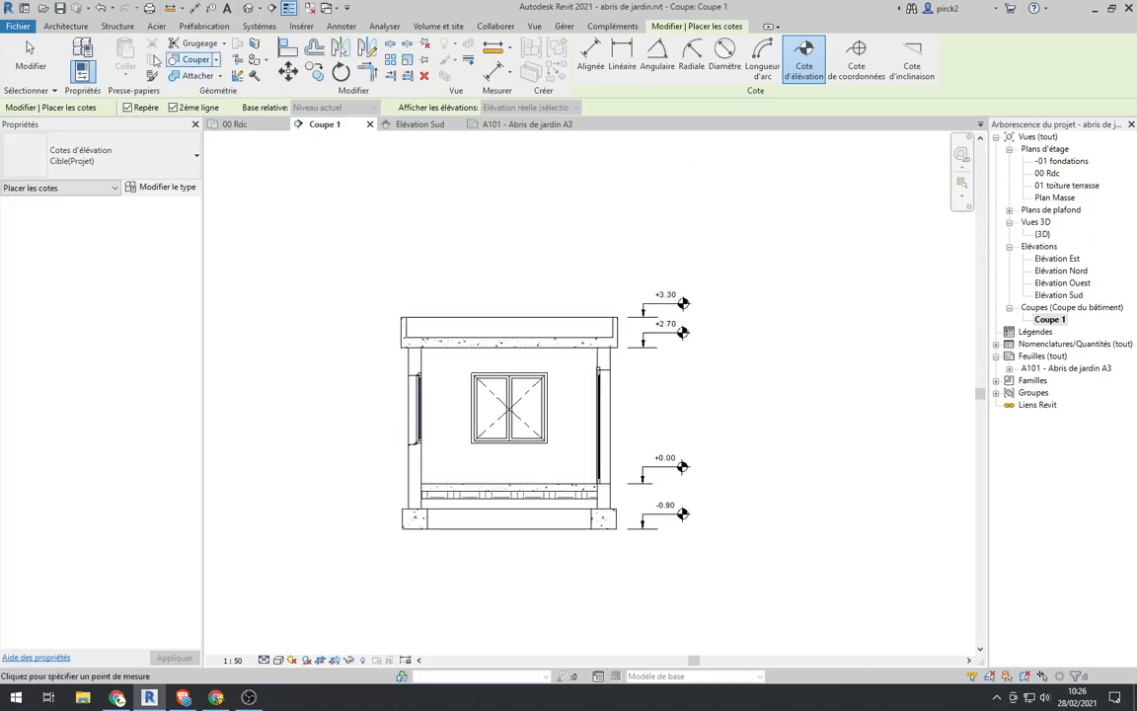
{"action": "left_click", "coordinate": [29, 50]}
Step: Turn off view cropping in Coupe 1 and briefly show its crop region to check the extent, leaving it hidden
{"action": "scroll", "coordinate": [815, 282], "scroll_direction": "down", "scroll_amount": 3}
{"action": "scroll", "coordinate": [553, 484], "scroll_direction": "up", "scroll_amount": 2}
{"action": "scroll", "coordinate": [779, 362], "scroll_direction": "down", "scroll_amount": 4}
{"action": "middle_click_drag", "start_coordinate": [780, 348], "coordinate": [625, 385]}
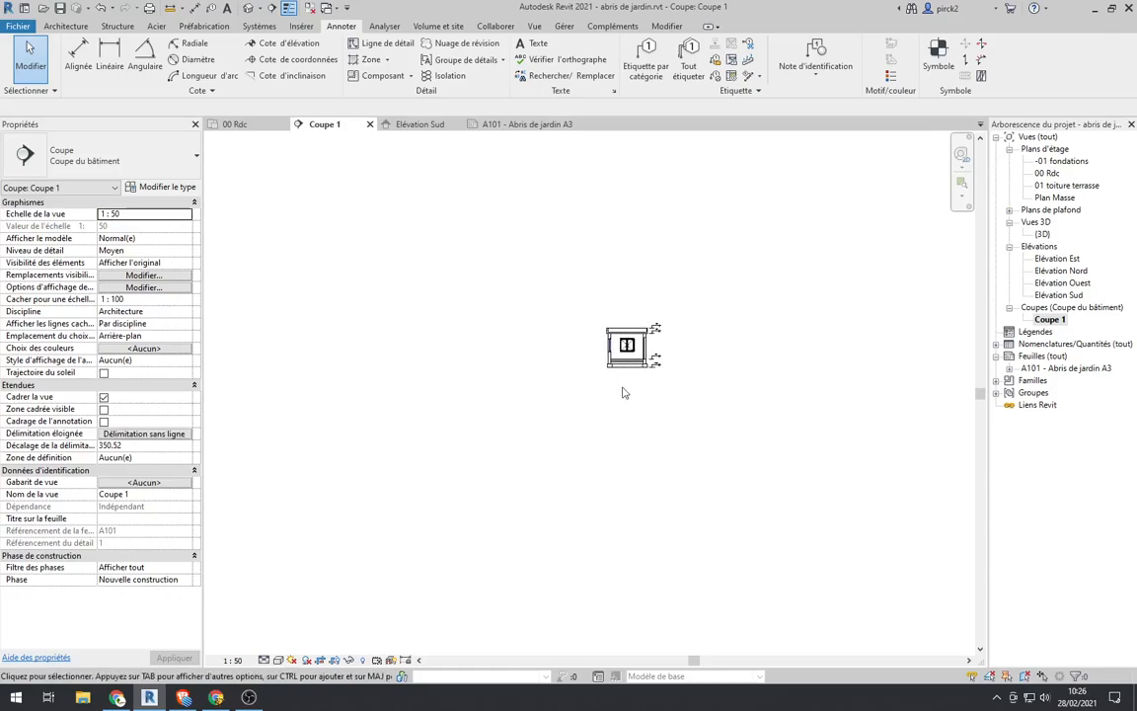
{"action": "left_click", "coordinate": [336, 660]}
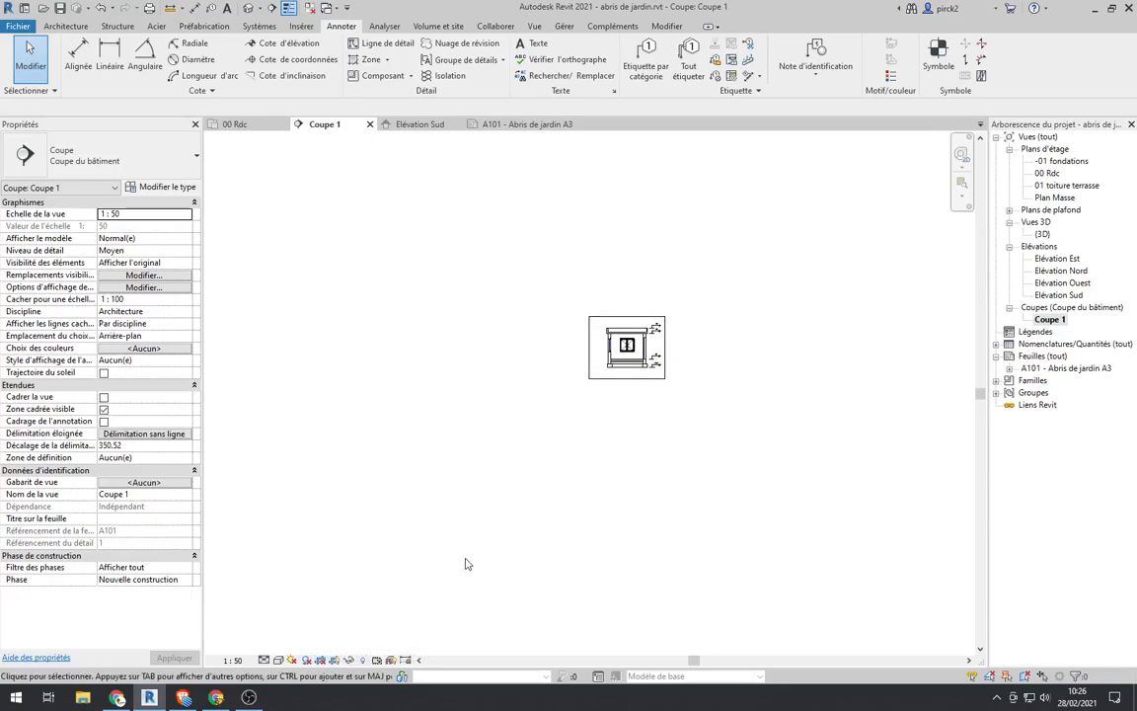
{"action": "left_click", "coordinate": [335, 660]}
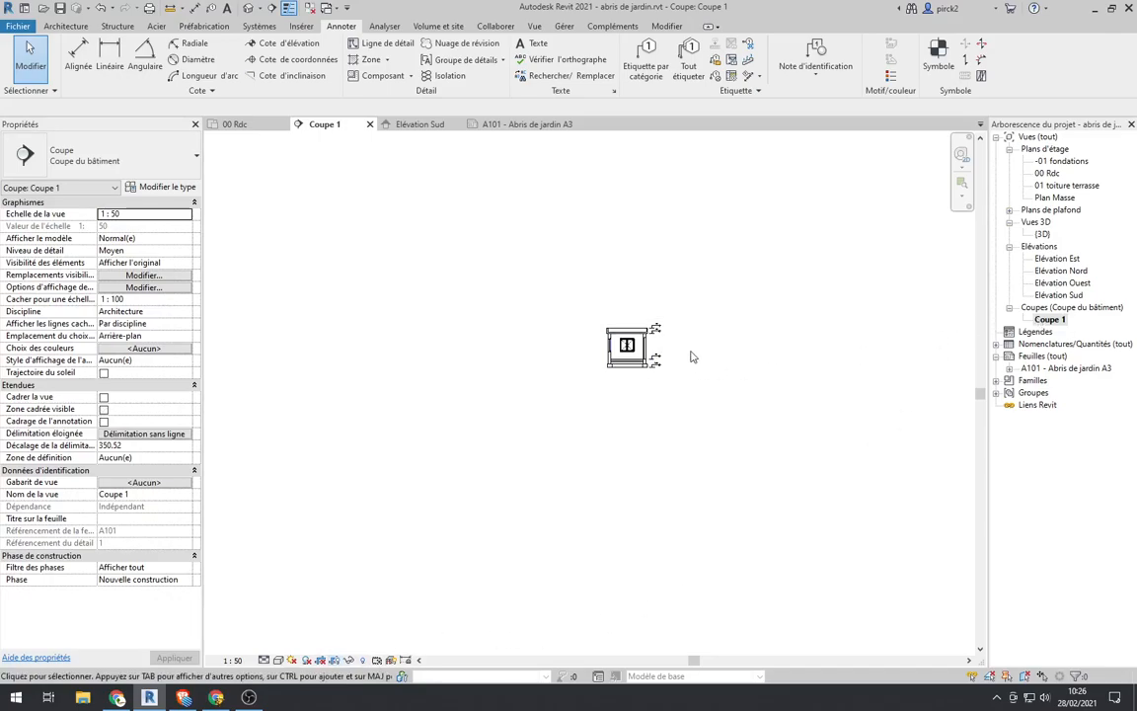
Step: Place the Coupe 1 view on sheet A101 - Abris de jardin A3, beside the Elévation Sud view and horizontally aligned with it
{"action": "left_click", "coordinate": [1049, 321]}
{"action": "left_click", "coordinate": [1067, 368]}
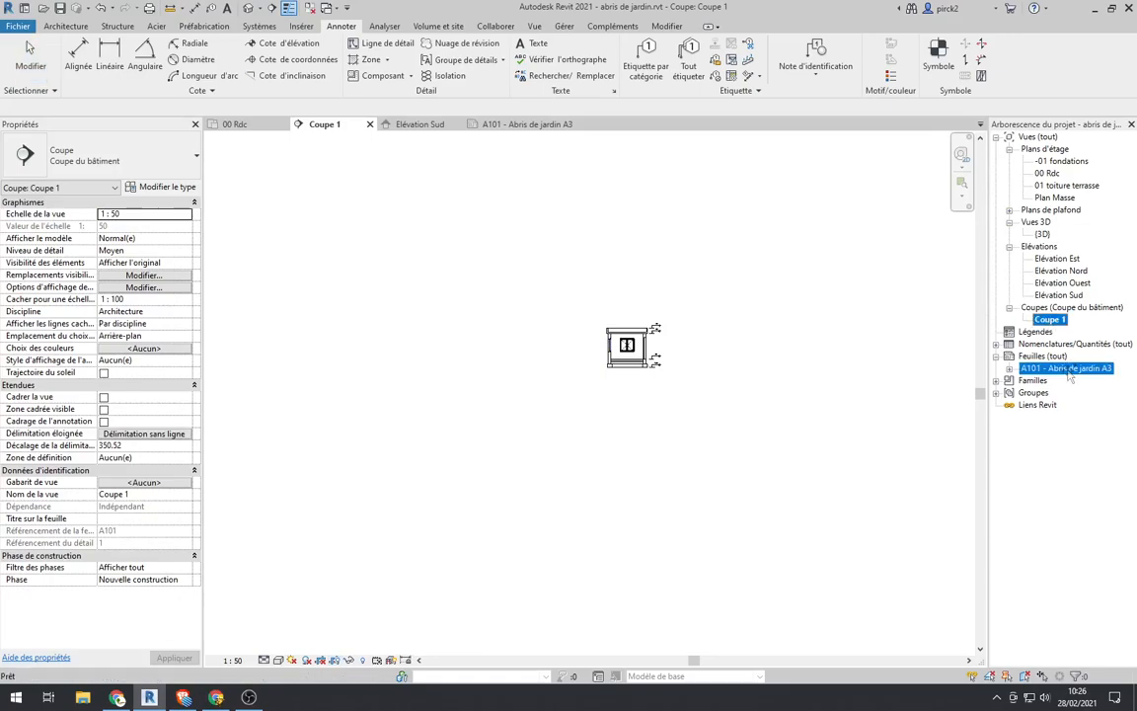
{"action": "double_click", "coordinate": [1068, 368]}
{"action": "left_click_drag", "start_coordinate": [1049, 320], "coordinate": [648, 347]}
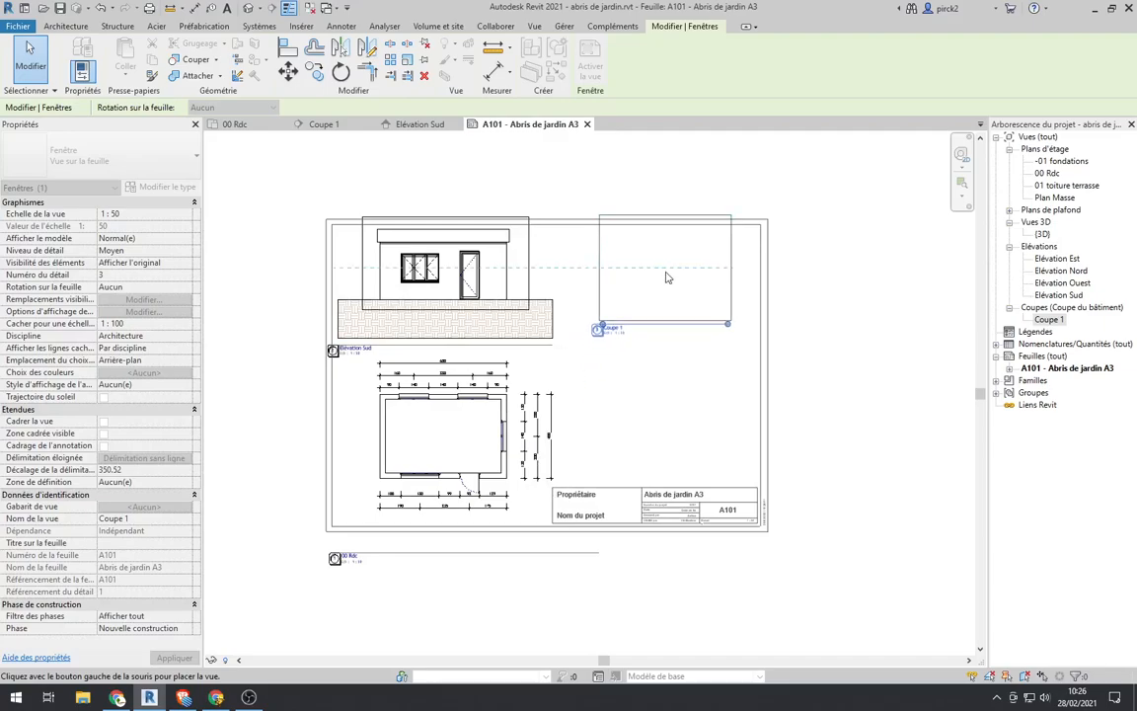
{"action": "left_click", "coordinate": [666, 278]}
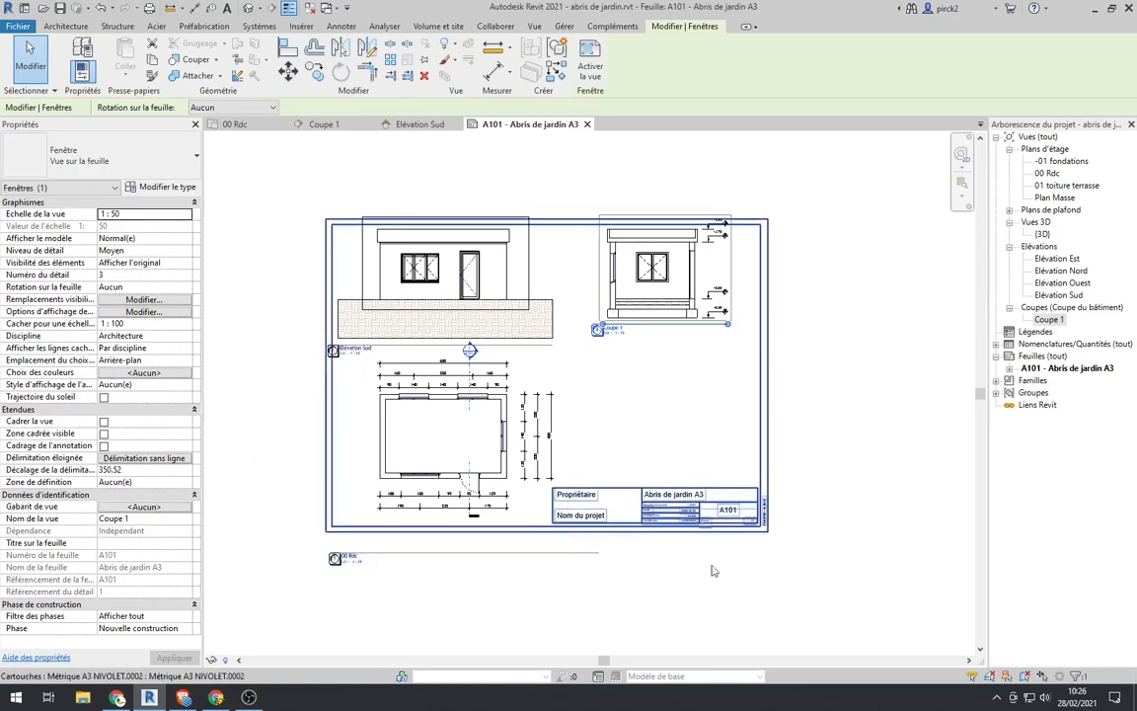
Step: Activate the Elévation Sud view on the sheet, turn on its view cropping, hide its crop region and deactivate the view
{"action": "double_click", "coordinate": [530, 284]}
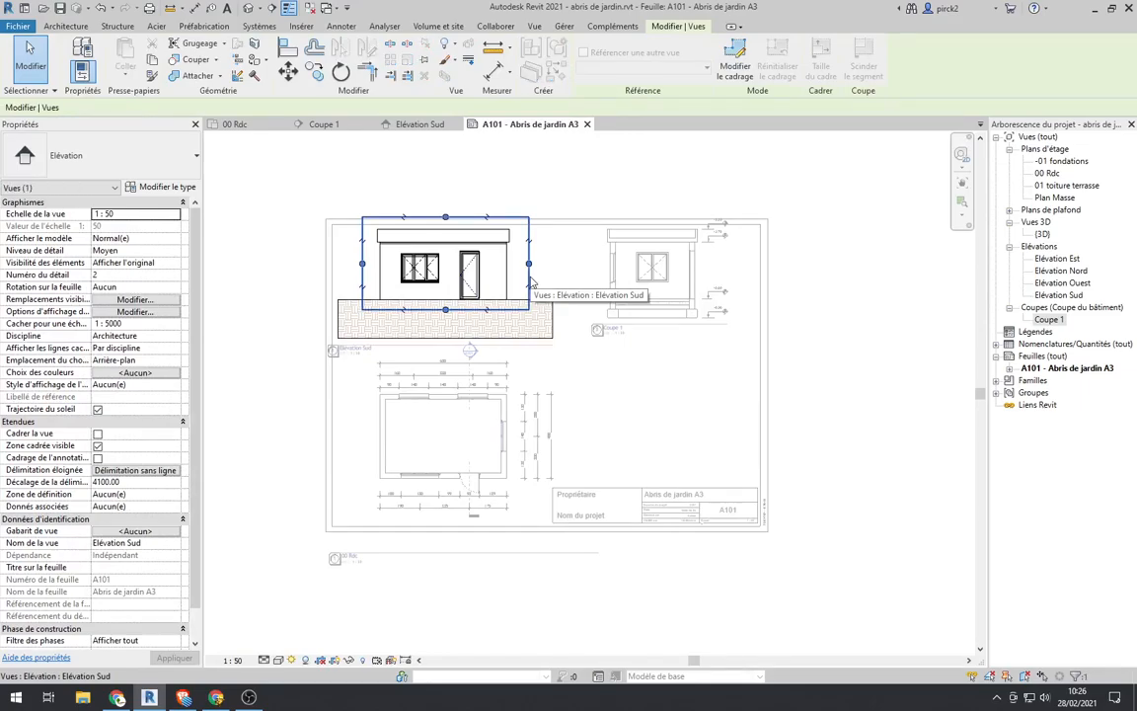
{"action": "left_click", "coordinate": [321, 660]}
{"action": "left_click", "coordinate": [334, 660]}
{"action": "scroll", "coordinate": [379, 318], "scroll_direction": "down", "scroll_amount": 2}
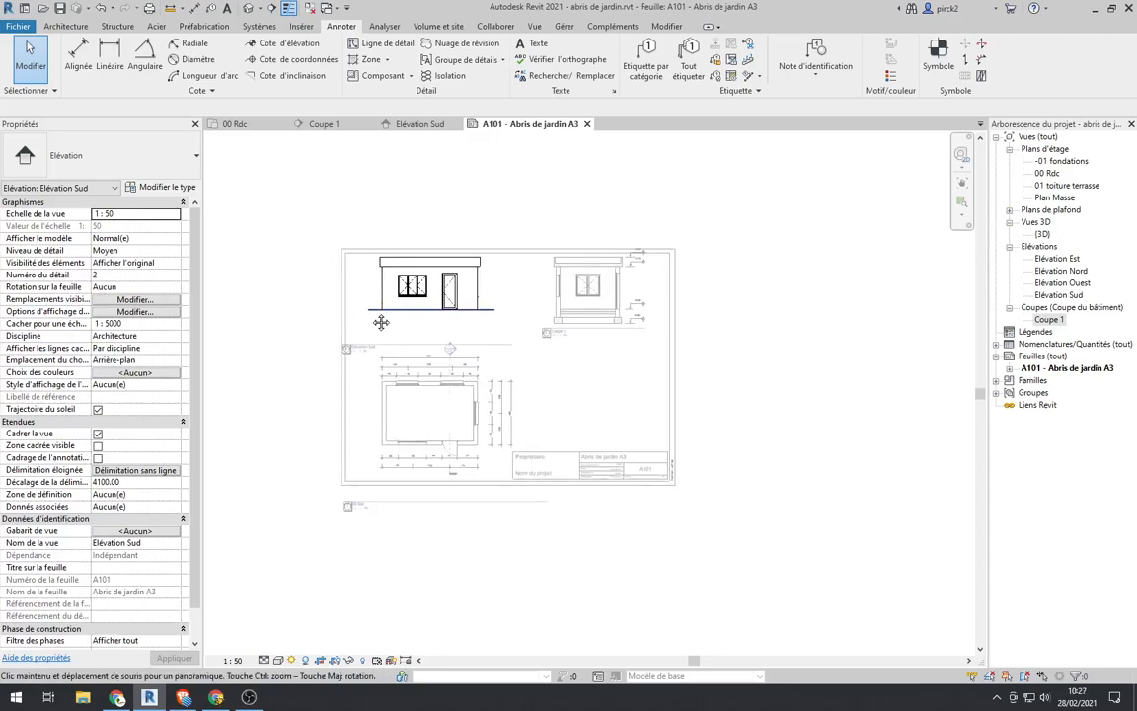
{"action": "middle_click_drag", "start_coordinate": [379, 318], "coordinate": [395, 344]}
{"action": "double_click", "coordinate": [906, 468]}
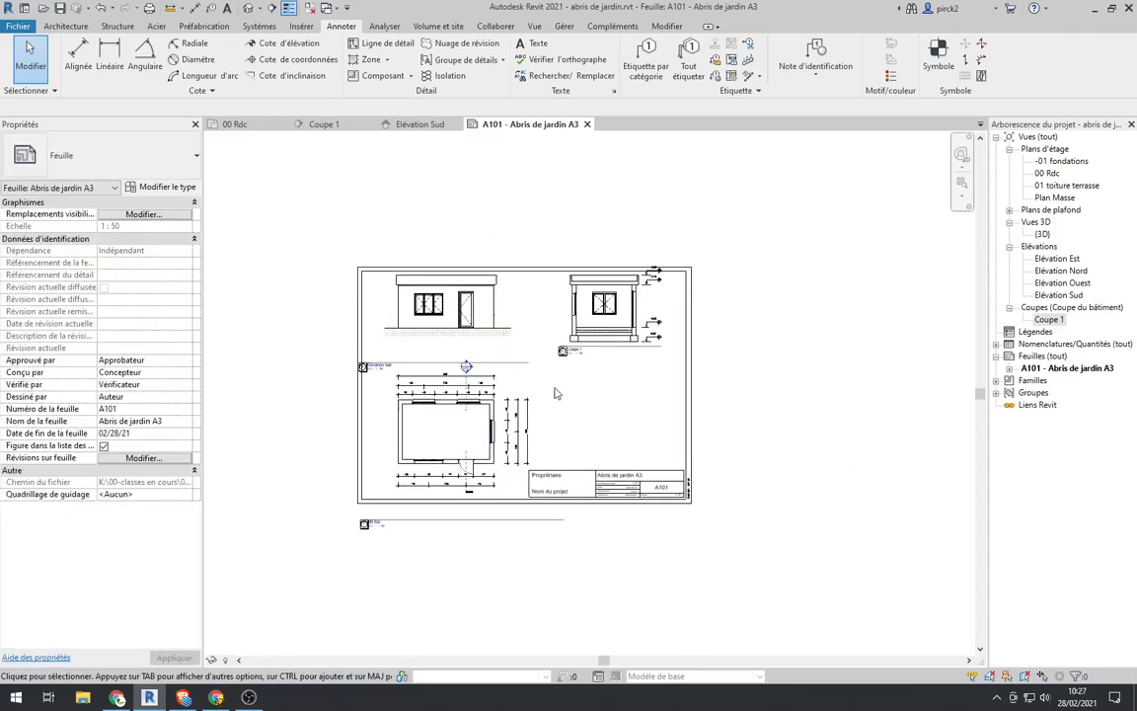
Step: Move the Elévation Sud and Coupe 1 views down so both sit fully inside the sheet border
{"action": "scroll", "coordinate": [548, 378], "scroll_direction": "up", "scroll_amount": 3}
{"action": "left_click", "coordinate": [458, 307]}
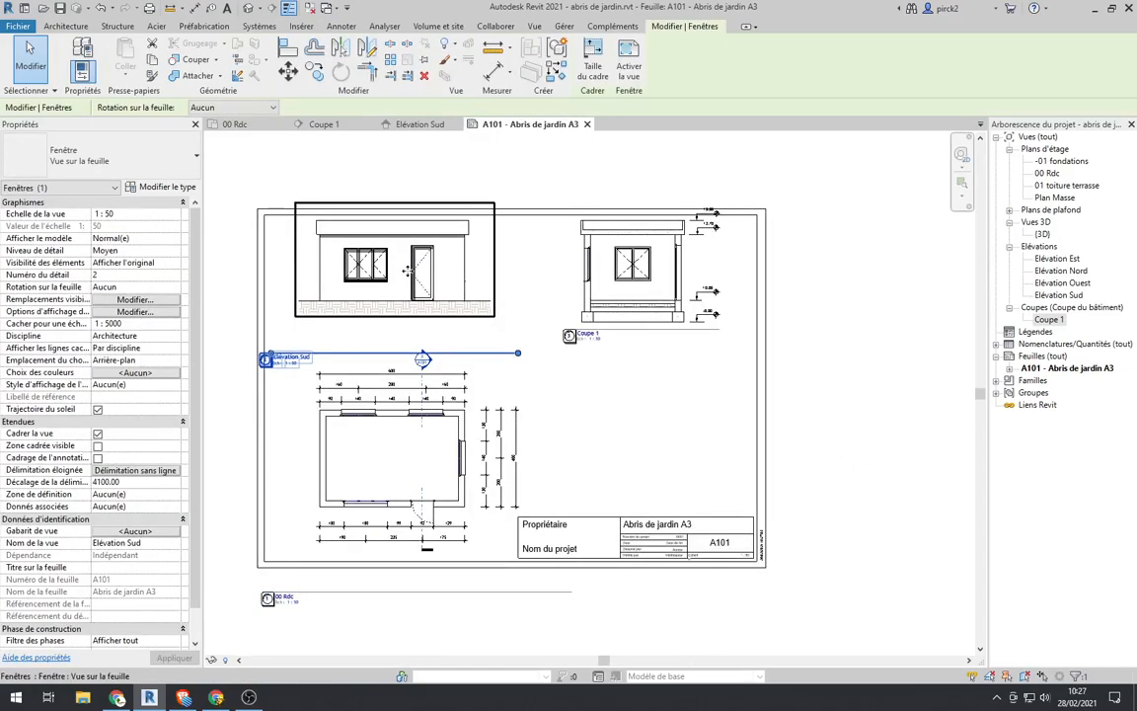
{"action": "left_click_drag", "start_coordinate": [408, 274], "coordinate": [405, 306]}
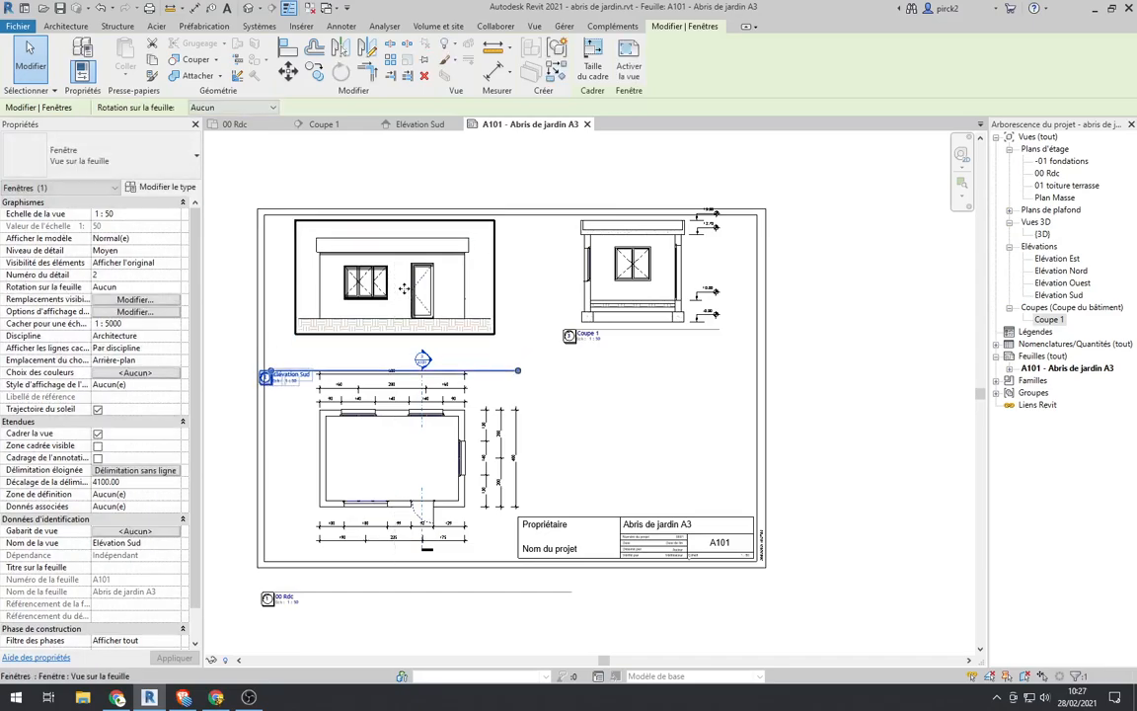
{"action": "left_click", "coordinate": [607, 301]}
{"action": "left_click_drag", "start_coordinate": [647, 294], "coordinate": [647, 308]}
{"action": "left_click", "coordinate": [876, 363]}
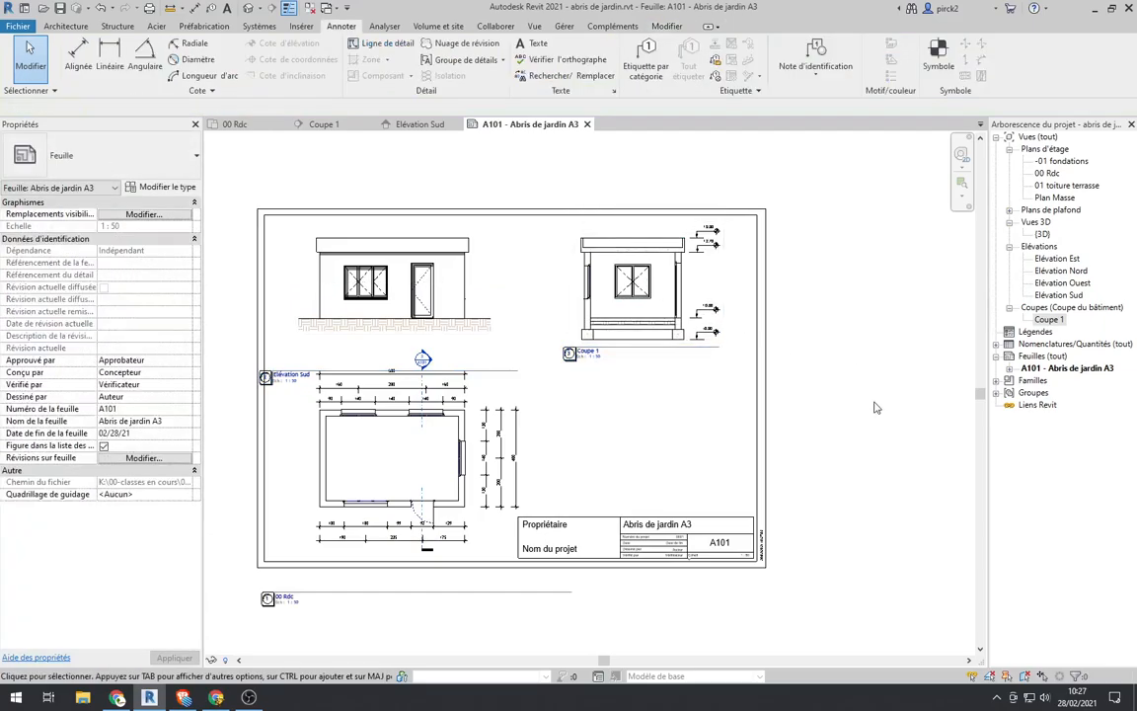
Step: Move the Elévation Sud view title up to just below the elevation, level with the Coupe 1 title
{"action": "scroll", "coordinate": [425, 429], "scroll_direction": "down", "scroll_amount": 1}
{"action": "middle_click_drag", "start_coordinate": [574, 346], "coordinate": [592, 341]}
{"action": "scroll", "coordinate": [331, 366], "scroll_direction": "up", "scroll_amount": 2}
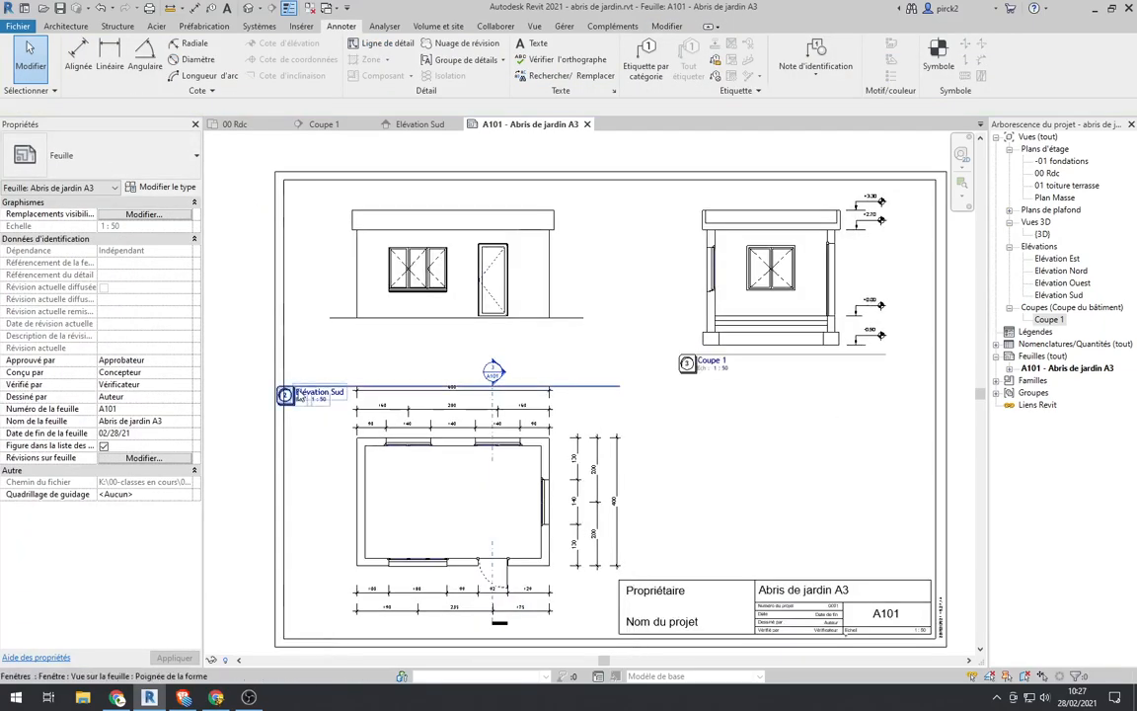
{"action": "left_click", "coordinate": [316, 398]}
{"action": "left_click_drag", "start_coordinate": [308, 393], "coordinate": [312, 363]}
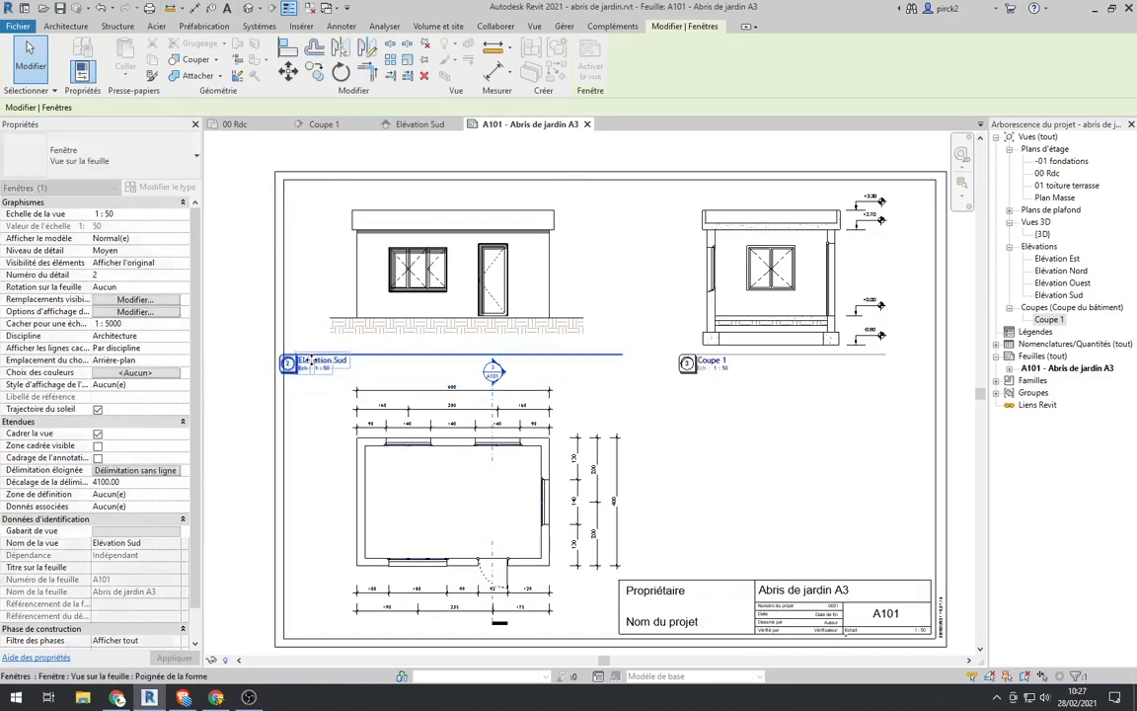
{"action": "left_click", "coordinate": [229, 319]}
Step: Move the 00 Rdc view title up from below the sheet to the lower border line
{"action": "scroll", "coordinate": [299, 307], "scroll_direction": "down", "scroll_amount": 2}
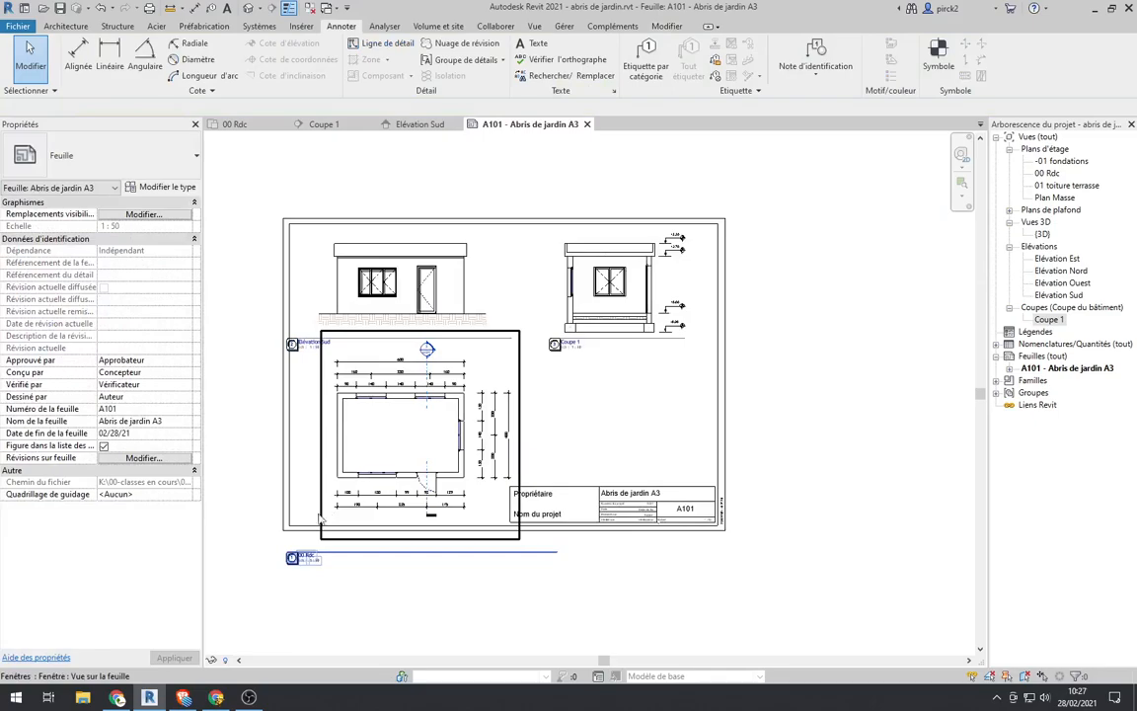
{"action": "scroll", "coordinate": [361, 549], "scroll_direction": "up", "scroll_amount": 2}
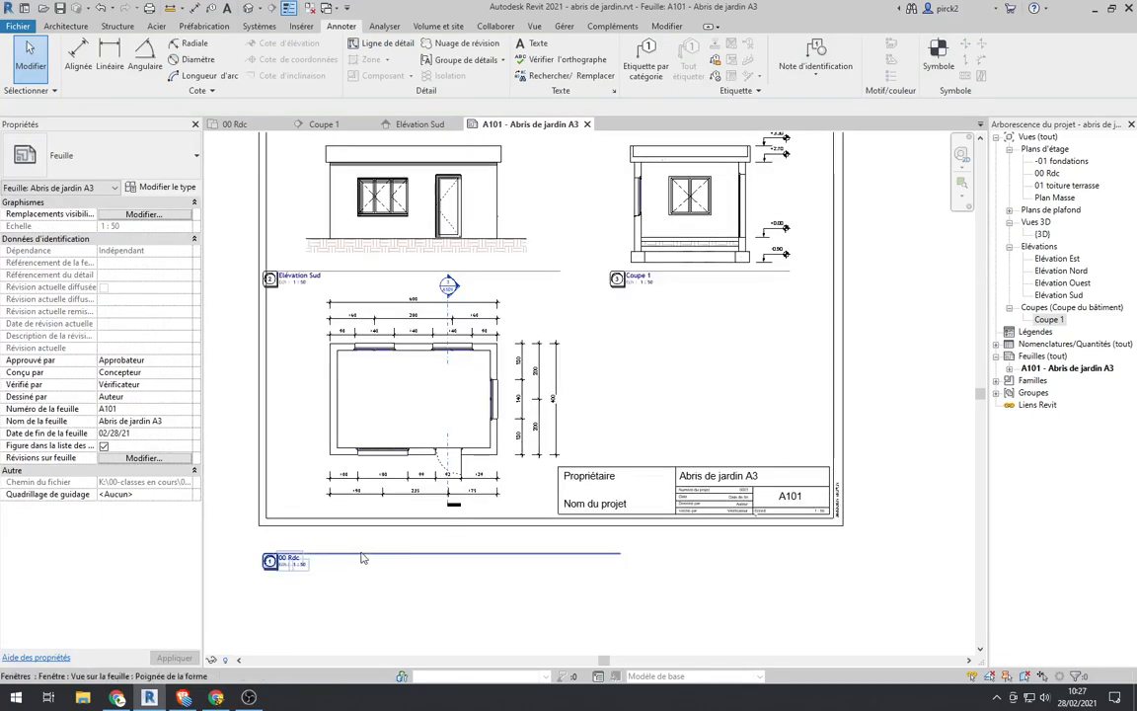
{"action": "left_click", "coordinate": [365, 557]}
{"action": "left_click_drag", "start_coordinate": [394, 555], "coordinate": [388, 516]}
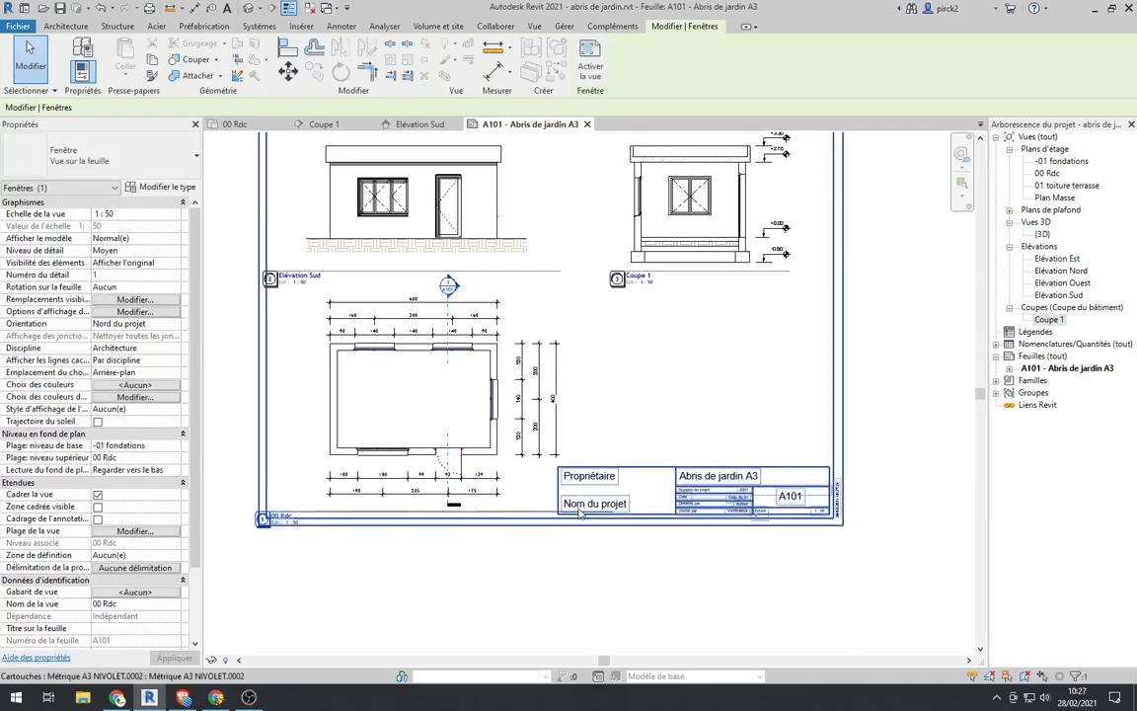
{"action": "left_click", "coordinate": [537, 517]}
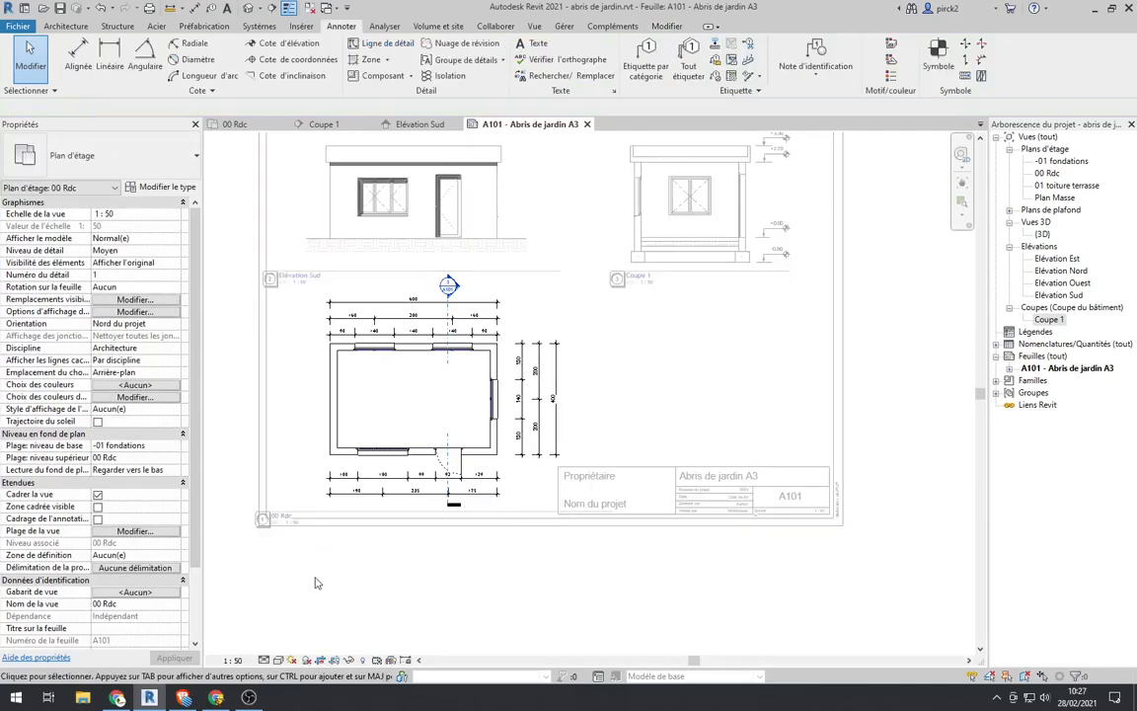
{"action": "double_click", "coordinate": [341, 592]}
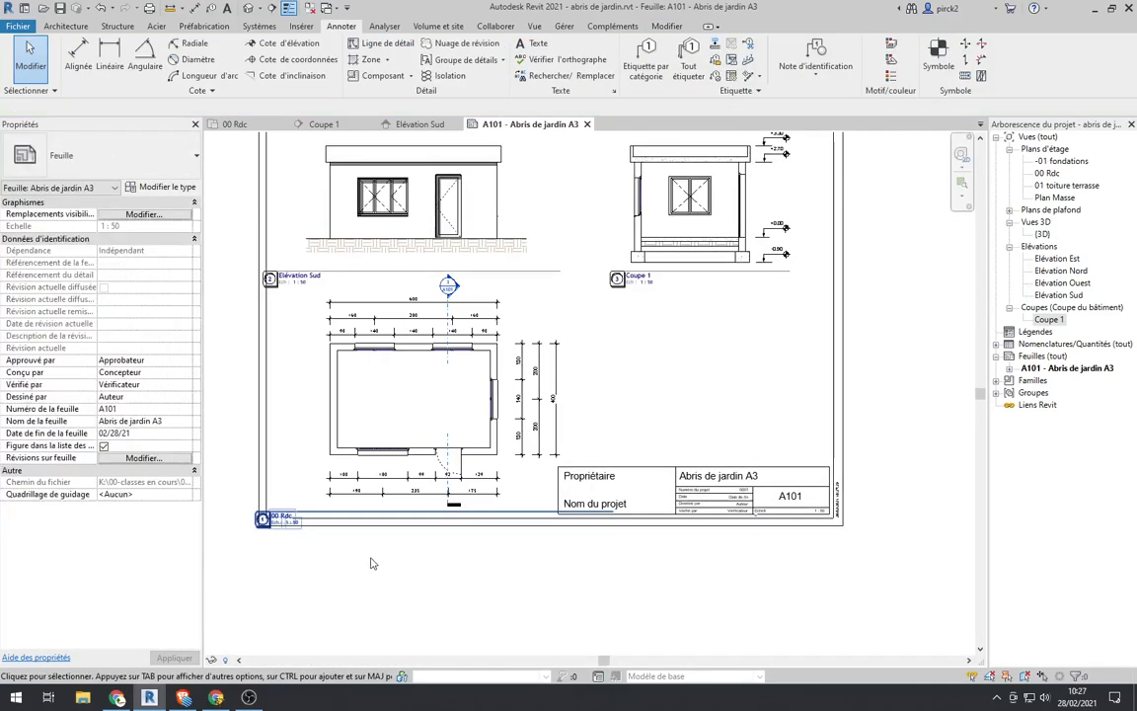
Step: Shift the 00 Rdc view title horizontally until its marker lies outside the sheet border, beyond the title block's overlap
{"action": "scroll", "coordinate": [405, 543], "scroll_direction": "down", "scroll_amount": 3}
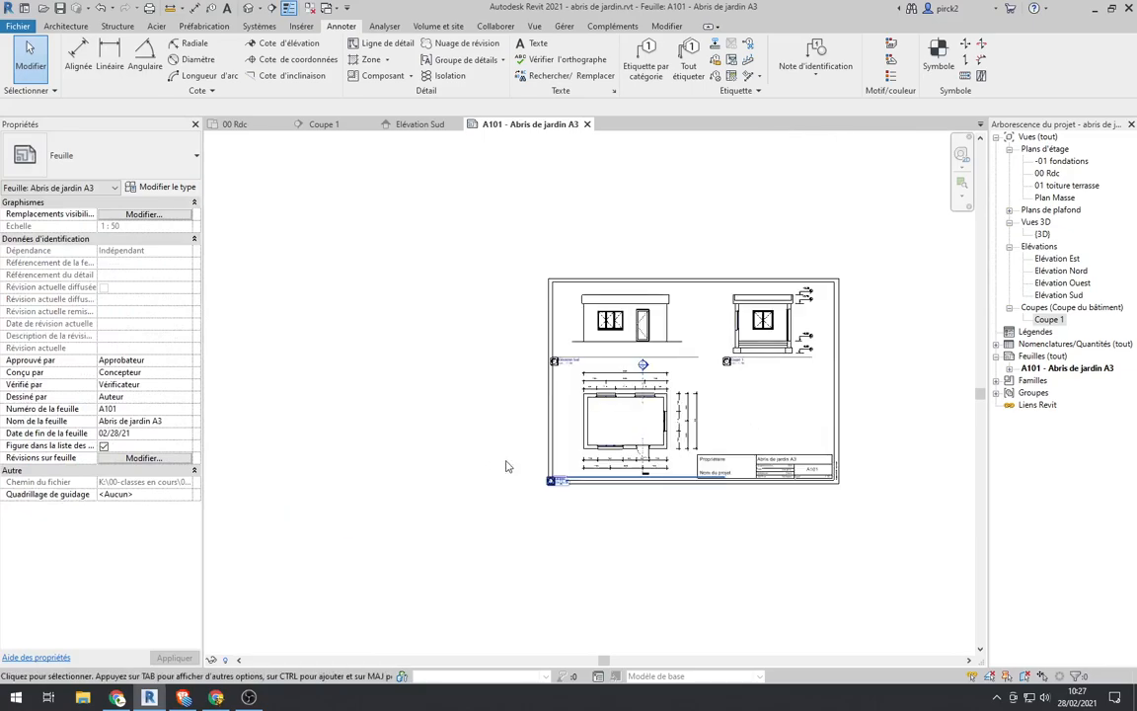
{"action": "scroll", "coordinate": [497, 459], "scroll_direction": "up", "scroll_amount": 5}
{"action": "scroll", "coordinate": [517, 409], "scroll_direction": "down", "scroll_amount": 2}
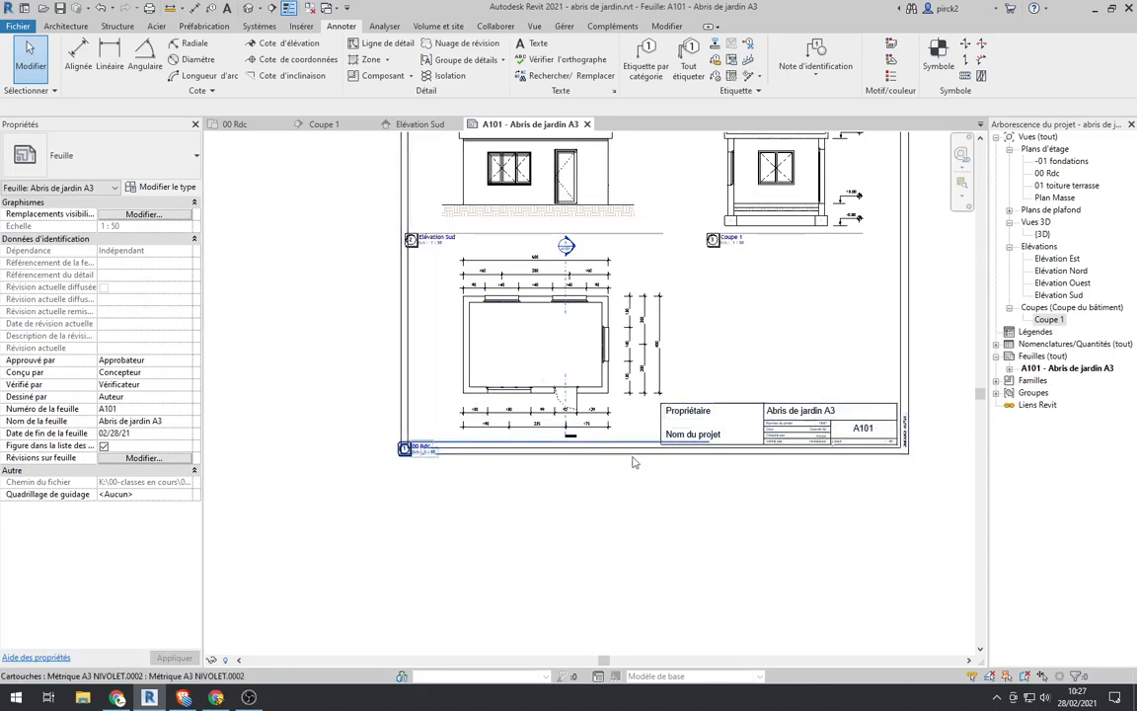
{"action": "scroll", "coordinate": [403, 499], "scroll_direction": "up", "scroll_amount": 1}
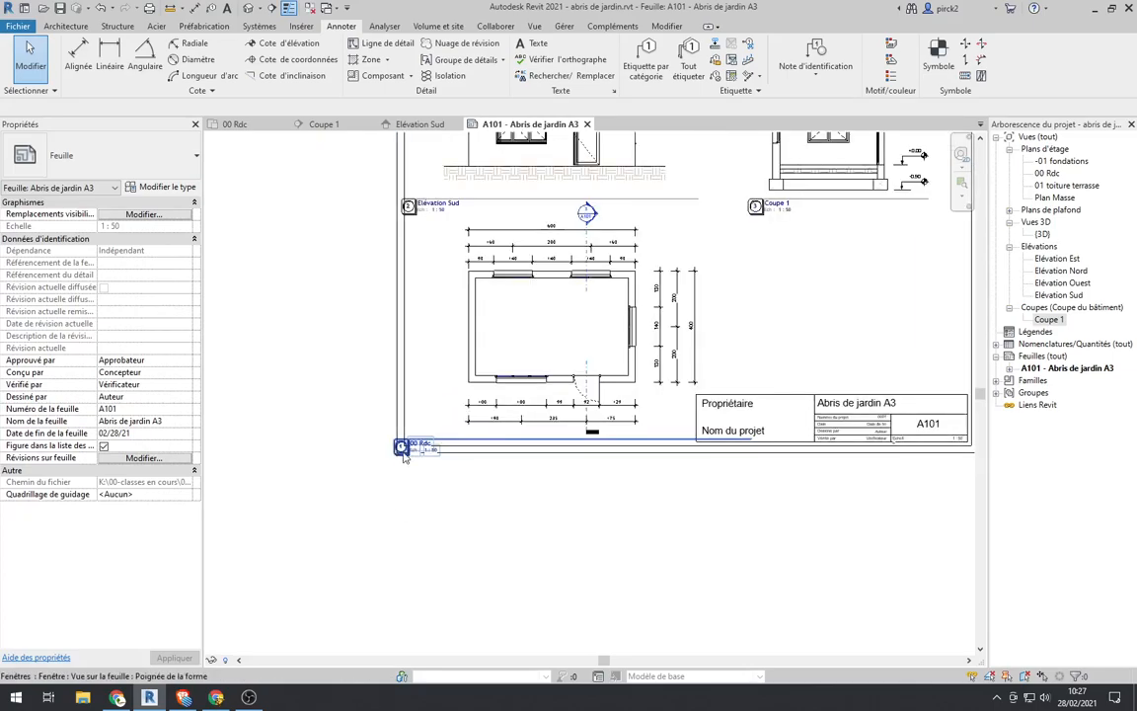
{"action": "left_click", "coordinate": [416, 447]}
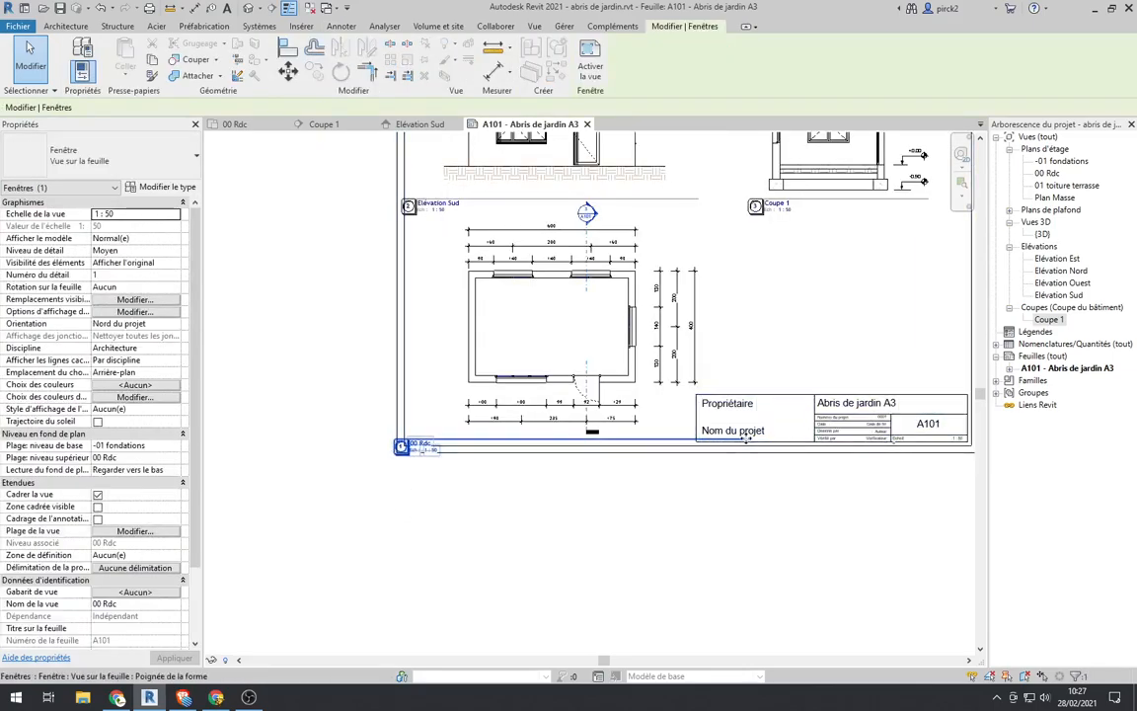
{"action": "left_click_drag", "start_coordinate": [440, 452], "coordinate": [340, 452]}
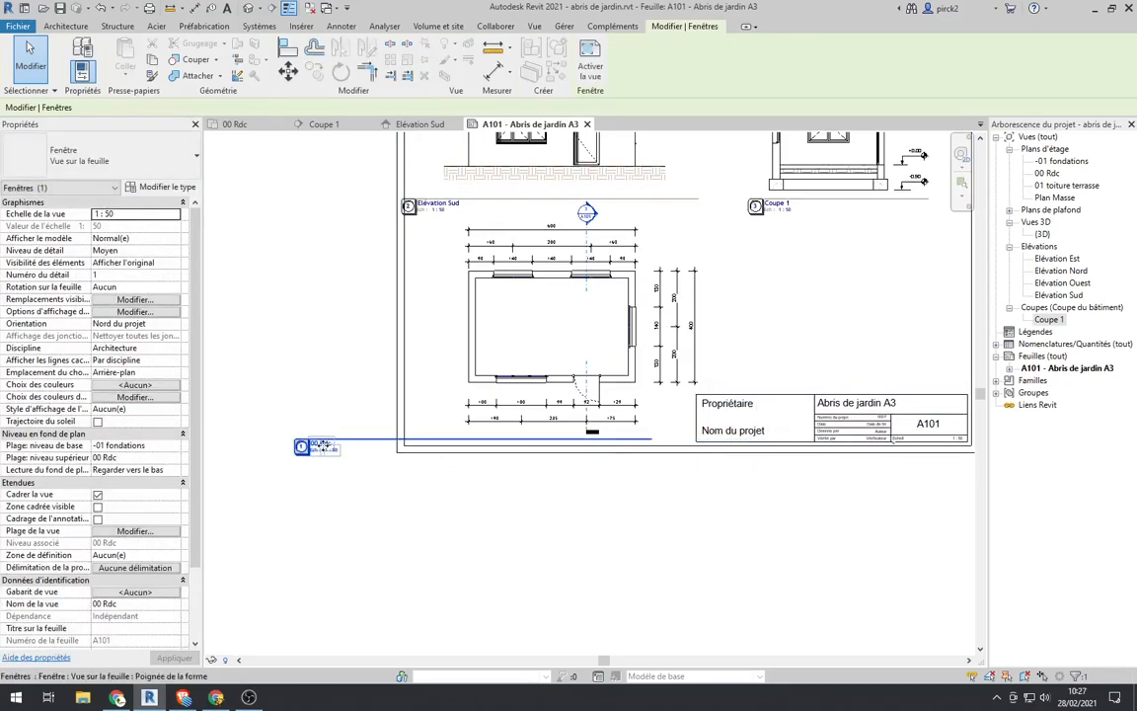
{"action": "left_click", "coordinate": [340, 604]}
{"action": "double_click", "coordinate": [323, 450]}
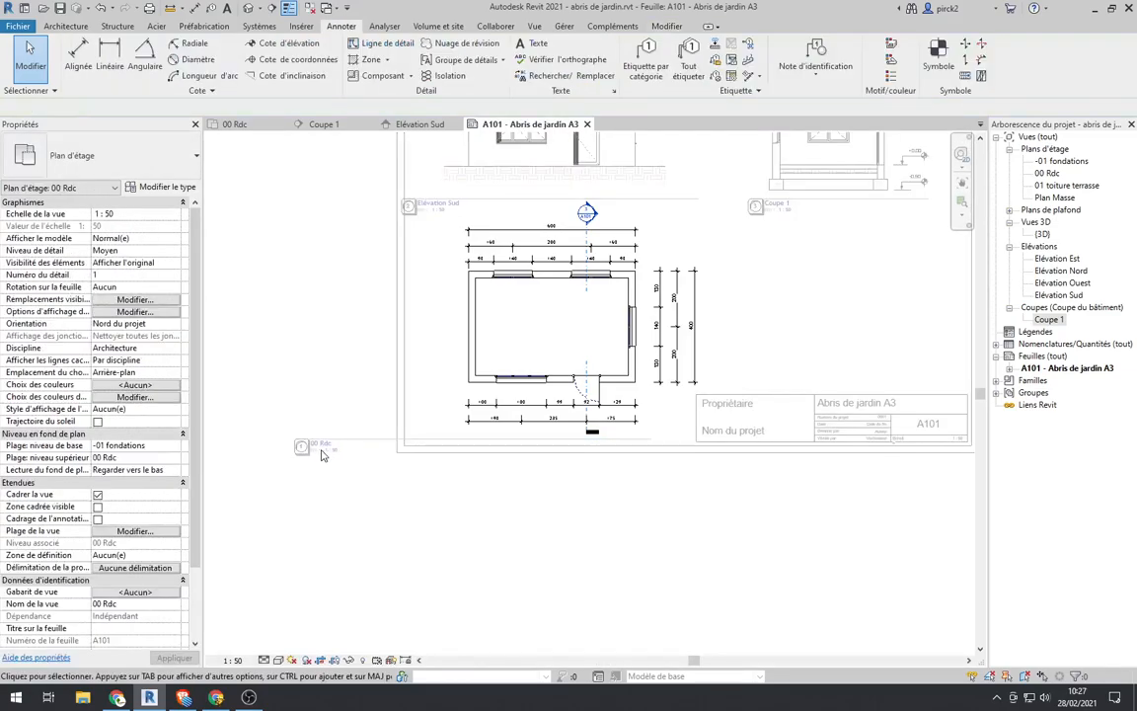
{"action": "scroll", "coordinate": [415, 422], "scroll_direction": "down", "scroll_amount": 2}
{"action": "double_click", "coordinate": [331, 388]}
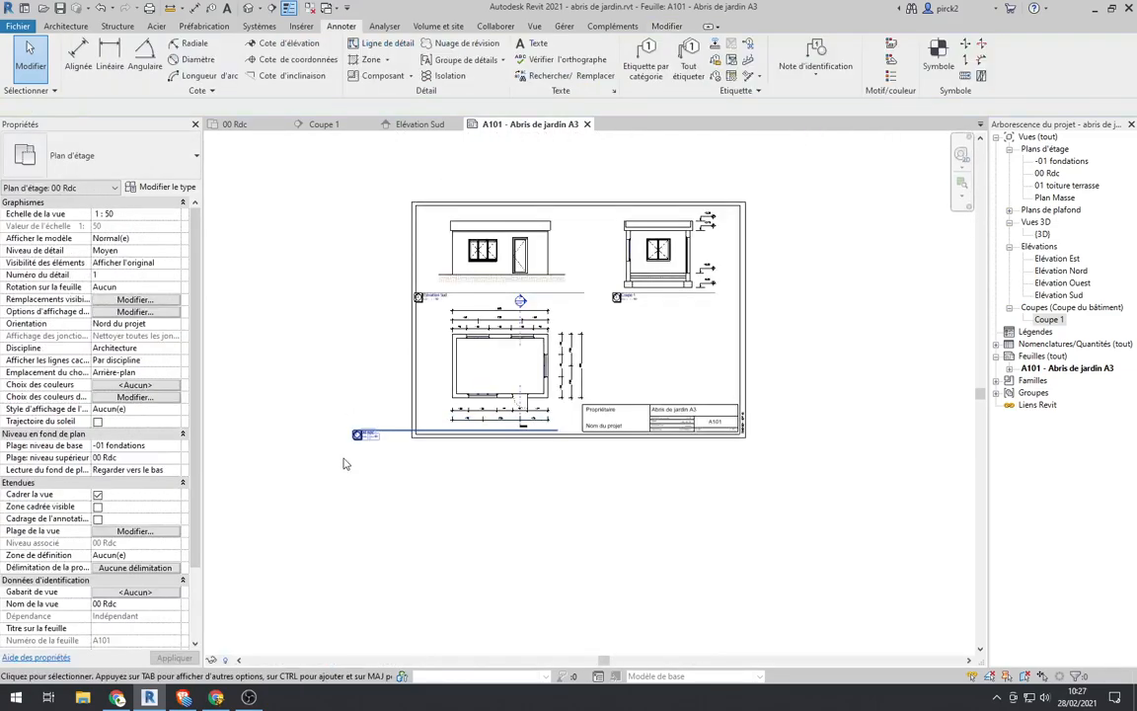
Step: Shorten the 00 Rdc title line from its marker end so the marker comes back within the sheet's width
{"action": "scroll", "coordinate": [350, 429], "scroll_direction": "up", "scroll_amount": 3}
{"action": "left_click", "coordinate": [365, 420]}
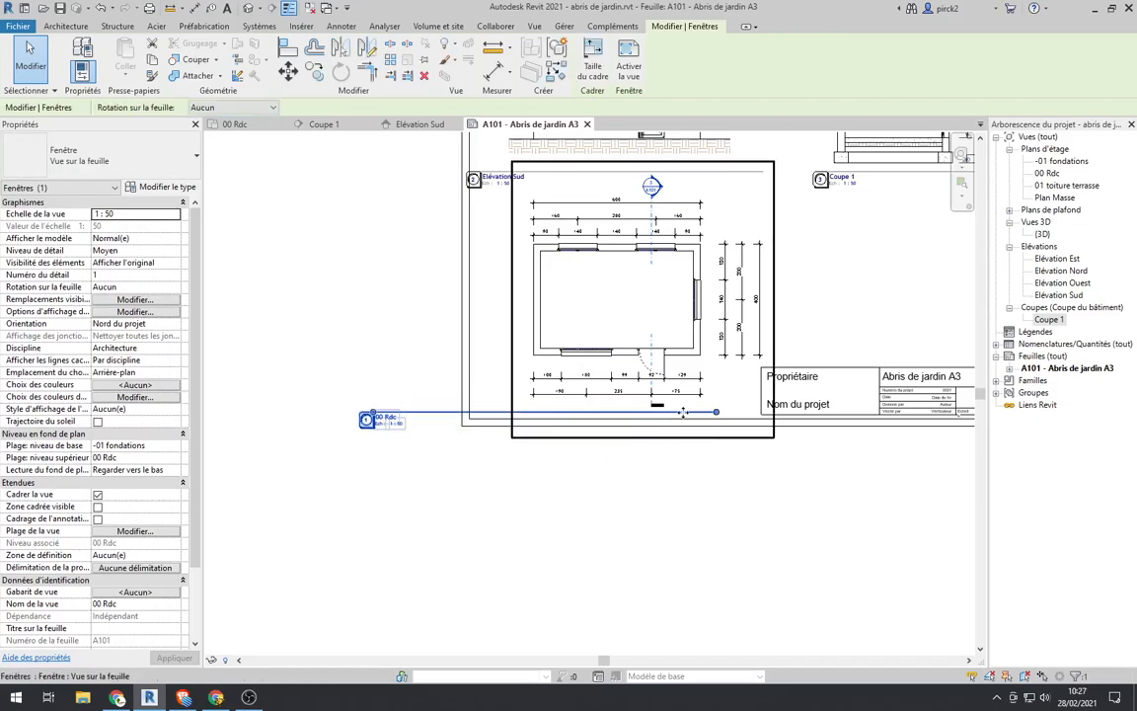
{"action": "left_click", "coordinate": [402, 420]}
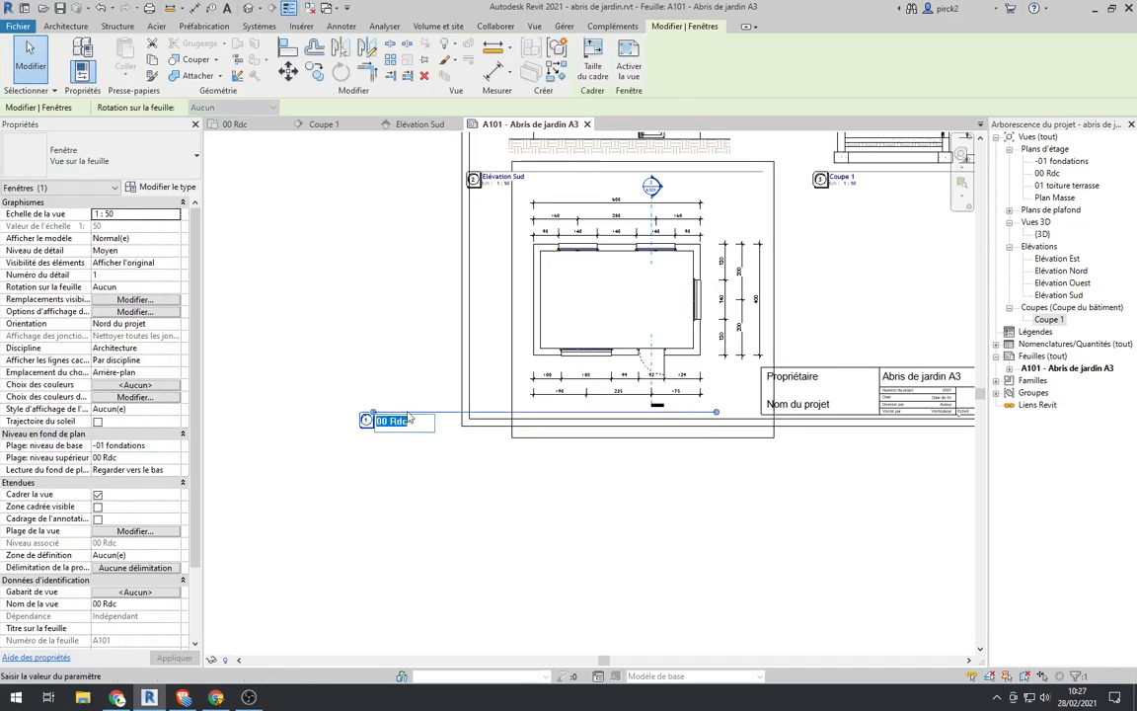
{"action": "left_click", "coordinate": [426, 461]}
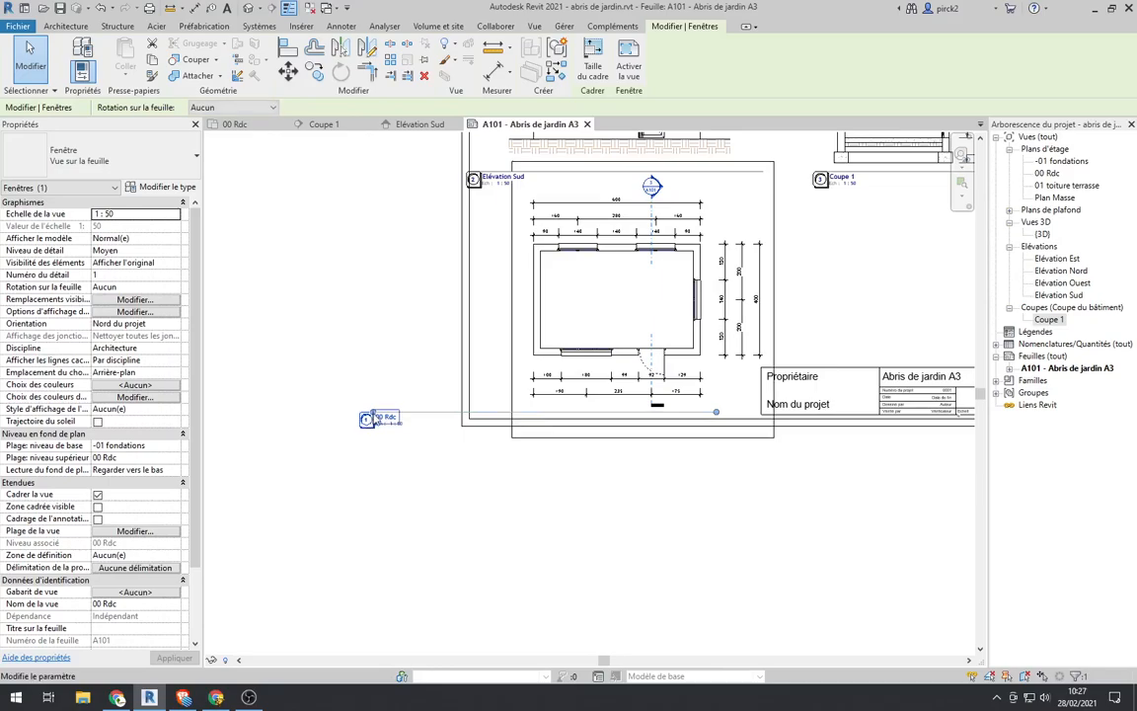
{"action": "scroll", "coordinate": [361, 413], "scroll_direction": "up", "scroll_amount": 5}
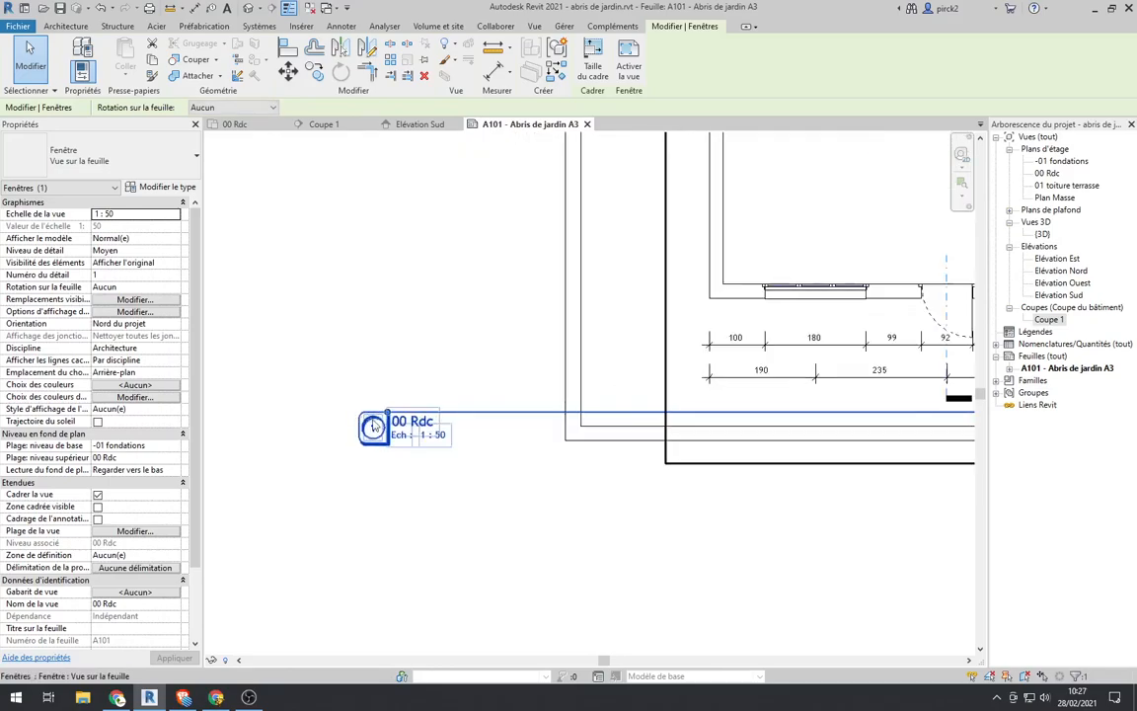
{"action": "scroll", "coordinate": [413, 407], "scroll_direction": "down", "scroll_amount": 5}
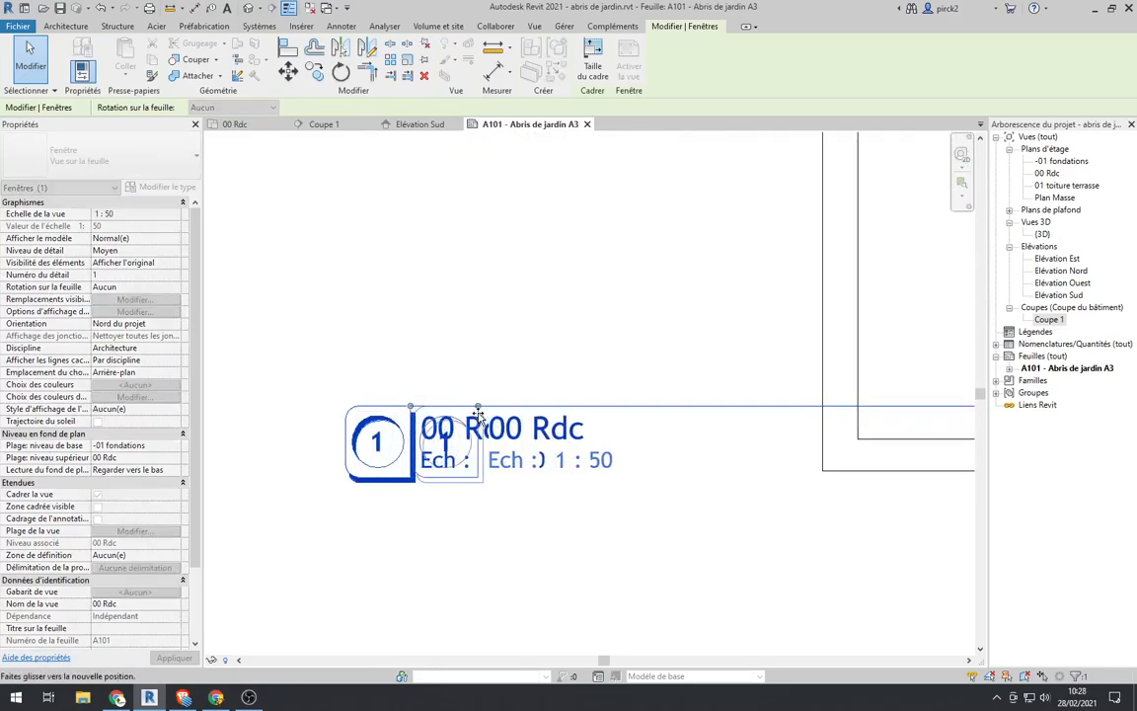
{"action": "left_click_drag", "start_coordinate": [587, 471], "coordinate": [641, 446]}
{"action": "scroll", "coordinate": [639, 444], "scroll_direction": "down", "scroll_amount": 4}
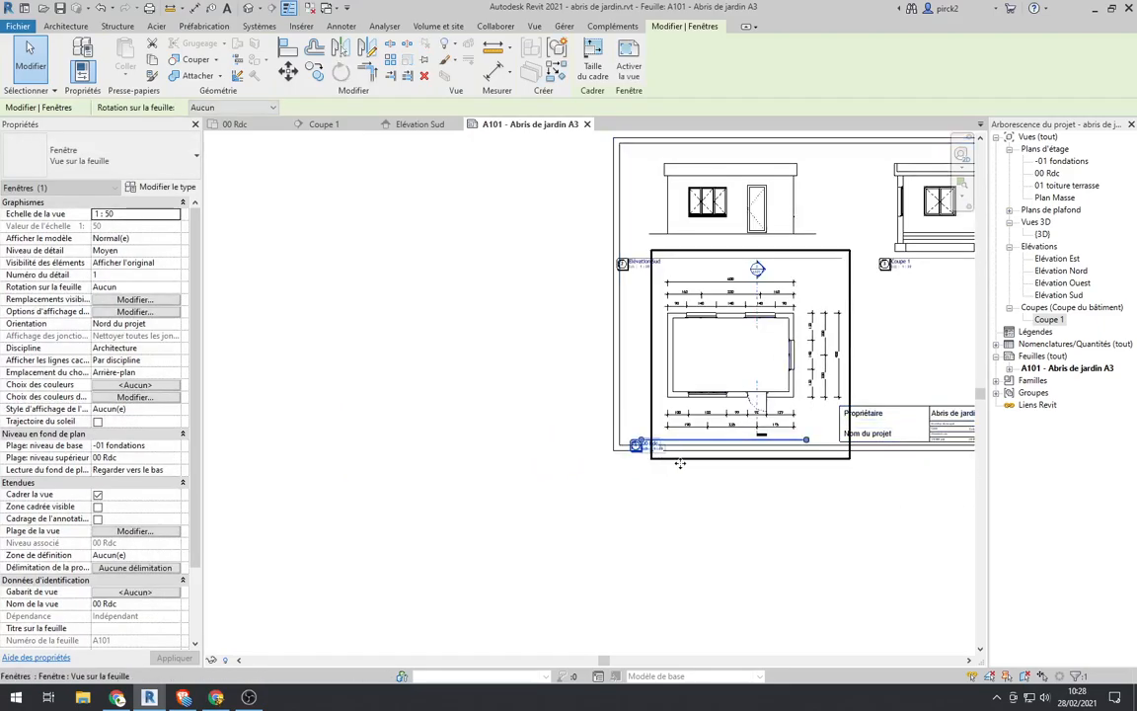
Step: Raise the 00 Rdc view title slightly so it sits inside the border, just below the plan
{"action": "scroll", "coordinate": [681, 479], "scroll_direction": "up", "scroll_amount": 3}
{"action": "scroll", "coordinate": [607, 456], "scroll_direction": "up", "scroll_amount": 3}
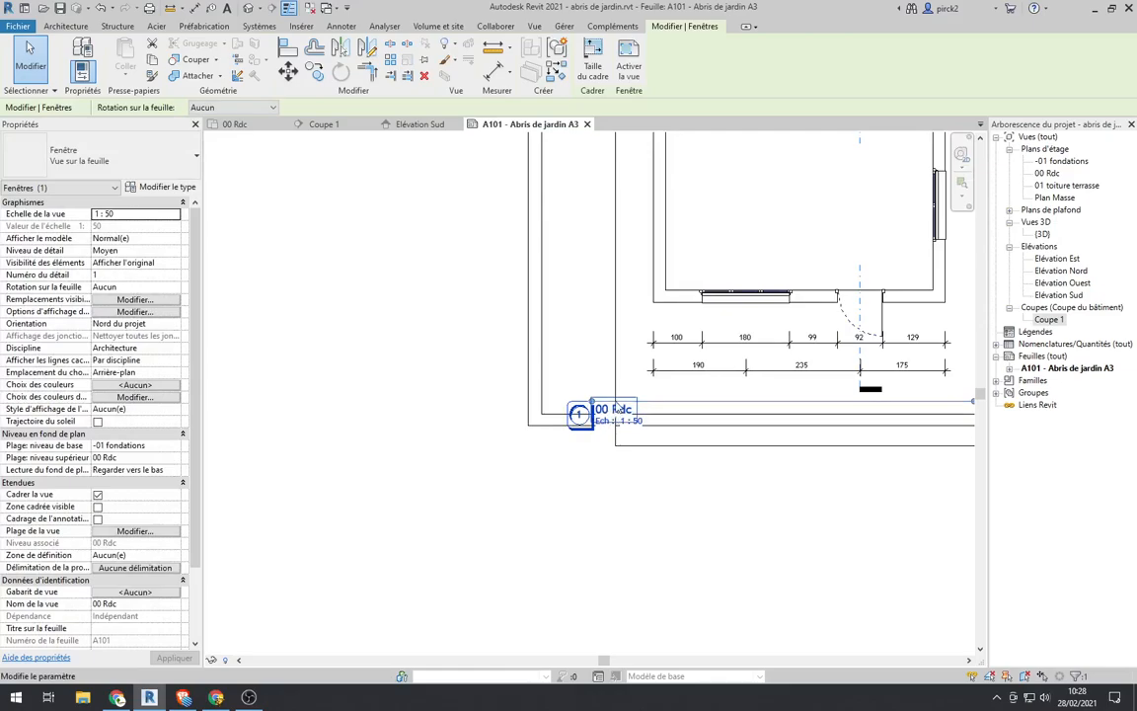
{"action": "left_click_drag", "start_coordinate": [625, 385], "coordinate": [625, 374]}
{"action": "scroll", "coordinate": [469, 306], "scroll_direction": "down", "scroll_amount": 5}
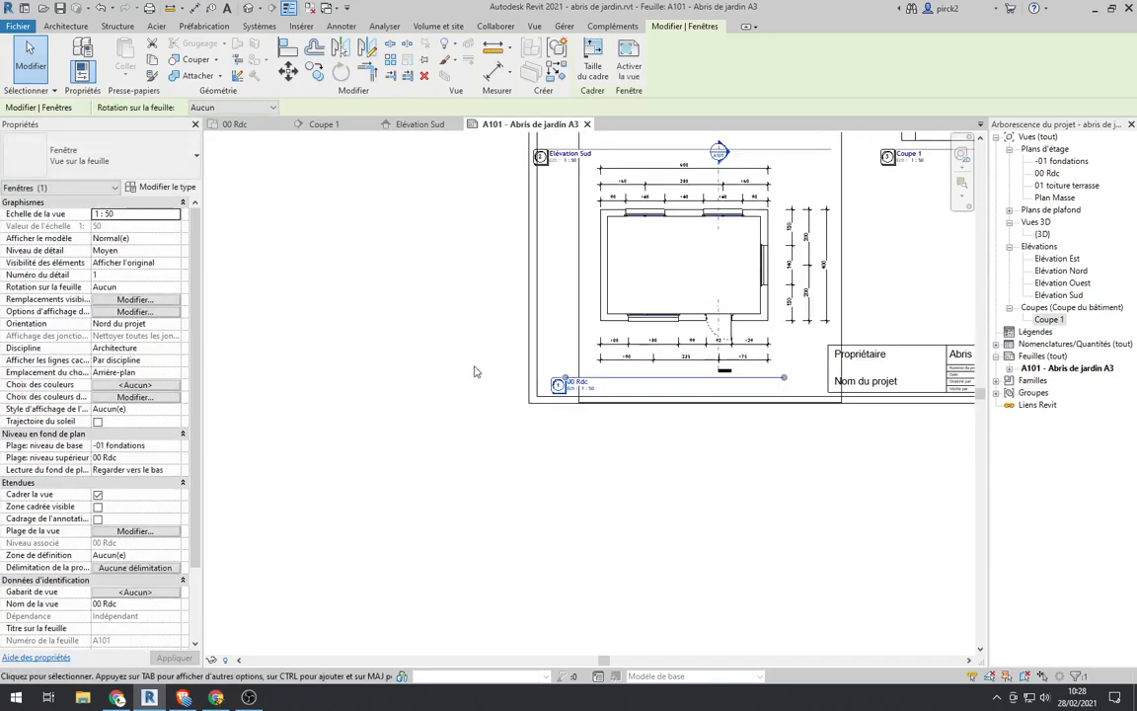
{"action": "left_click", "coordinate": [417, 415]}
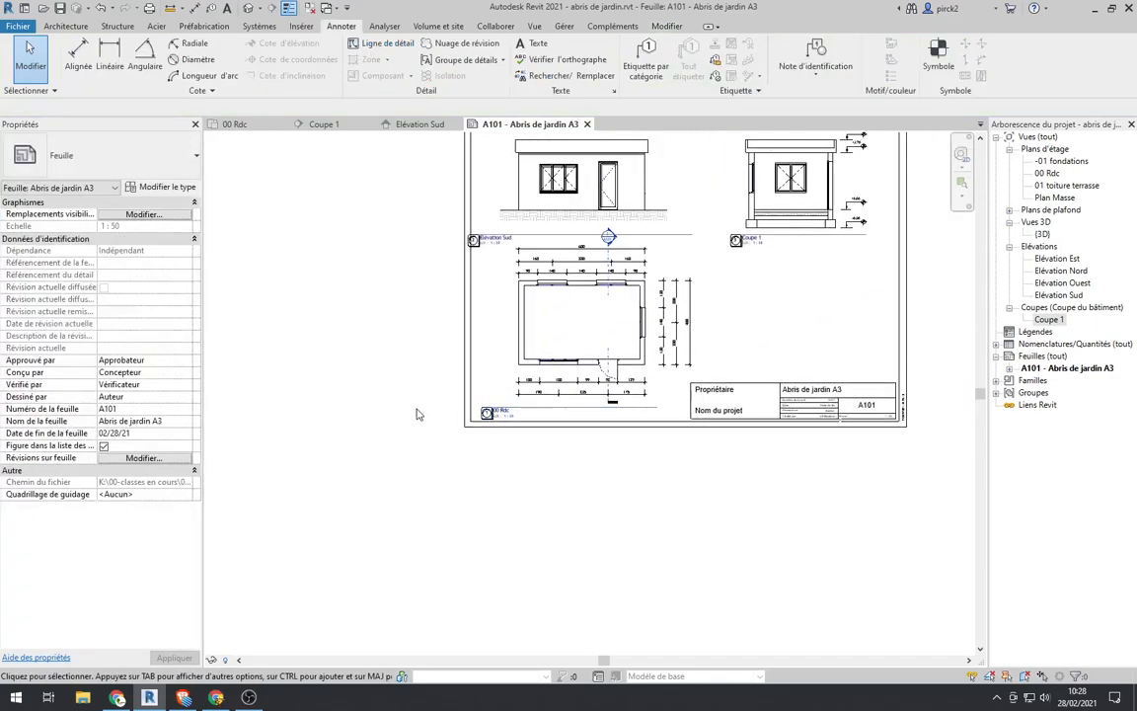
{"action": "left_click", "coordinate": [701, 283]}
{"action": "left_click", "coordinate": [708, 276]}
{"action": "left_click", "coordinate": [548, 341]}
{"action": "scroll", "coordinate": [543, 345], "scroll_direction": "down", "scroll_amount": 3}
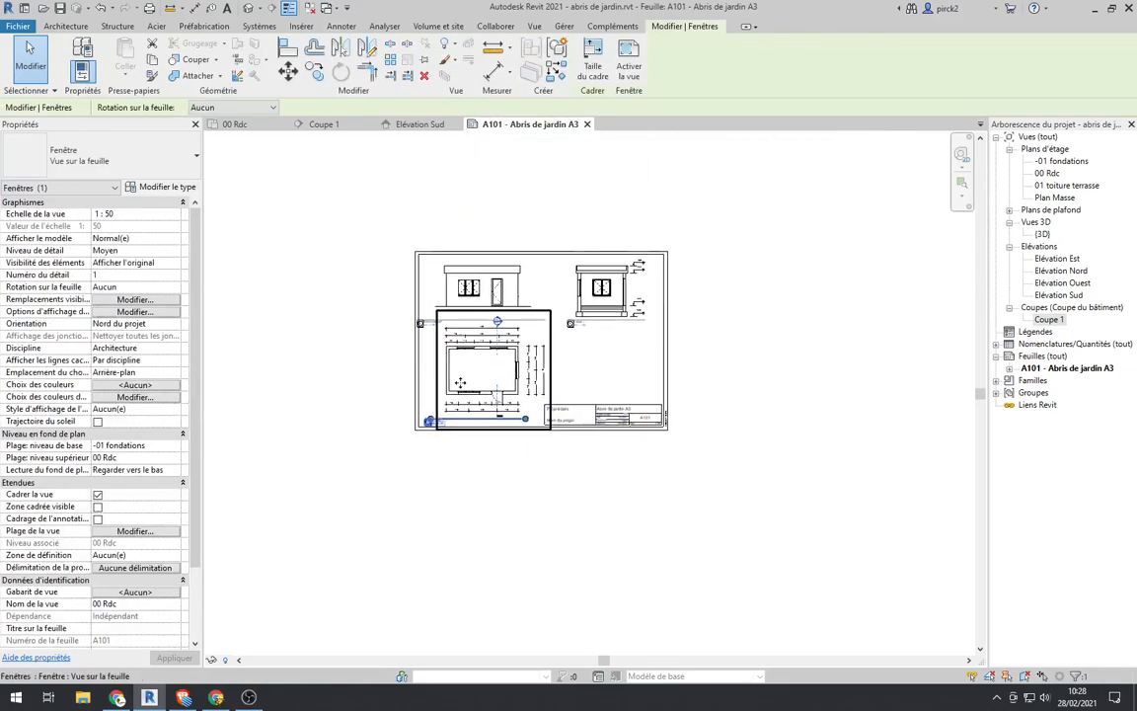
{"action": "scroll", "coordinate": [459, 382], "scroll_direction": "up", "scroll_amount": 2}
{"action": "left_click", "coordinate": [411, 372]}
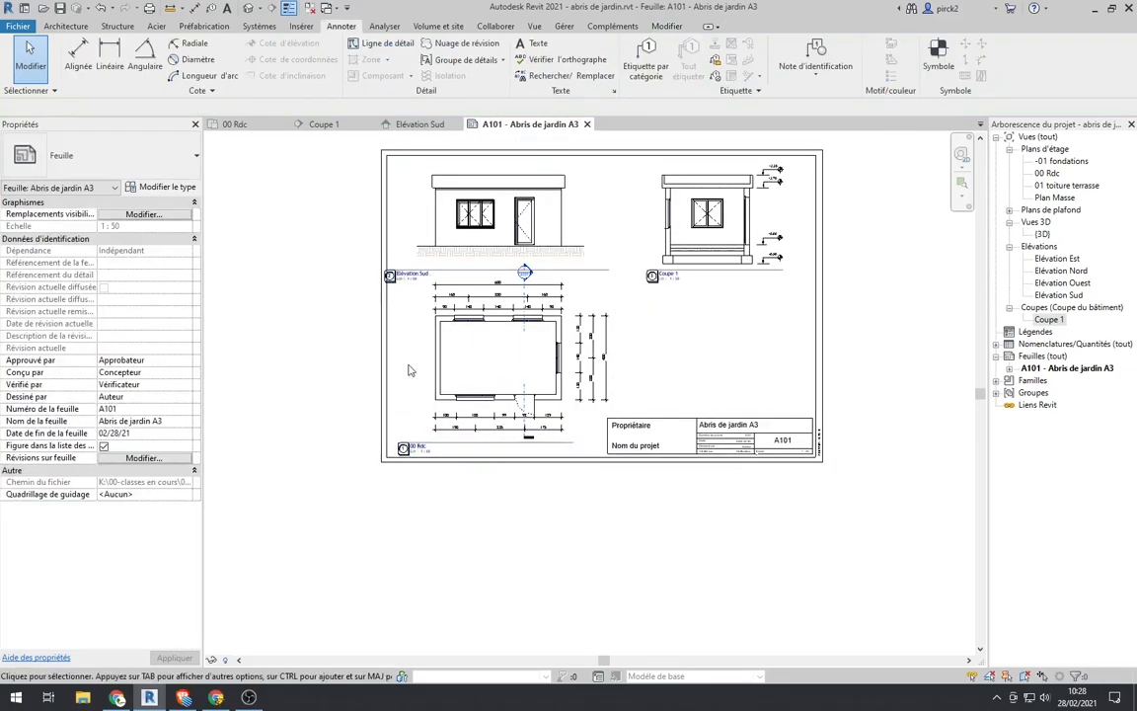
Step: Shorten the Elévation Sud title line from its marker end so the marker aligns vertically with the 00 Rdc marker
{"action": "scroll", "coordinate": [410, 372], "scroll_direction": "up", "scroll_amount": 2}
{"action": "left_click", "coordinate": [416, 249]}
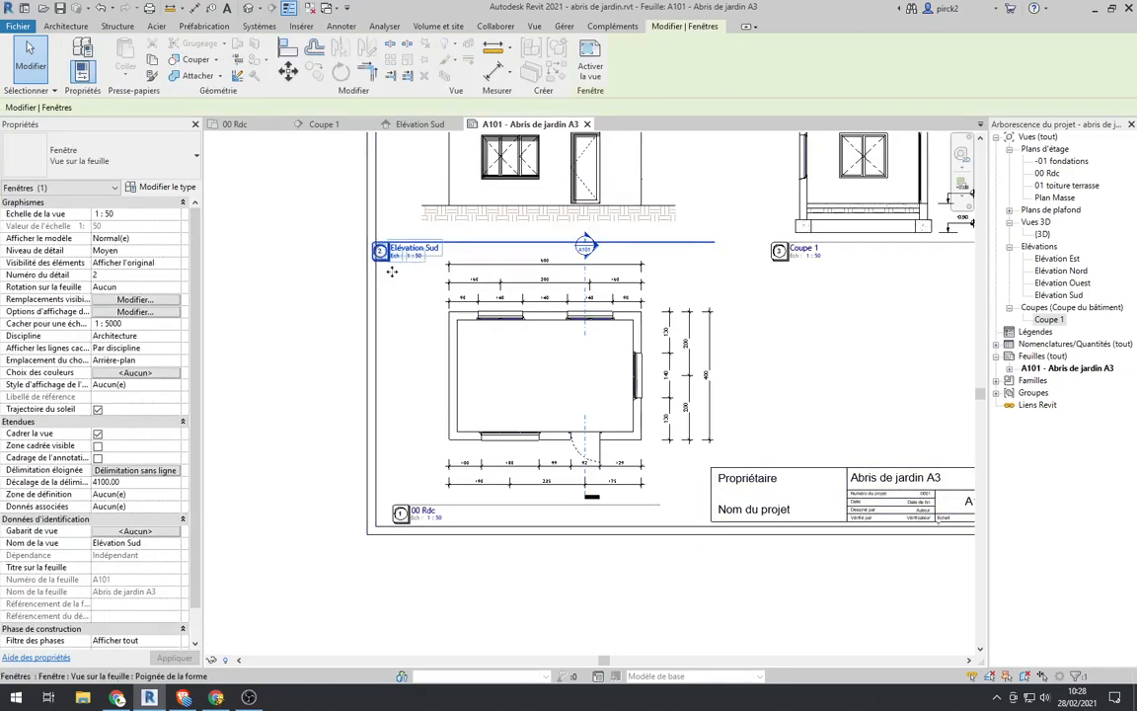
{"action": "scroll", "coordinate": [380, 250], "scroll_direction": "down", "scroll_amount": 4}
{"action": "scroll", "coordinate": [385, 245], "scroll_direction": "up", "scroll_amount": 3}
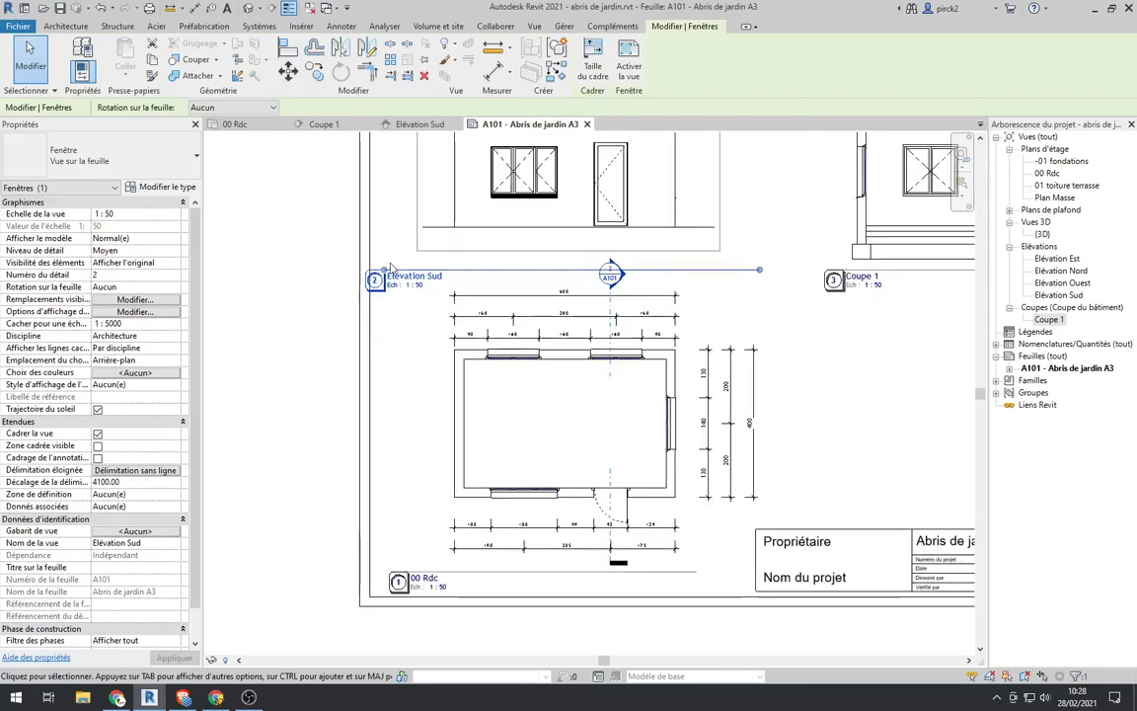
{"action": "left_click", "coordinate": [400, 275]}
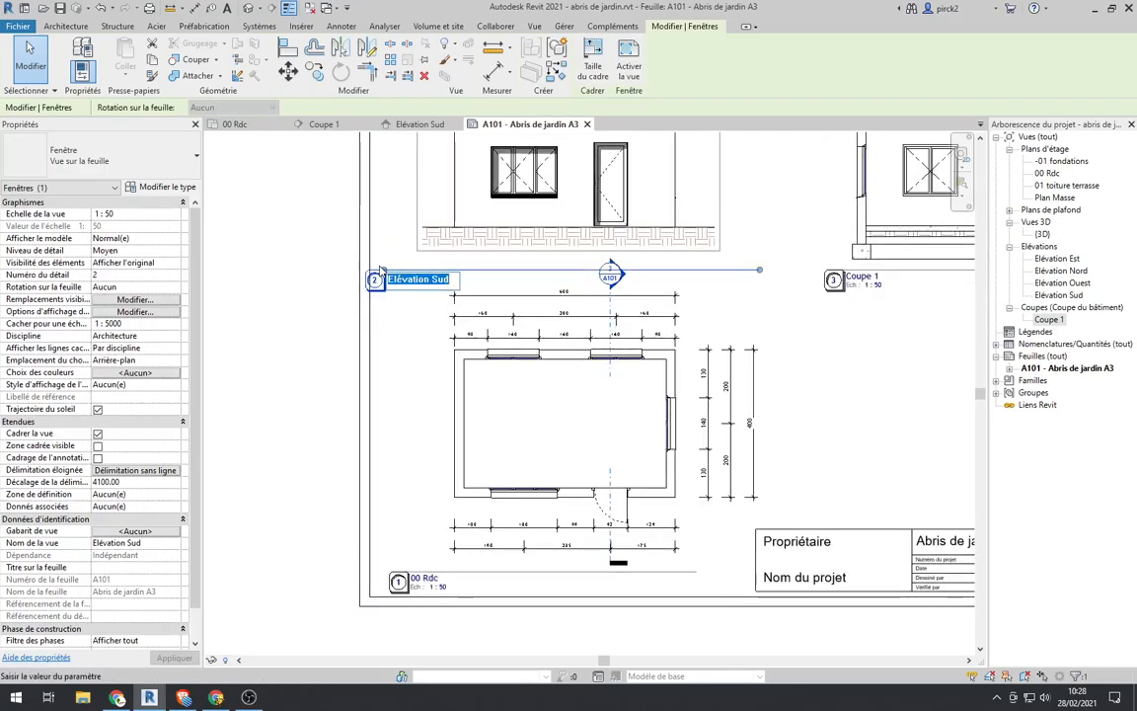
{"action": "scroll", "coordinate": [380, 271], "scroll_direction": "up", "scroll_amount": 3}
{"action": "left_click_drag", "start_coordinate": [381, 292], "coordinate": [404, 301]}
{"action": "scroll", "coordinate": [370, 261], "scroll_direction": "down", "scroll_amount": 5}
{"action": "scroll", "coordinate": [381, 366], "scroll_direction": "down", "scroll_amount": 4}
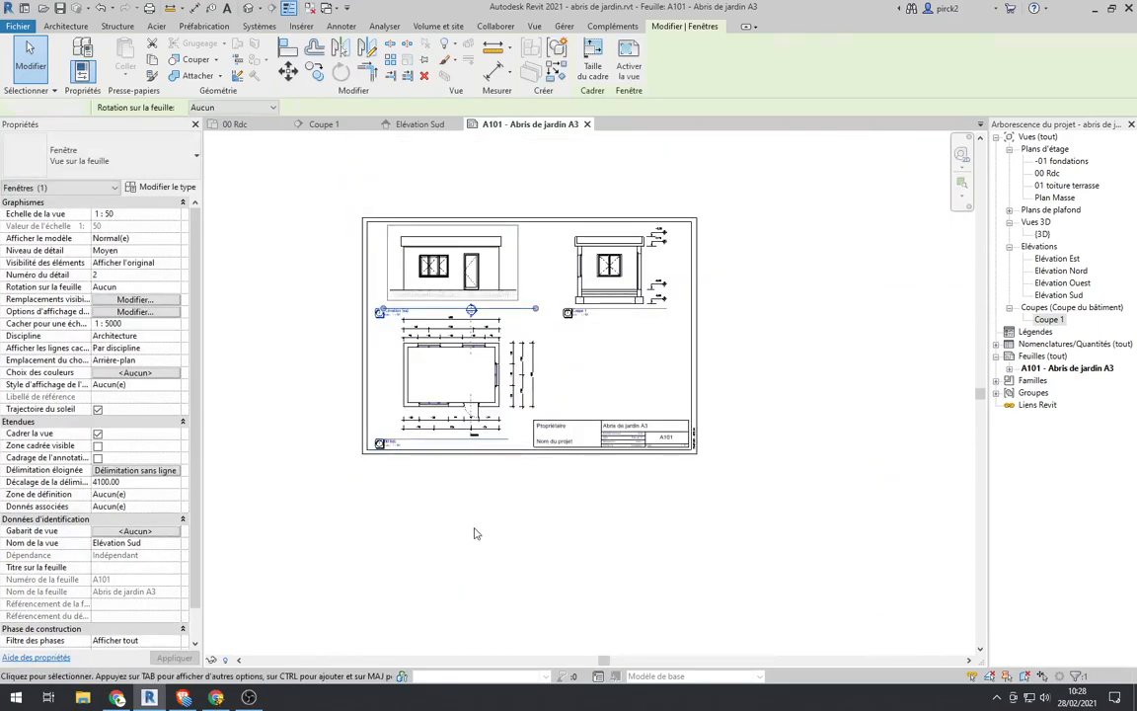
Step: Examine the arrangement of the three views and their titles on the A3 sheet
{"action": "left_click", "coordinate": [475, 533]}
{"action": "scroll", "coordinate": [587, 258], "scroll_direction": "up", "scroll_amount": 3}
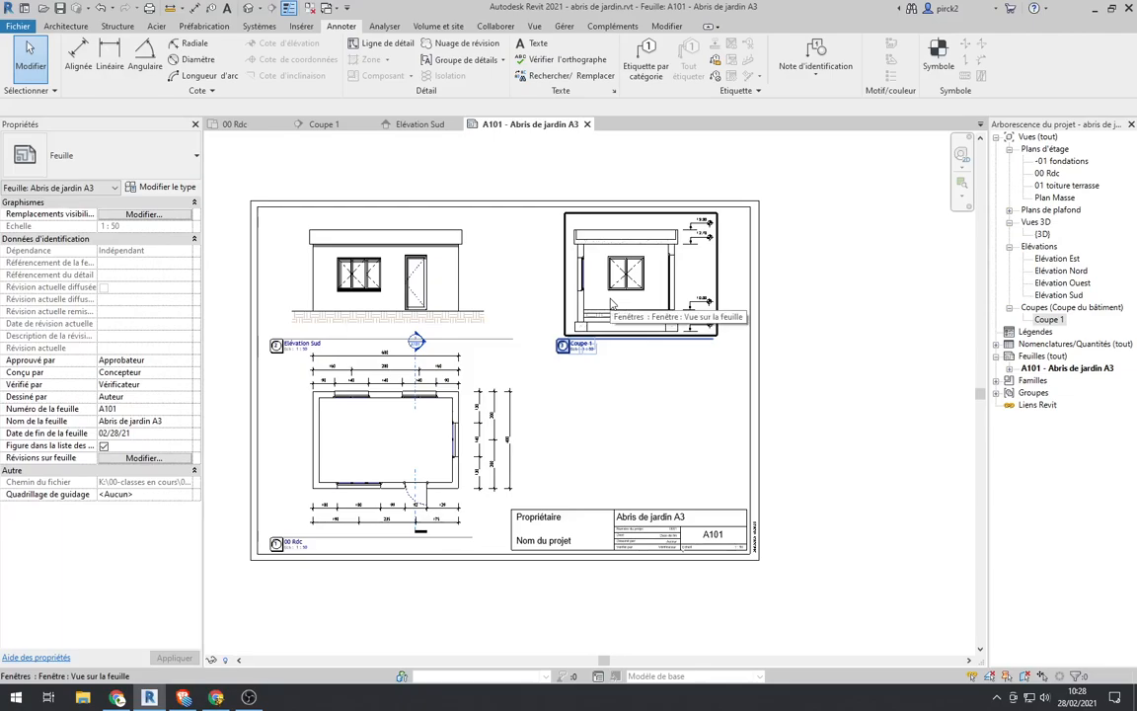
{"action": "scroll", "coordinate": [429, 341], "scroll_direction": "up", "scroll_amount": 2}
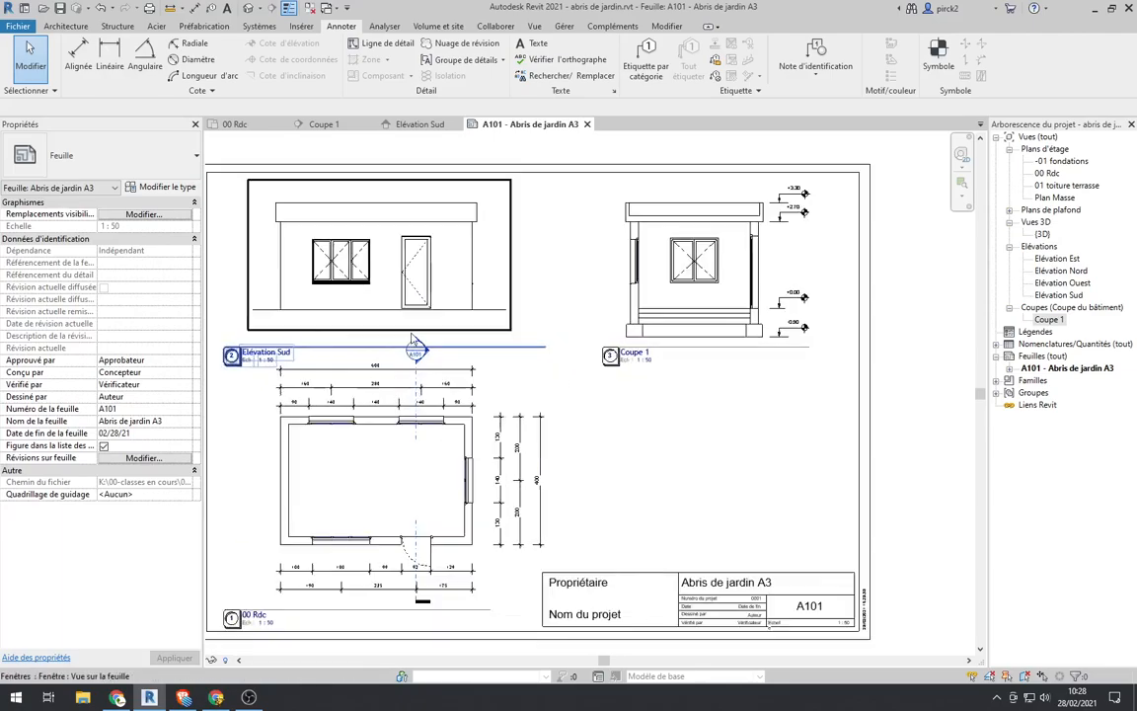
{"action": "scroll", "coordinate": [420, 392], "scroll_direction": "down", "scroll_amount": 6}
{"action": "middle_click_drag", "start_coordinate": [420, 392], "coordinate": [529, 329]}
{"action": "scroll", "coordinate": [523, 327], "scroll_direction": "up", "scroll_amount": 4}
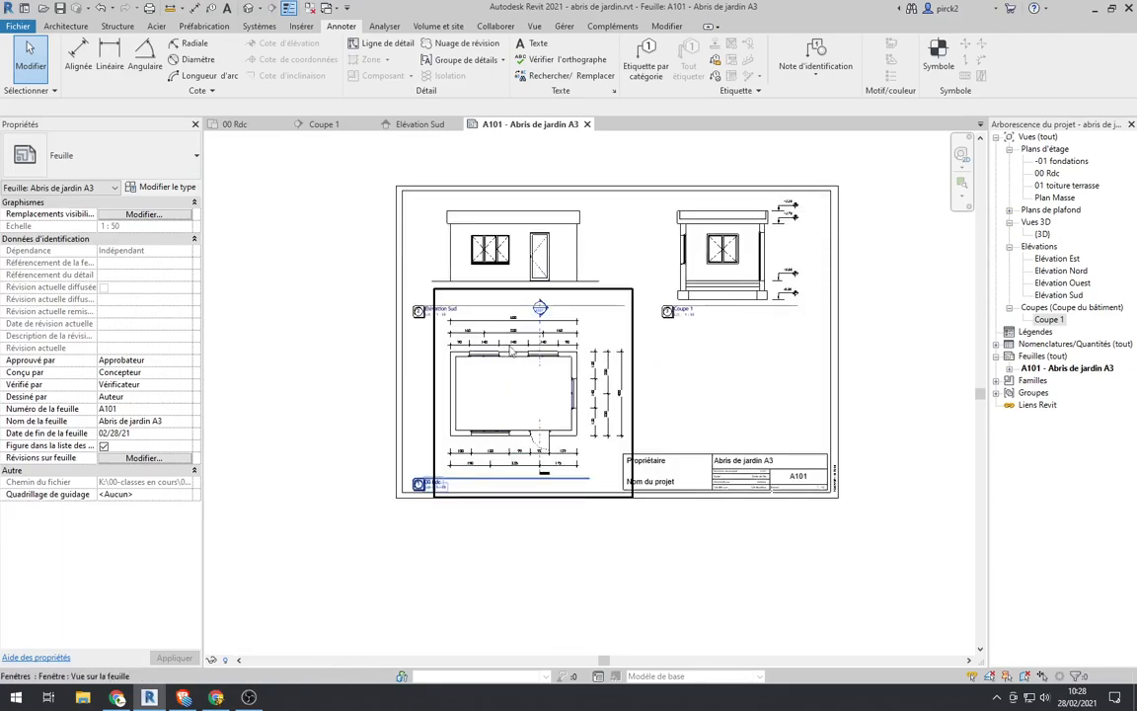
{"action": "middle_click_drag", "start_coordinate": [620, 368], "coordinate": [595, 404]}
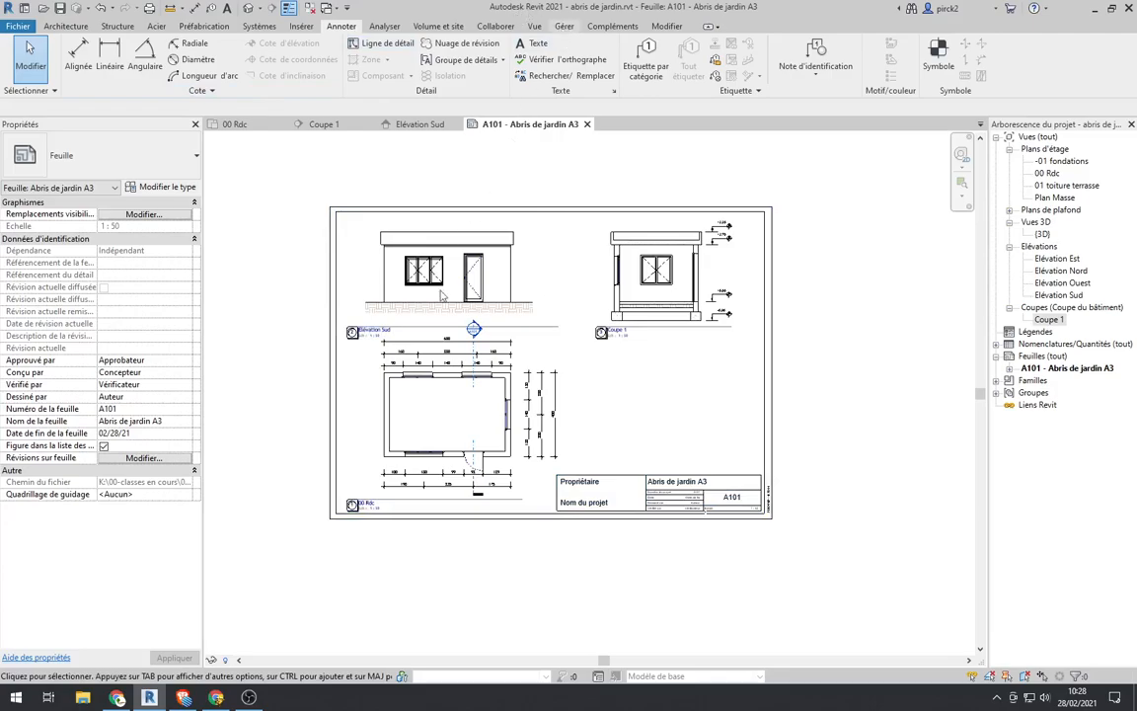
Step: Open the project information and set the building name to "Abris de jardin"
{"action": "left_click", "coordinate": [565, 27]}
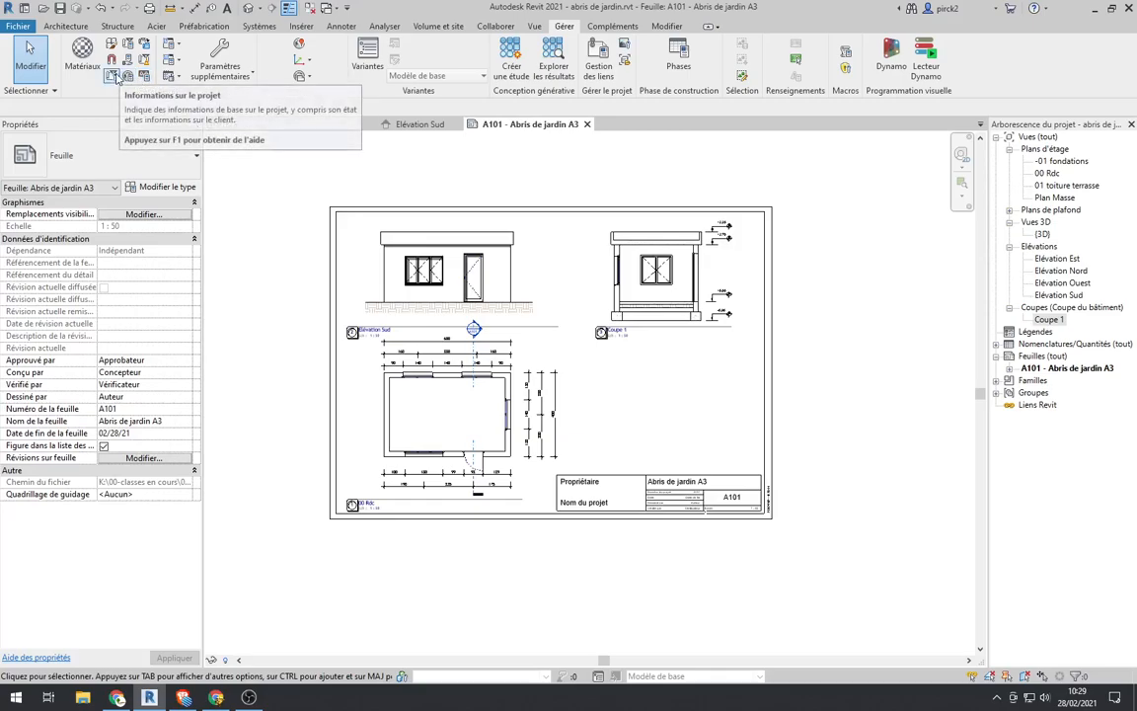
{"action": "left_click", "coordinate": [115, 76]}
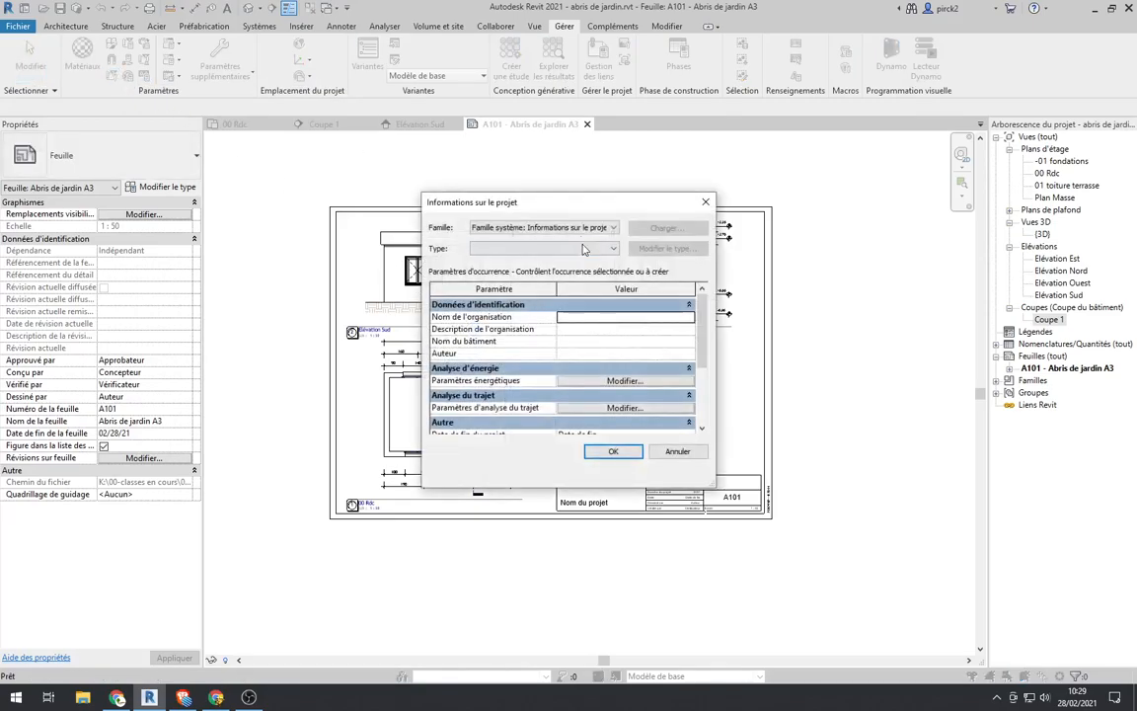
{"action": "left_click_drag", "start_coordinate": [556, 190], "coordinate": [848, 154]}
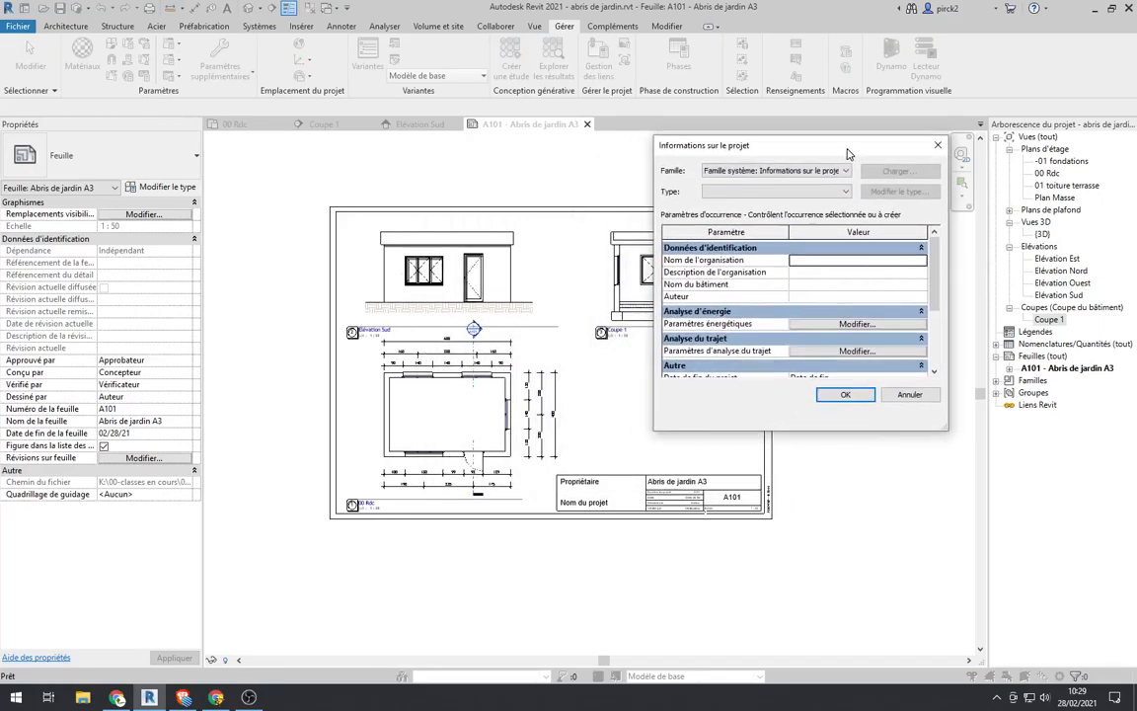
{"action": "left_click", "coordinate": [807, 284]}
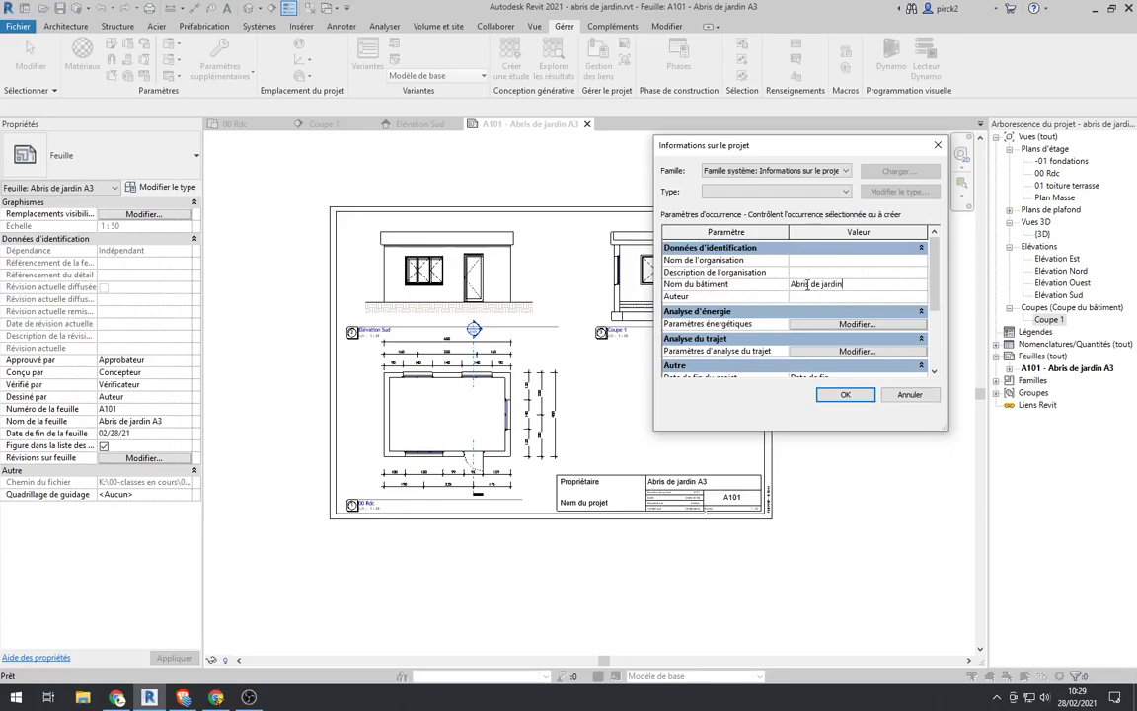
Step: Set the client name to "Lp Nivolet" in the project information and apply the changes
{"action": "scroll", "coordinate": [805, 296], "scroll_direction": "down", "scroll_amount": 3}
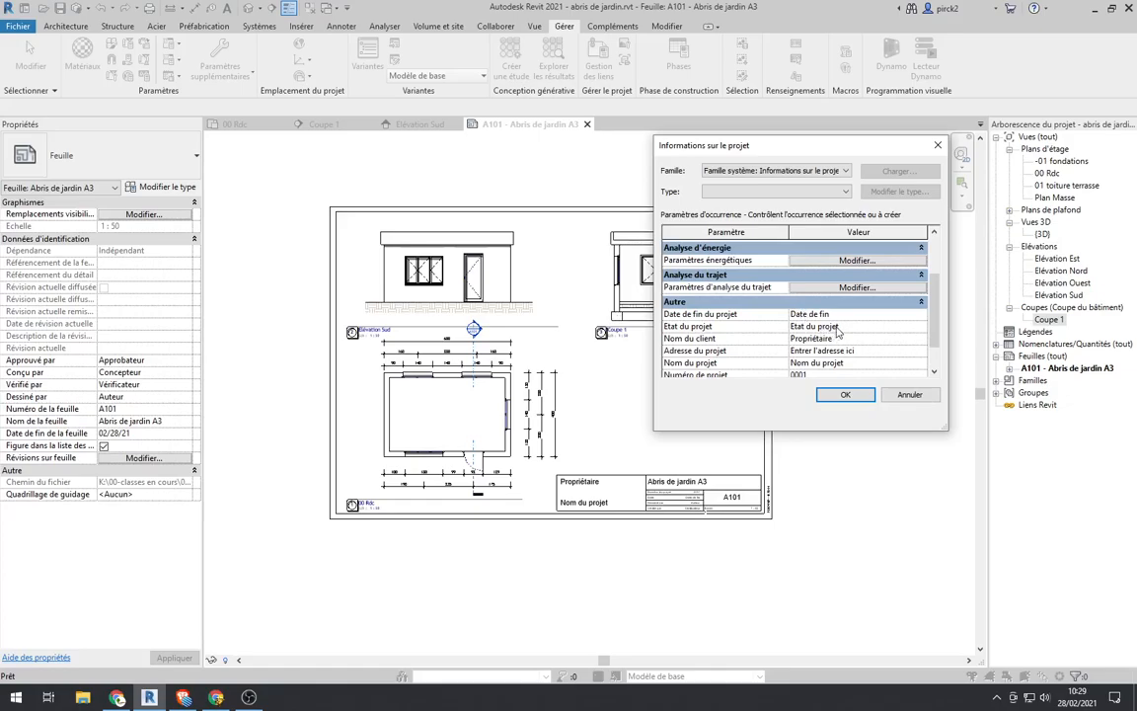
{"action": "left_click", "coordinate": [845, 339]}
{"action": "type", "text": "Lp Nivolet"}
{"action": "scroll", "coordinate": [740, 286], "scroll_direction": "down", "scroll_amount": 1}
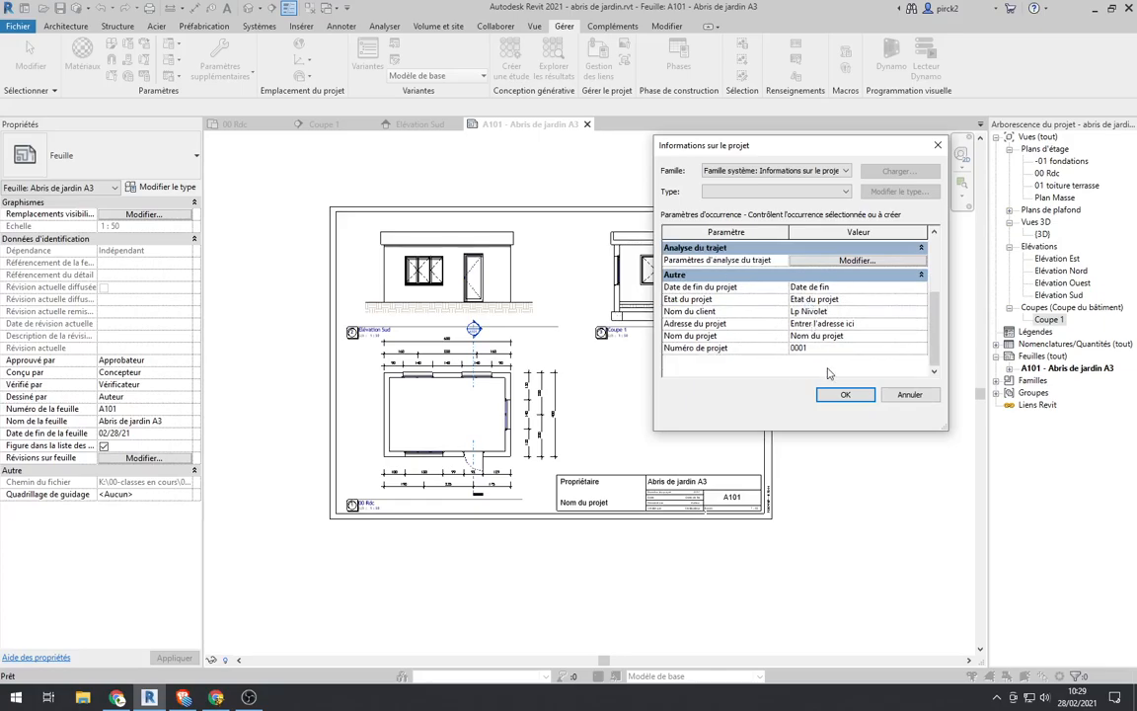
{"action": "left_click", "coordinate": [841, 395]}
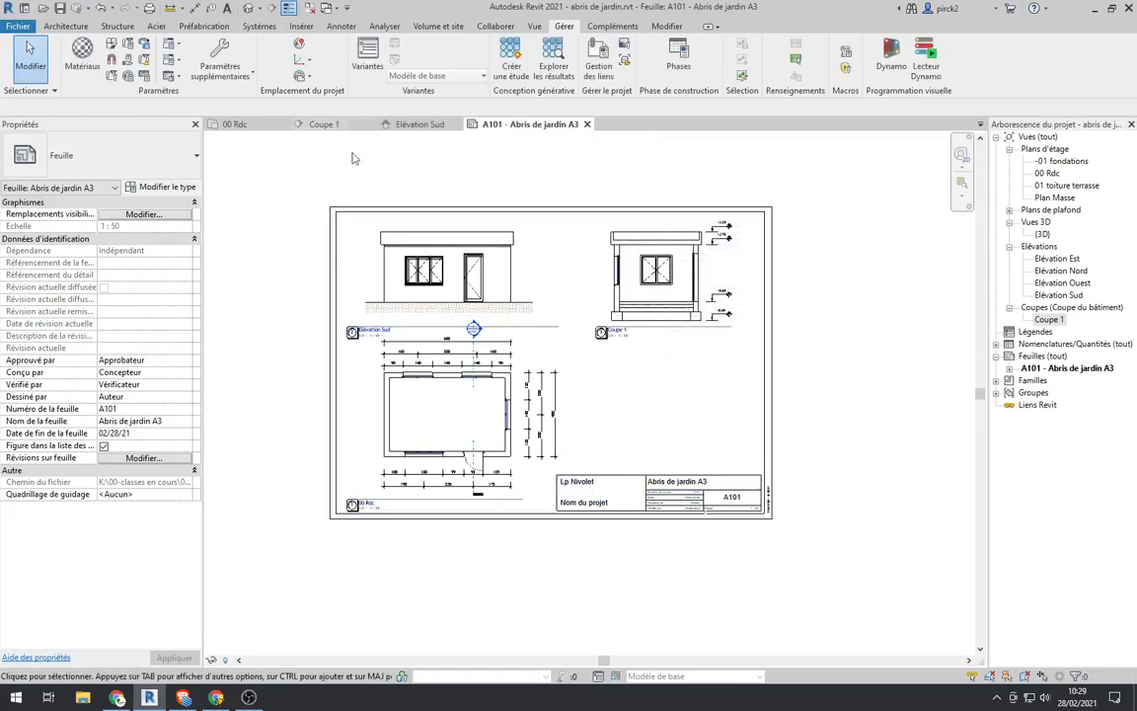
Step: Replace the project name in the sheet's title block with "Abris de jardin"
{"action": "left_click", "coordinate": [578, 509]}
{"action": "left_click", "coordinate": [579, 506]}
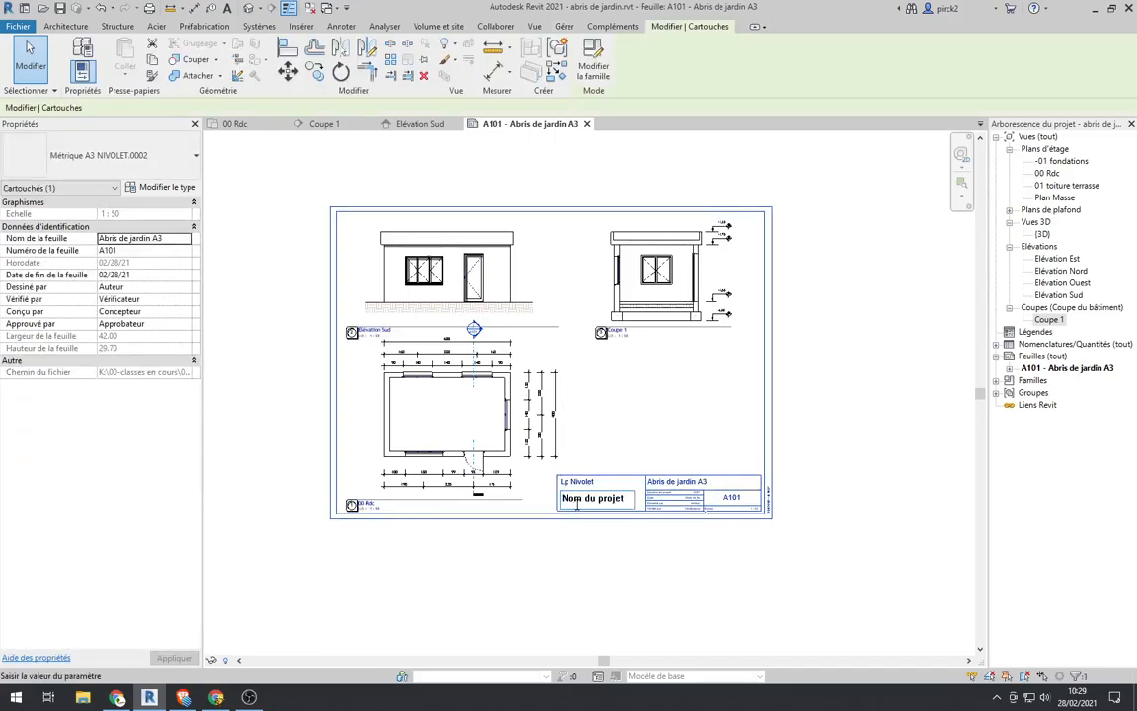
{"action": "left_click_drag", "start_coordinate": [628, 497], "coordinate": [540, 498]}
{"action": "type", "text": "Abris de jardin"}
{"action": "left_click", "coordinate": [849, 549]}
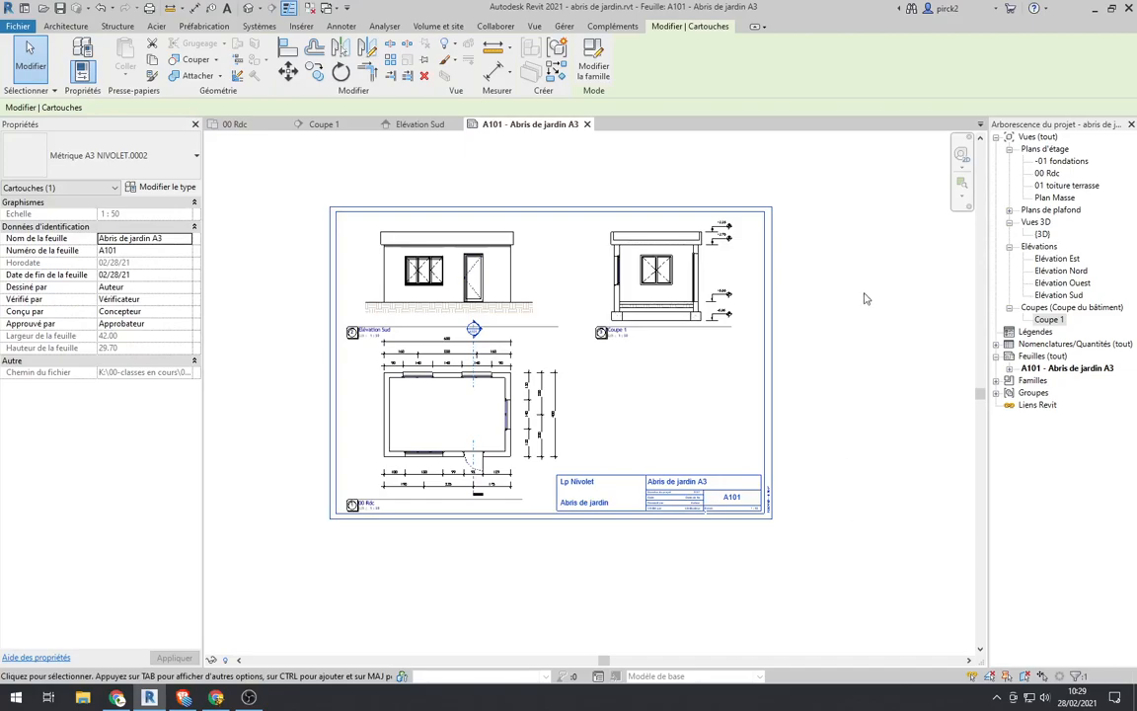
{"action": "left_click", "coordinate": [831, 382]}
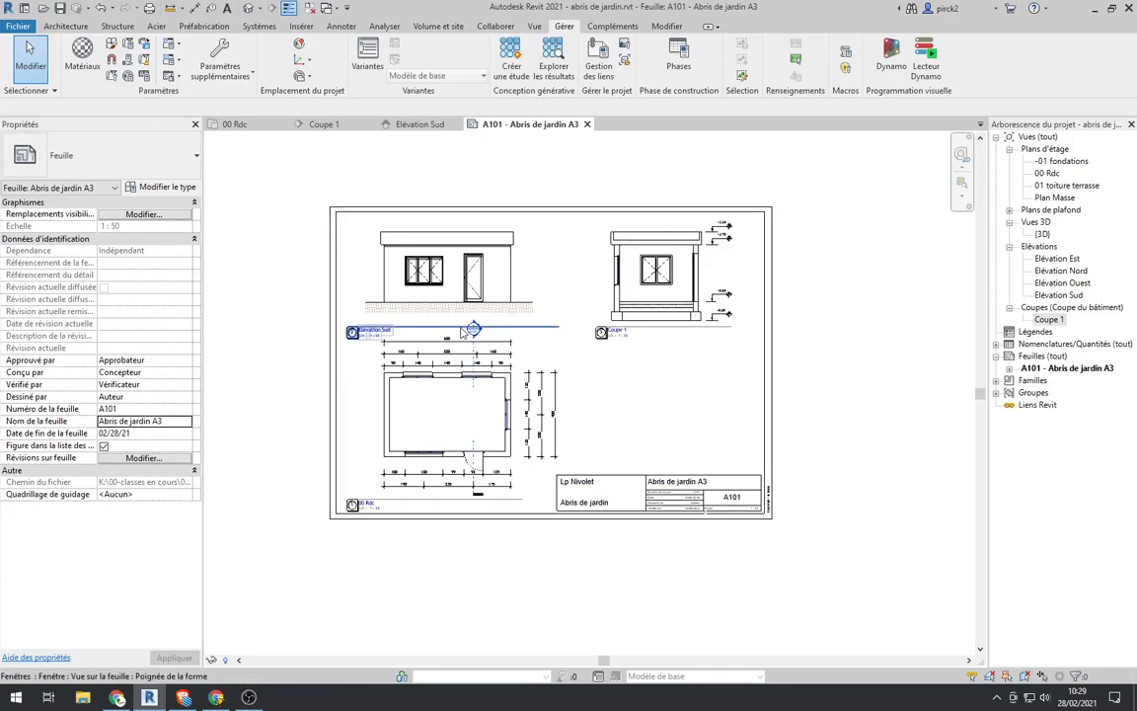
{"action": "scroll", "coordinate": [454, 397], "scroll_direction": "up", "scroll_amount": 3}
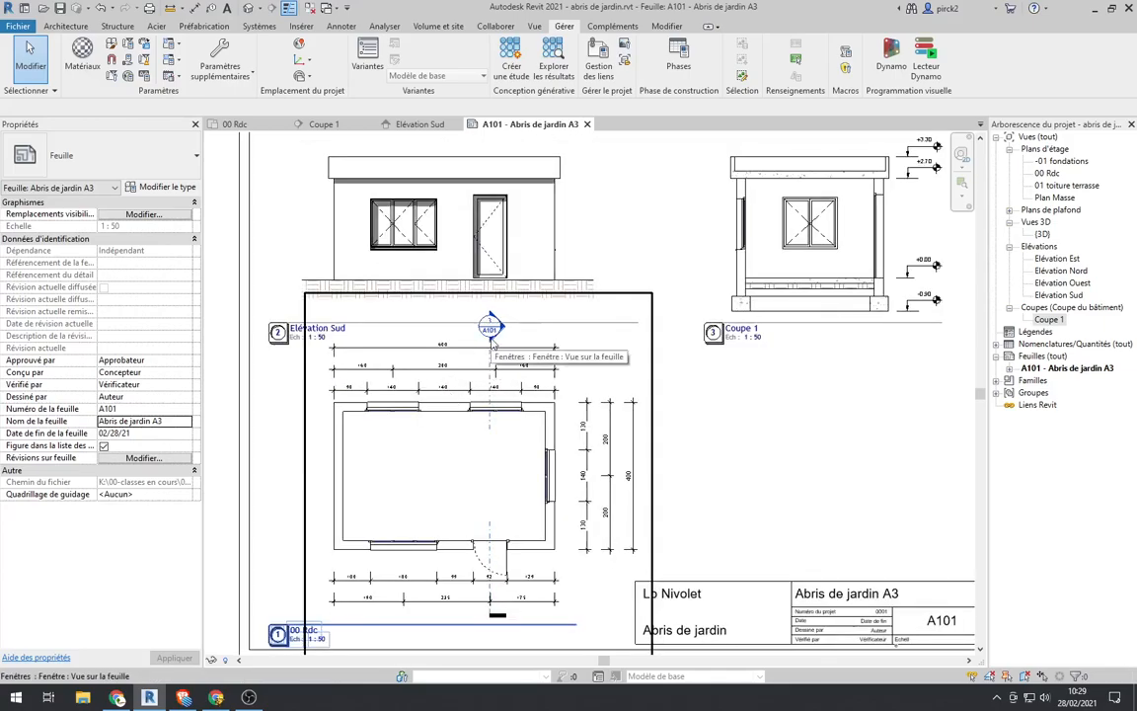
{"action": "scroll", "coordinate": [612, 347], "scroll_direction": "down", "scroll_amount": 2}
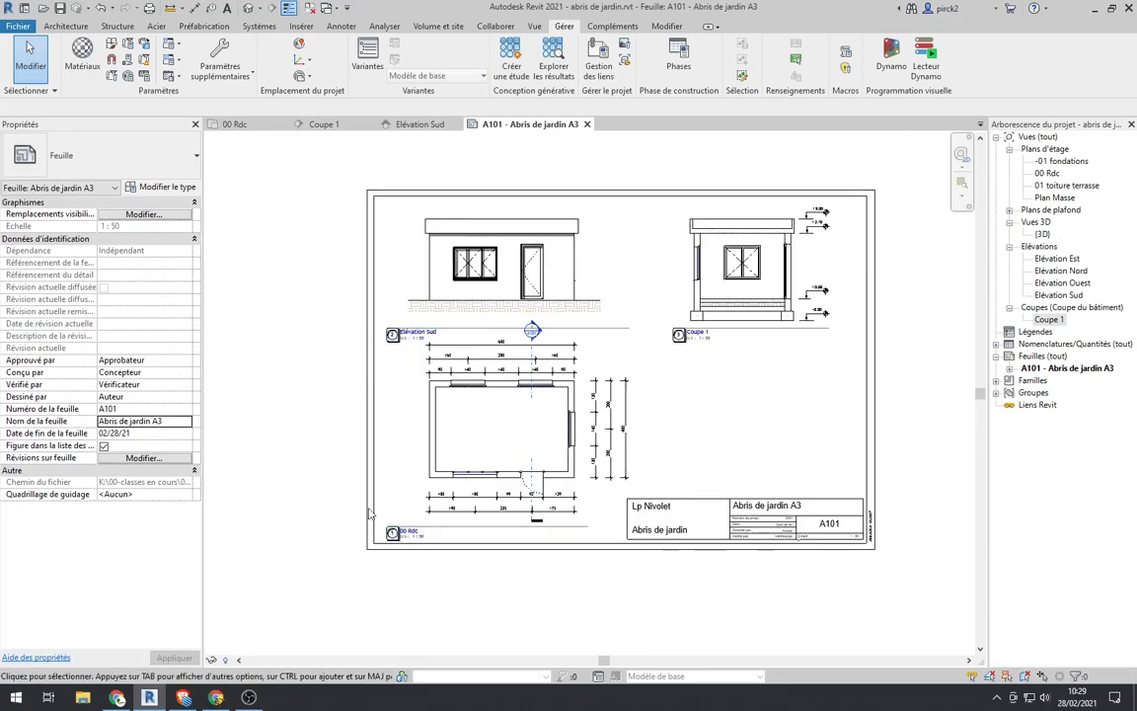
{"action": "scroll", "coordinate": [267, 255], "scroll_direction": "down", "scroll_amount": 1}
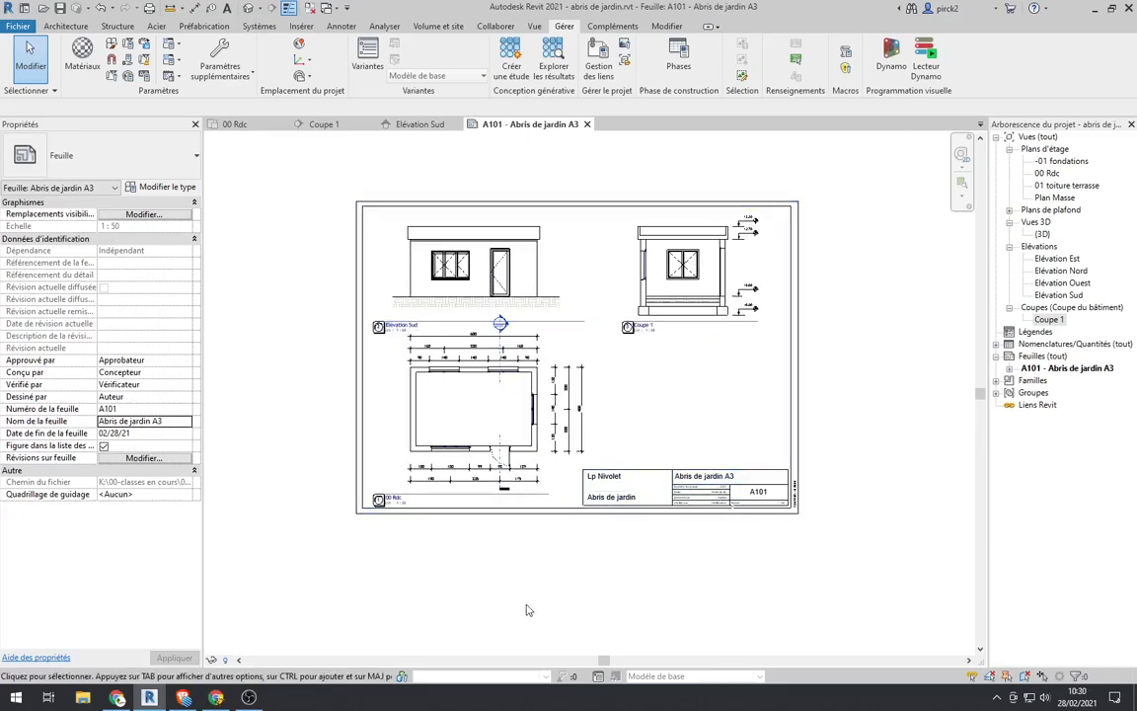